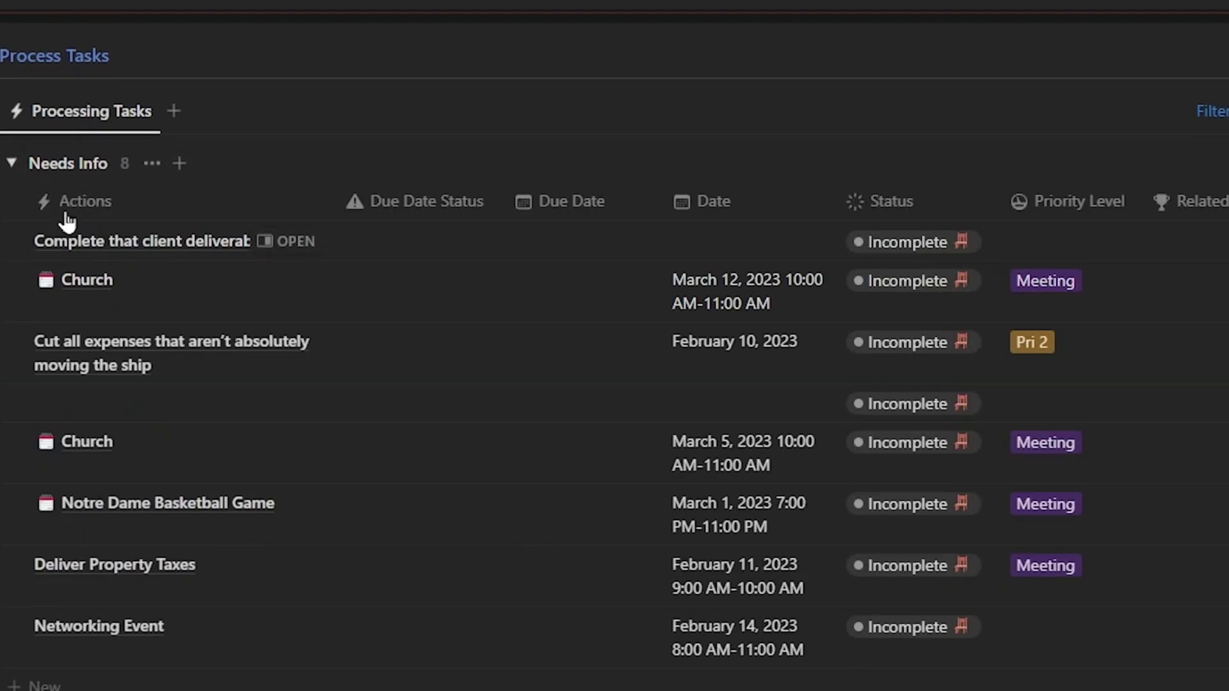
Open the client deliverable task's due-date calendar in Needs Info, showing February 9, 2023.
click(612, 248)
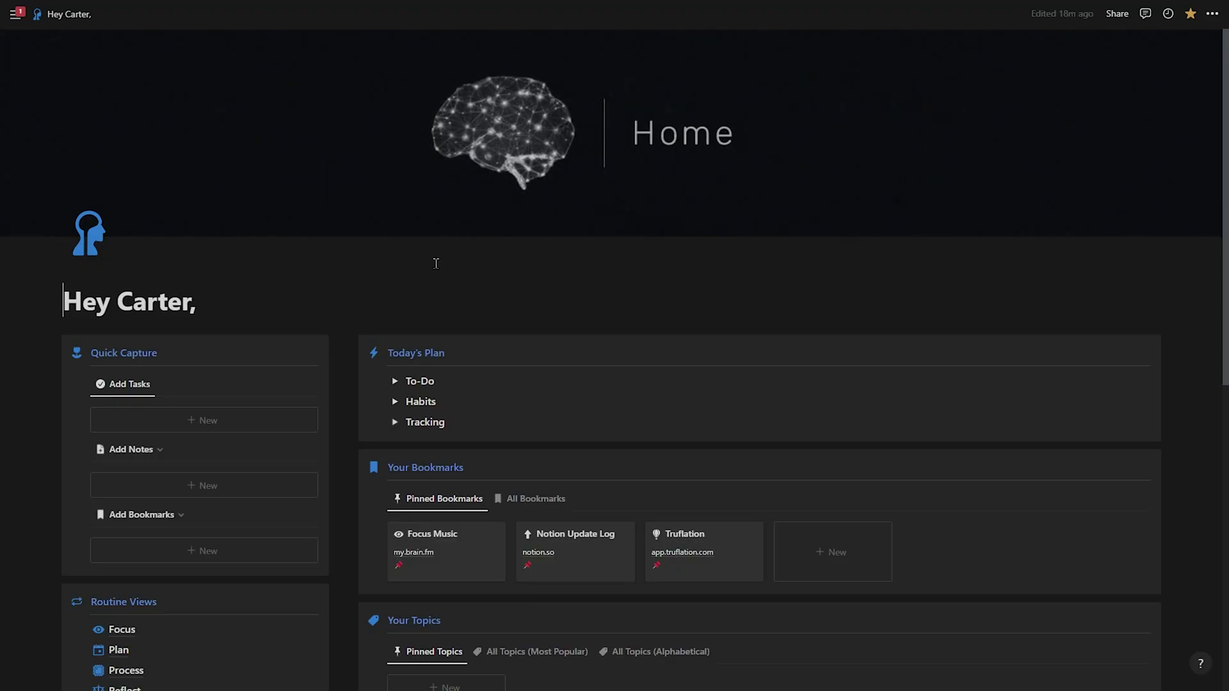
Add a Quick Capture task, replacing the title 'Walk the dog' with 'Complete that client deliverable'.
scroll(377, 271, down, 1)
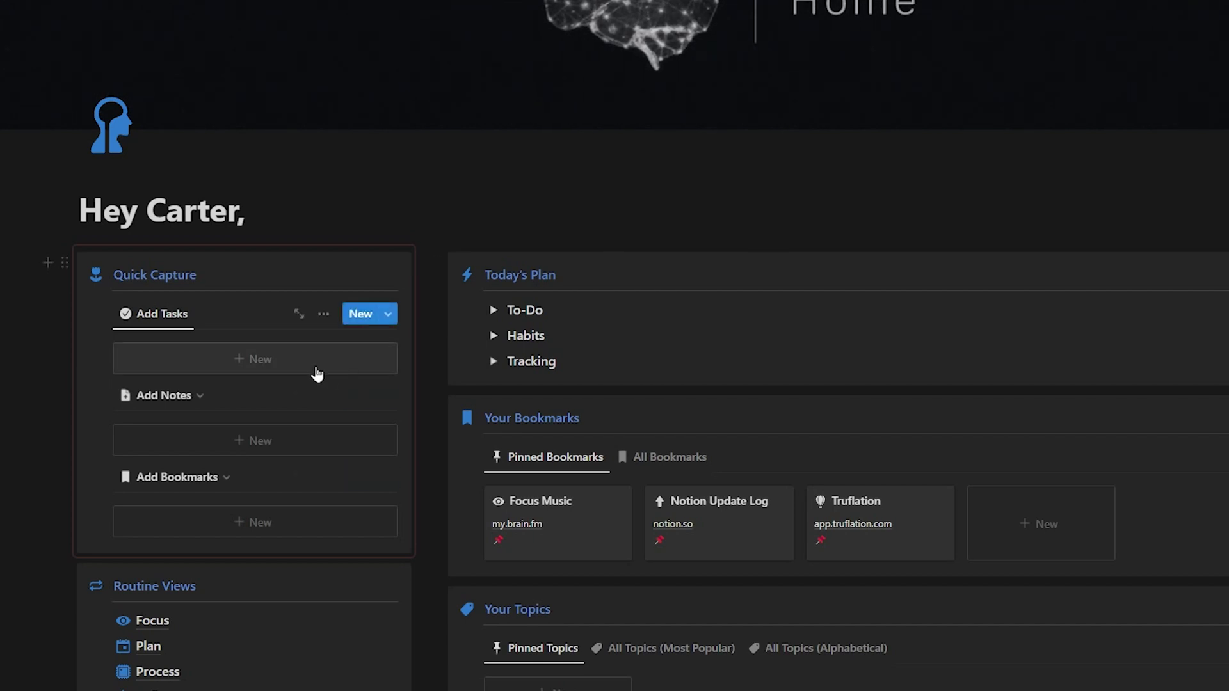
click(289, 357)
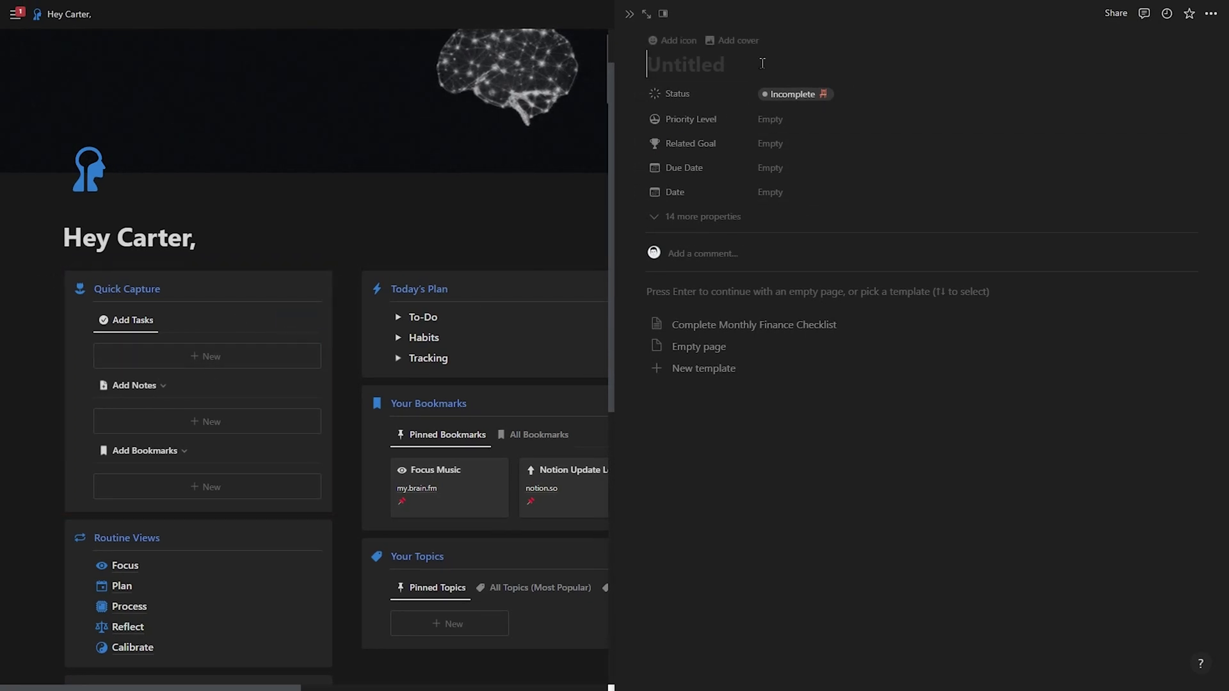
text(Walk the dog)
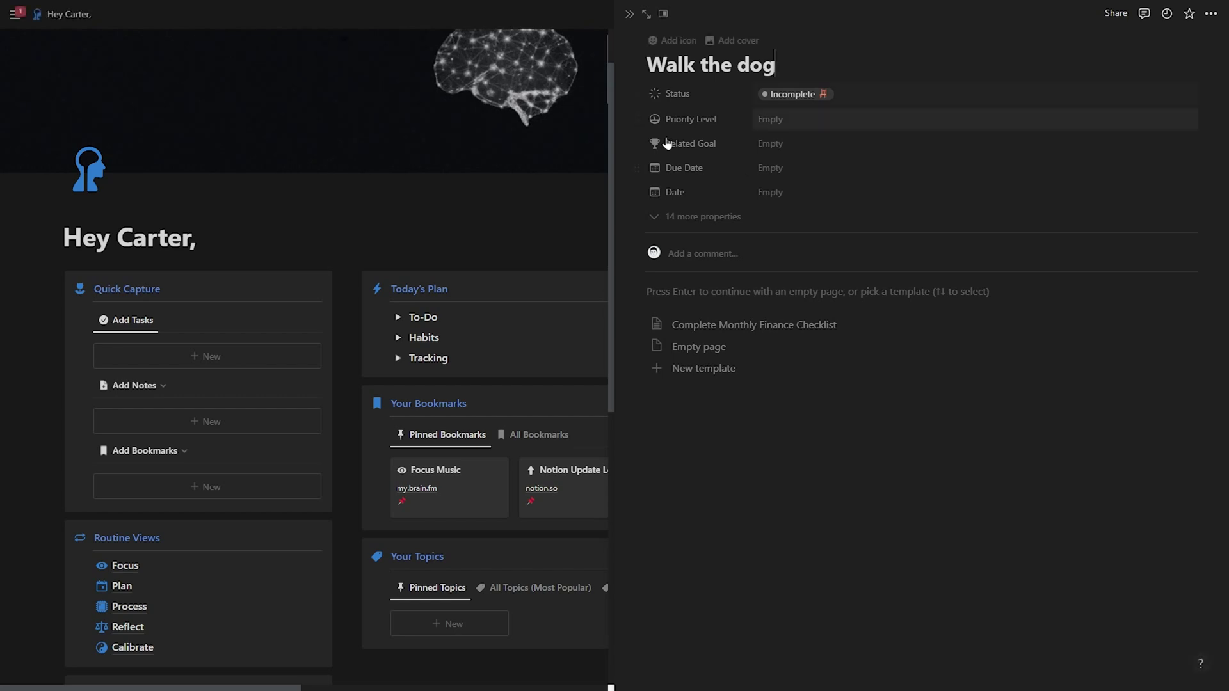
drag(821, 64, 649, 75)
click(649, 66)
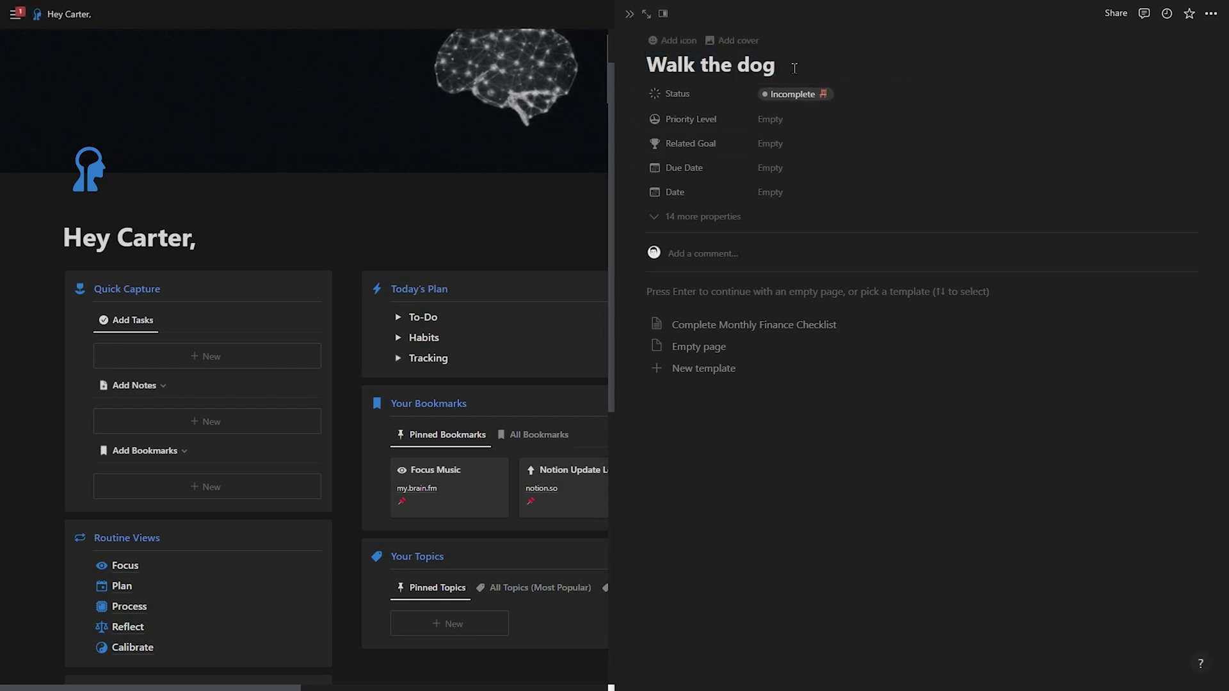
drag(780, 68, 647, 54)
key(BackSpace)
text(Compl)
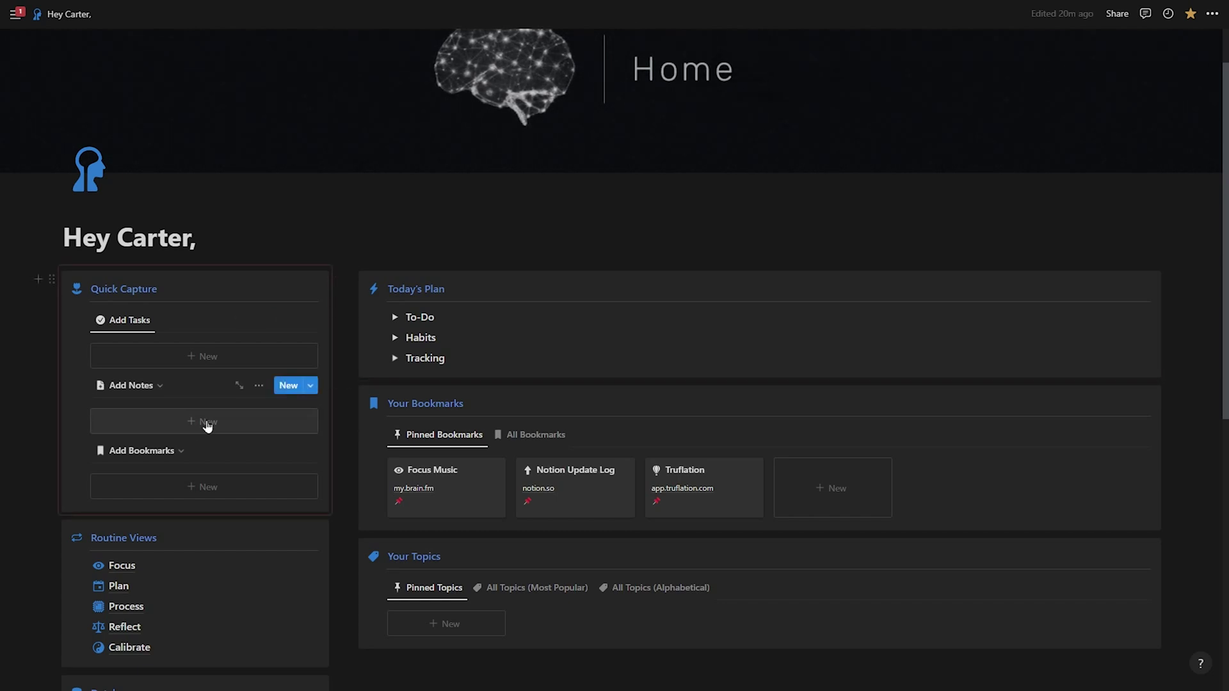
Create note 'Take a note on GTD' with bullets Collect, Clarify, Process, Organize, Review, DO!
click(208, 424)
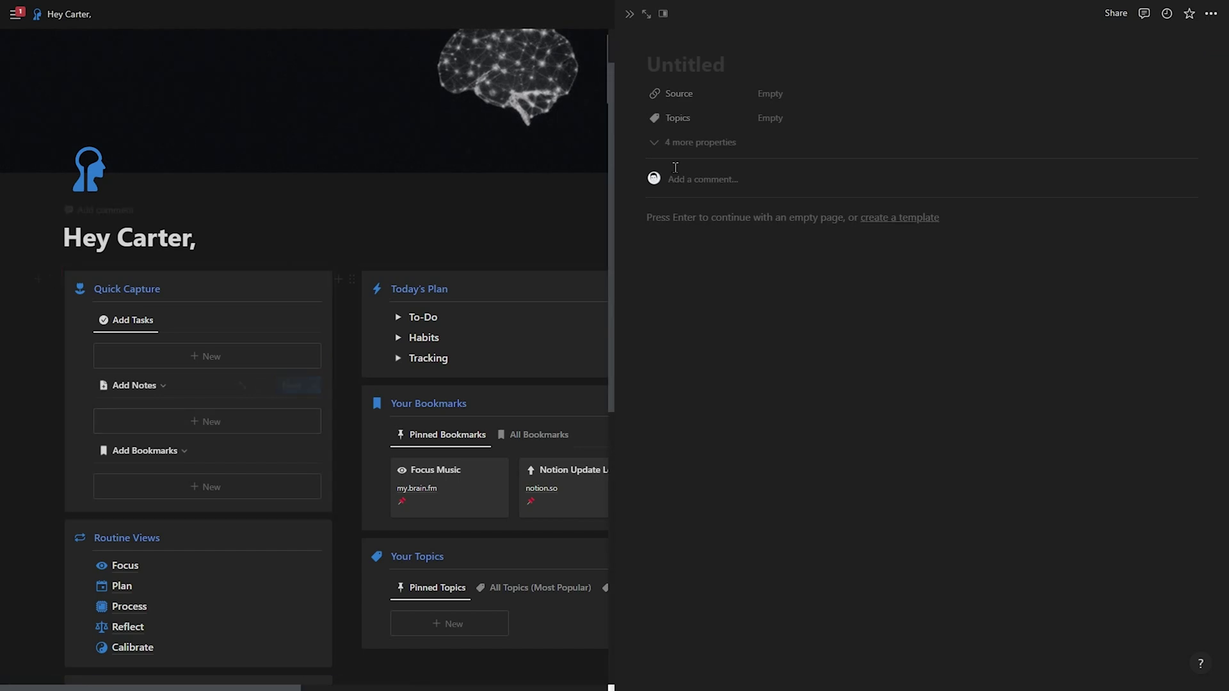
text(Take a note on GTD)
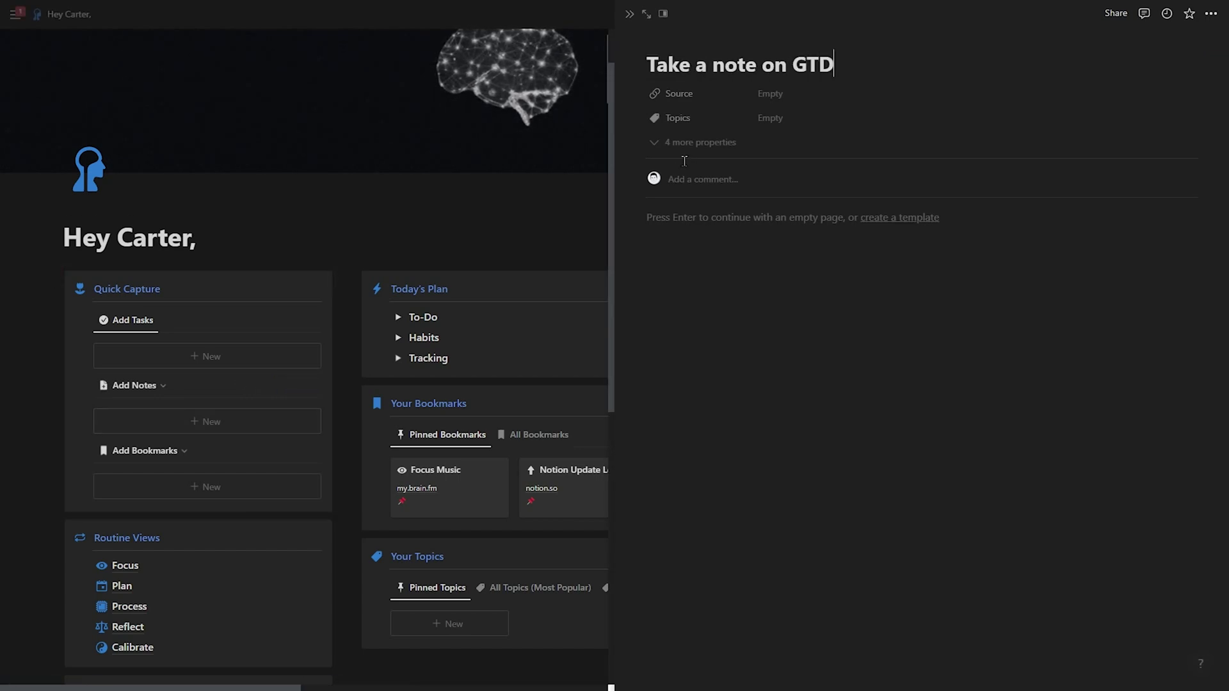
key(Return)
text(-)
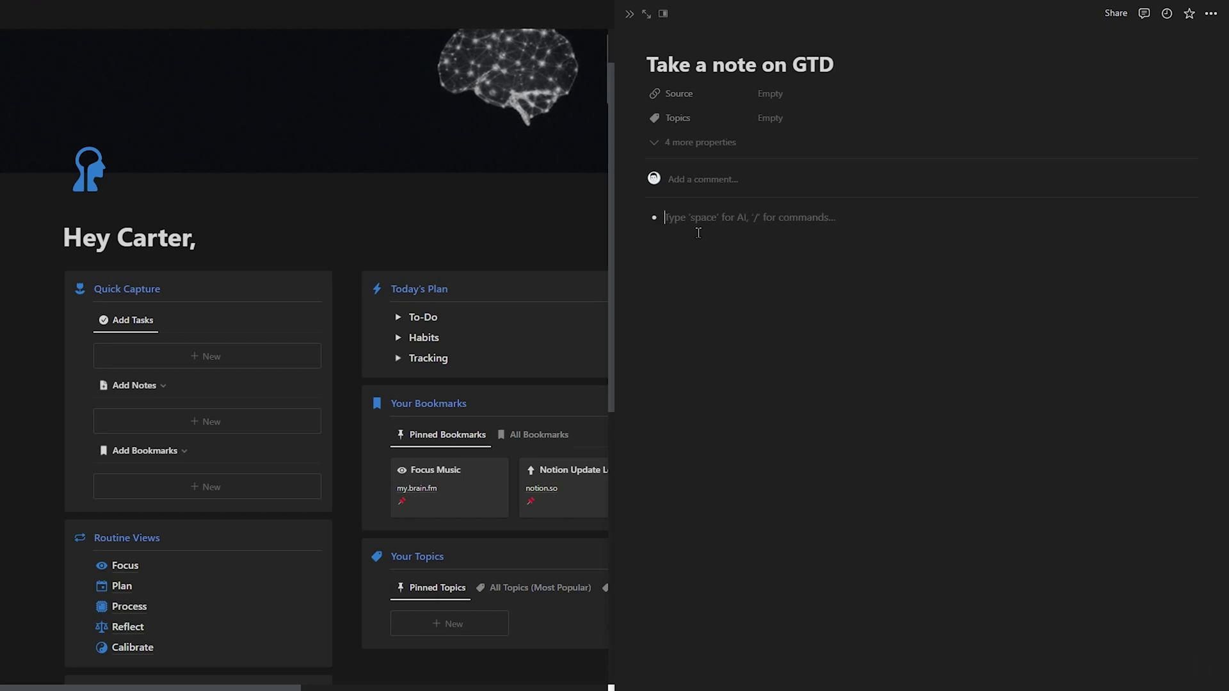
text(Collect Clarify Process Organize Review DO!)
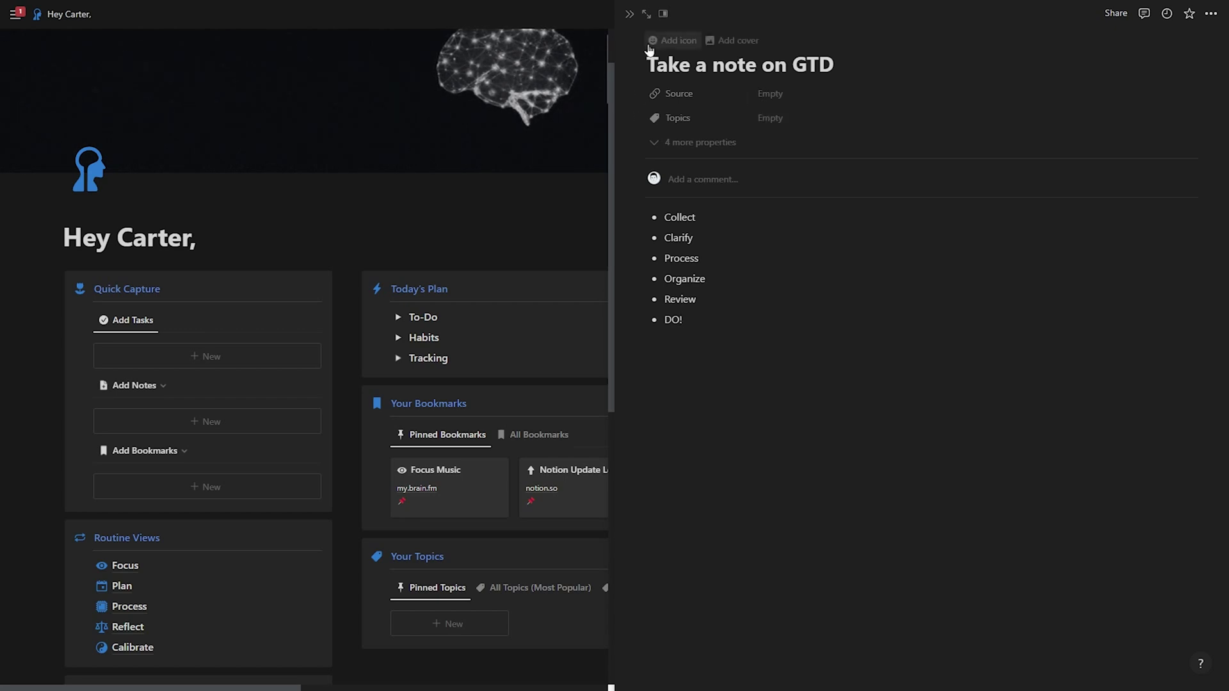
click(629, 14)
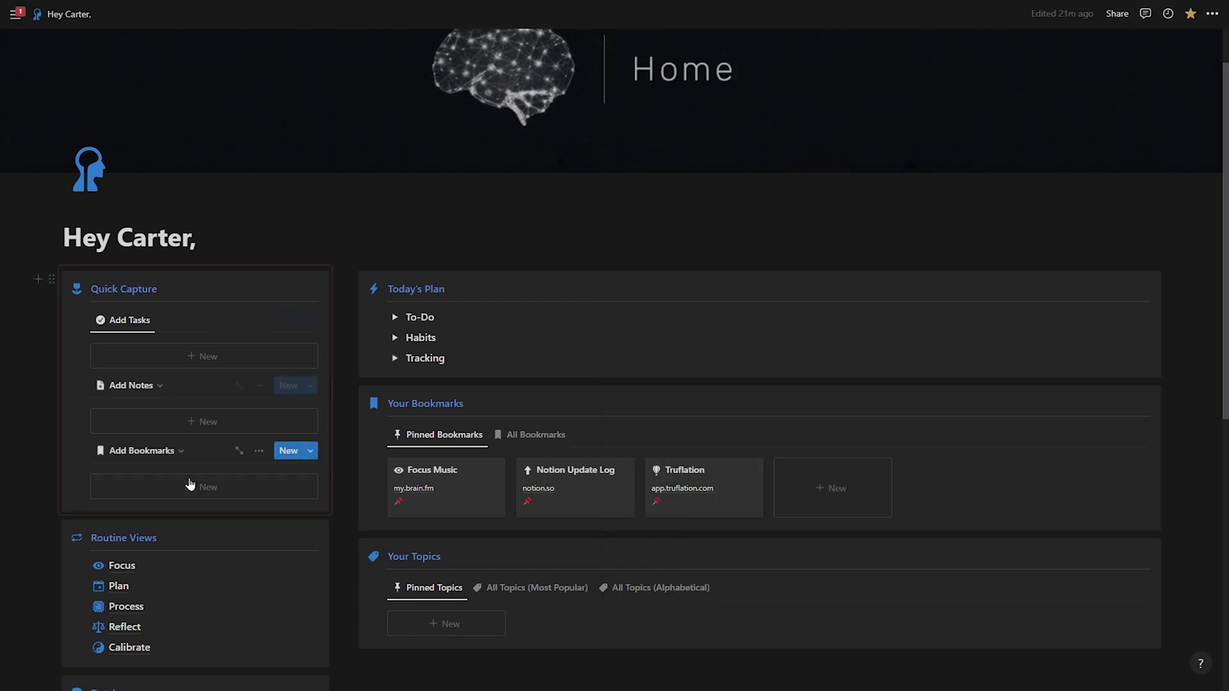
Capture a Quick Capture bookmark titled 'Title' pointing to youtube.com.
click(187, 487)
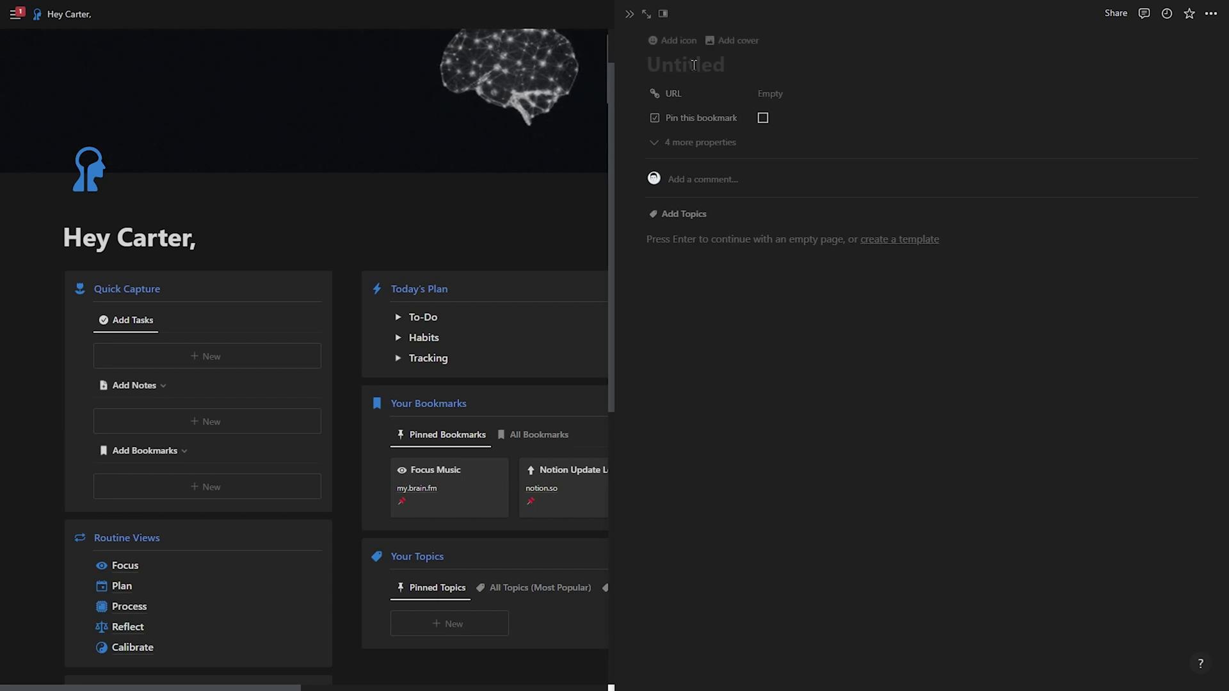
text(Title)
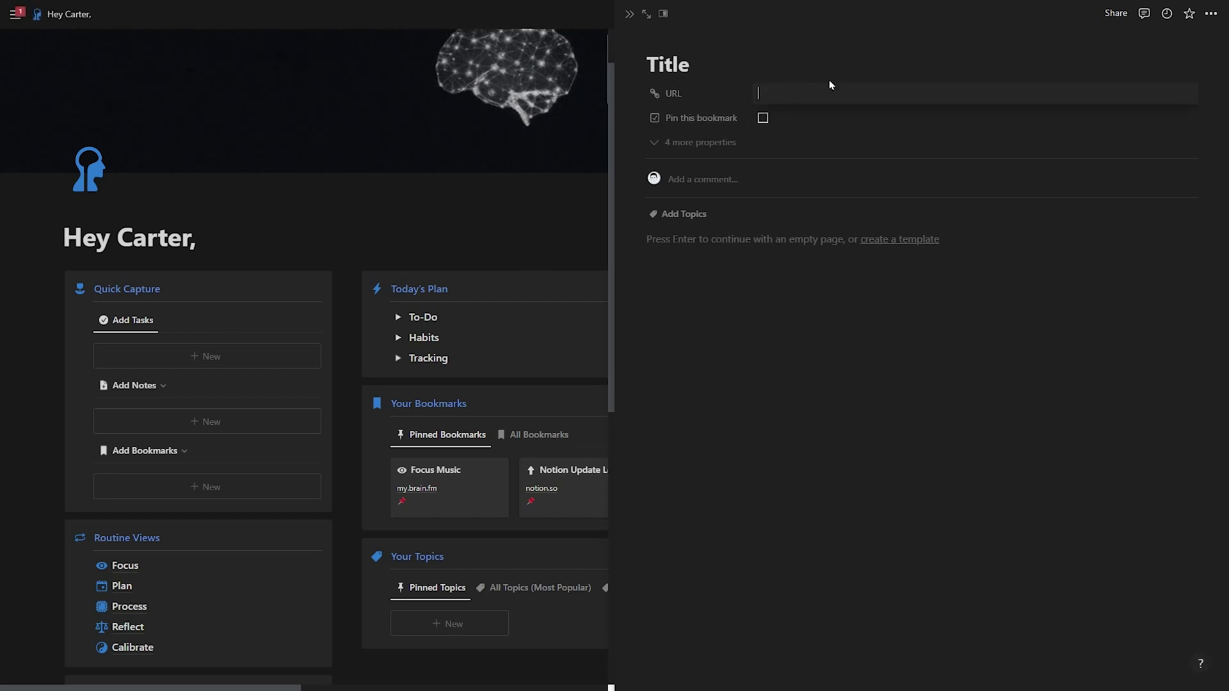
text(youtube.com)
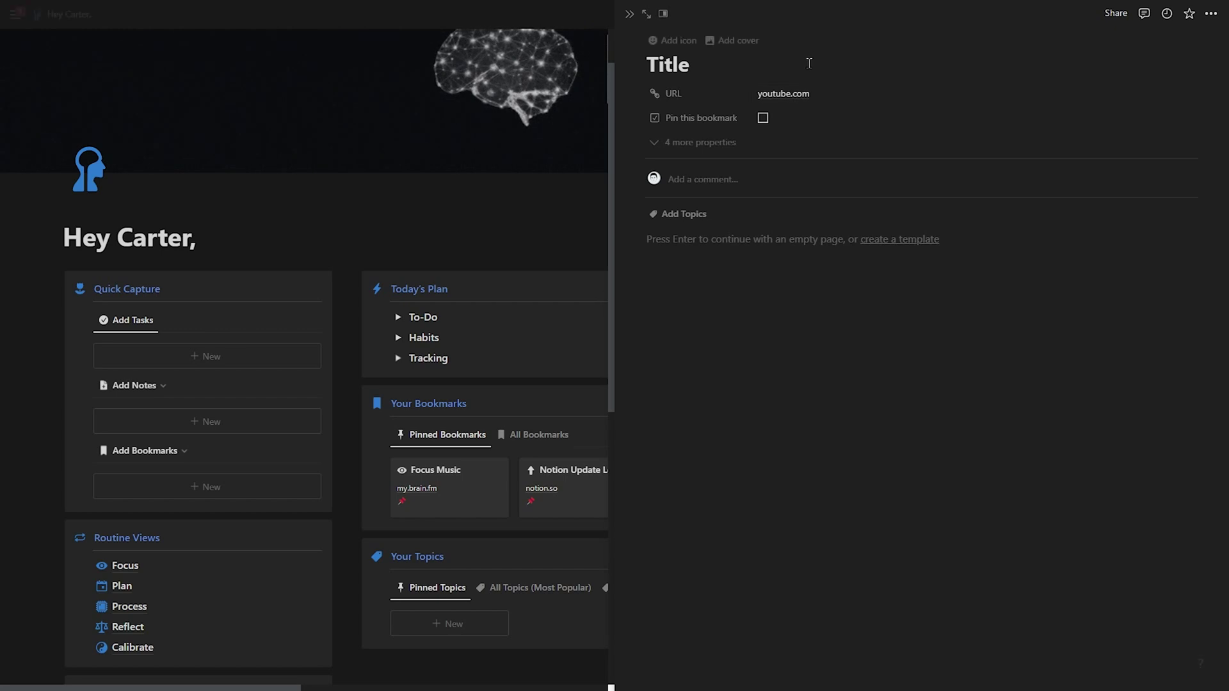
click(629, 14)
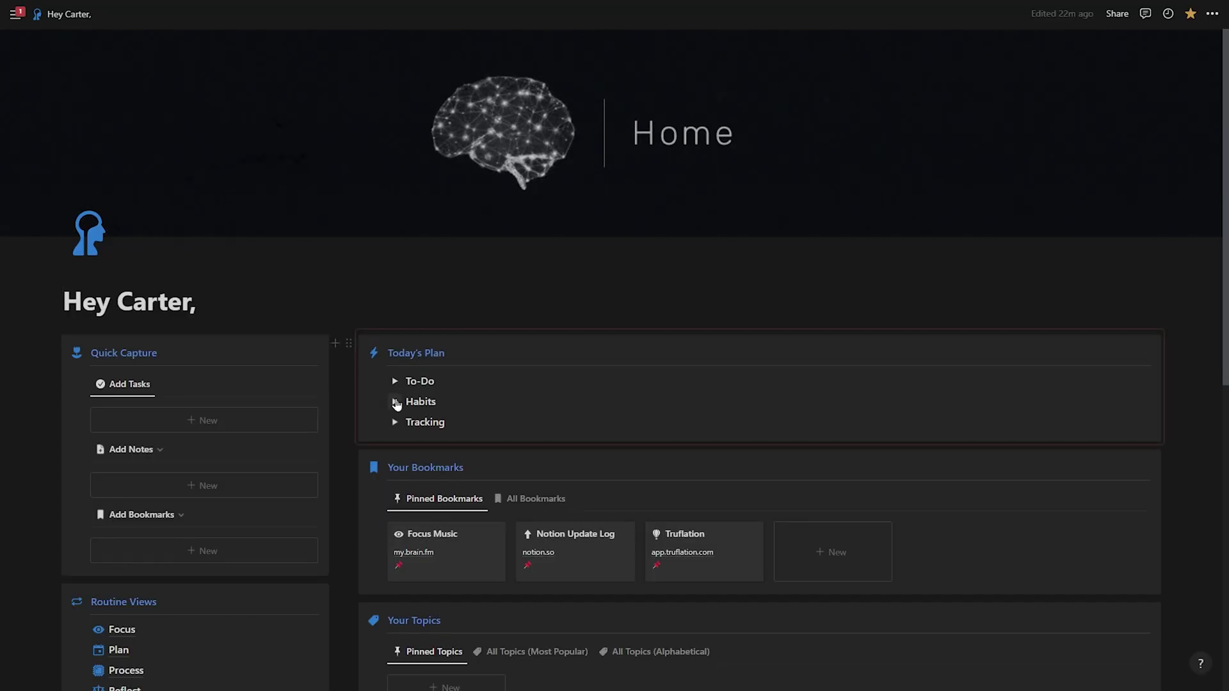
Expand Today's Plan Habits and tick Drink 60+ oz water on the February 9 23 card.
click(395, 402)
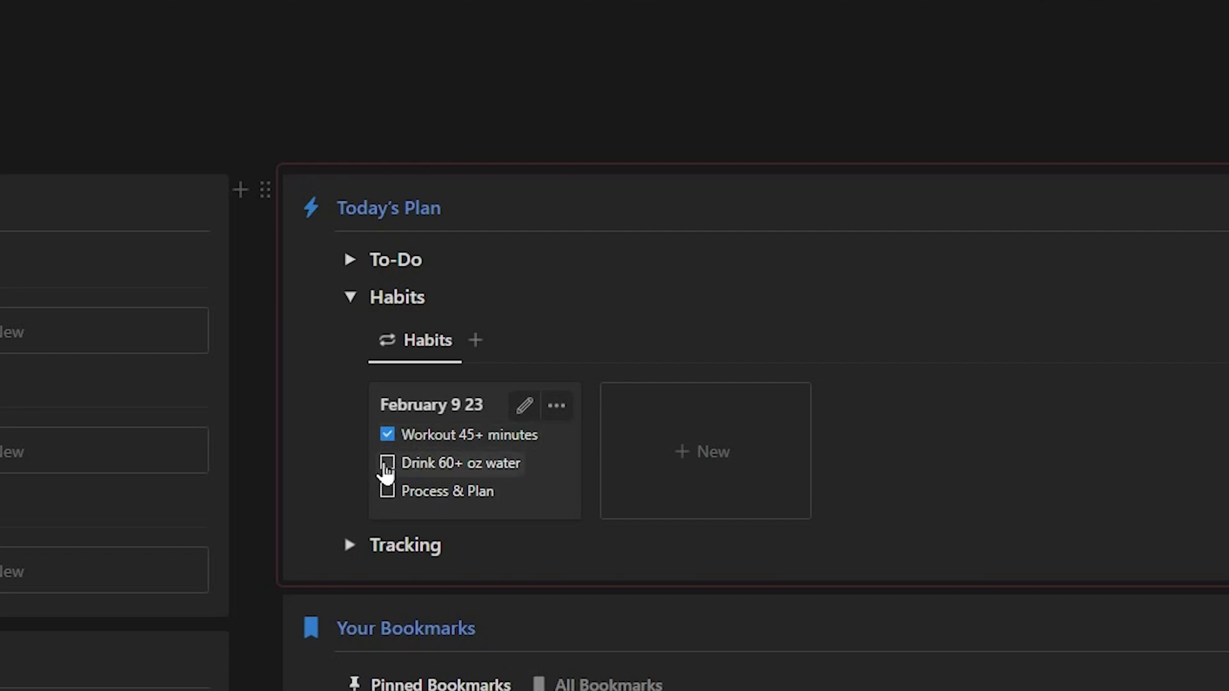
click(387, 465)
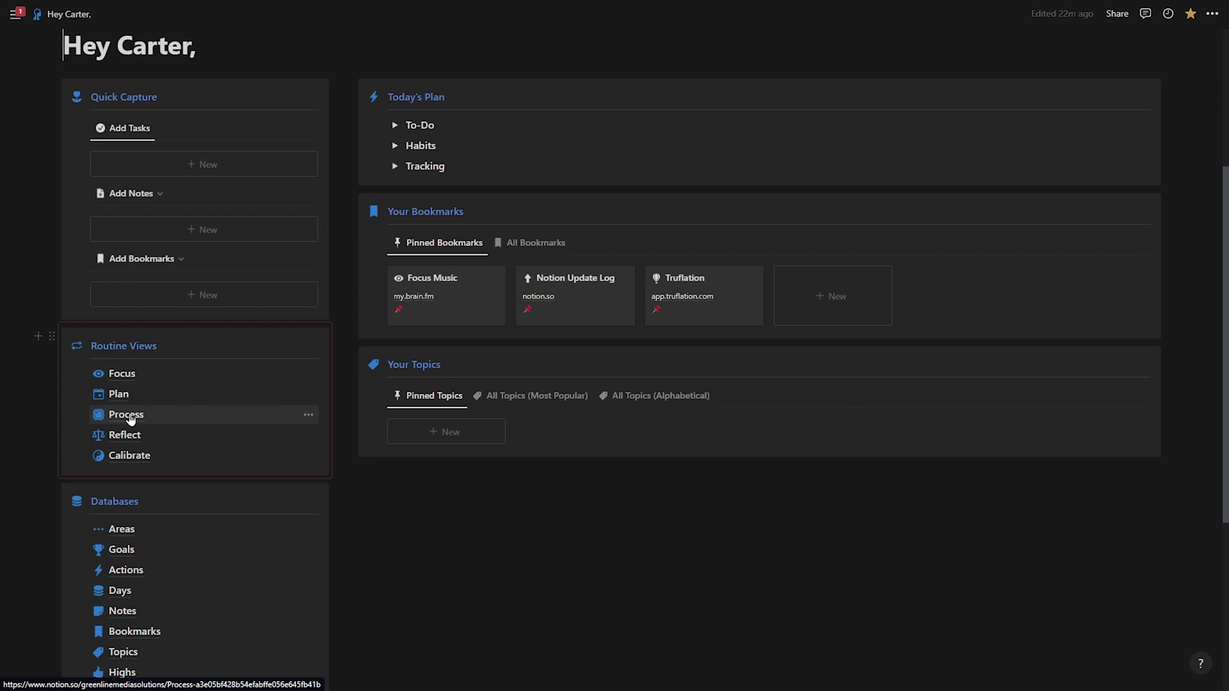
Go to the Process page from Routine Views on the Home dashboard.
click(131, 418)
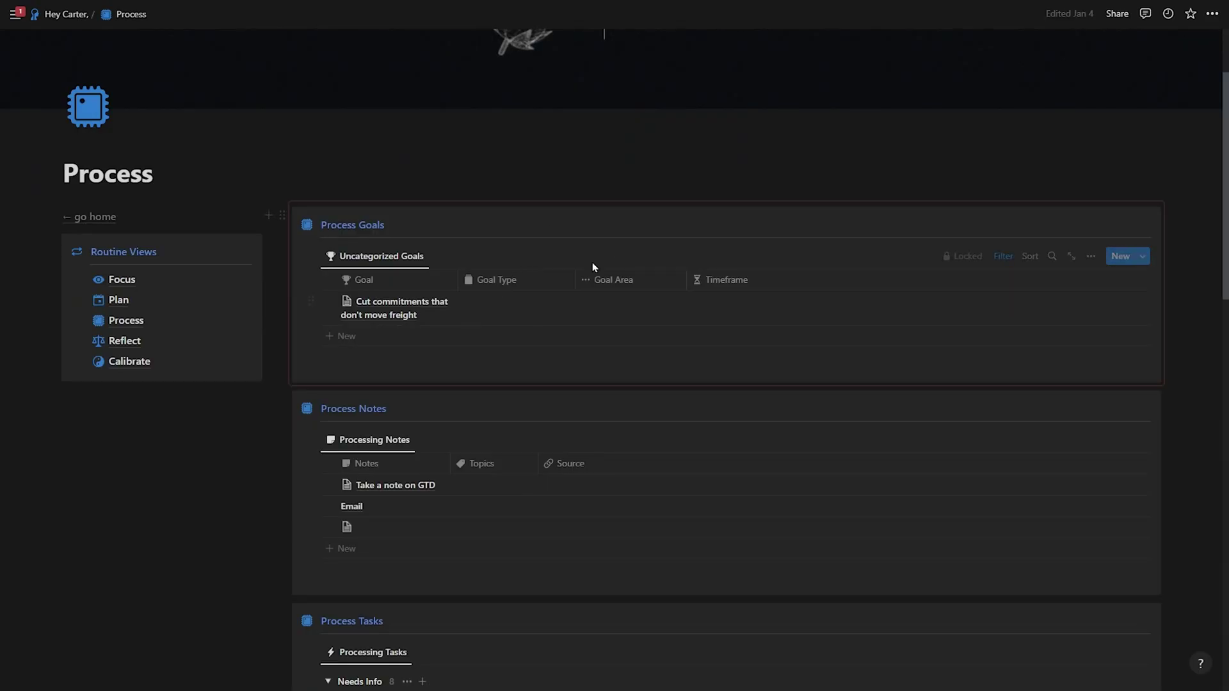
mouse_move(451, 317)
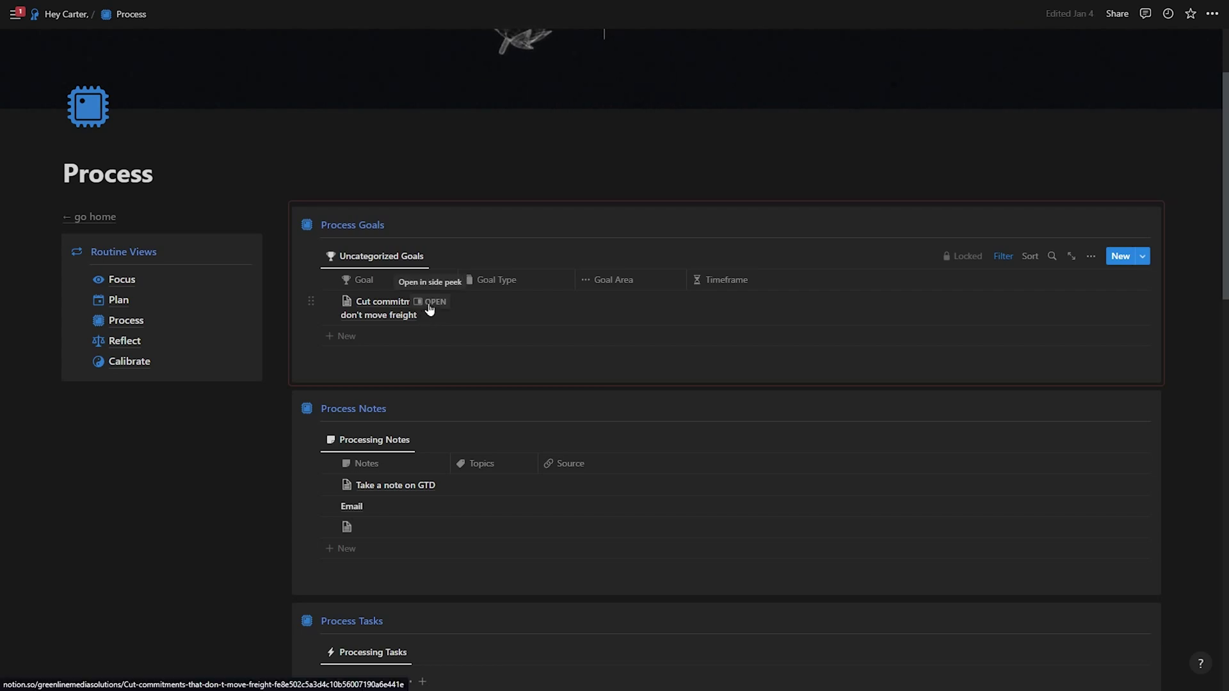
Apply the Add New Goal template to the freight goal and tick its first checklist step.
click(432, 302)
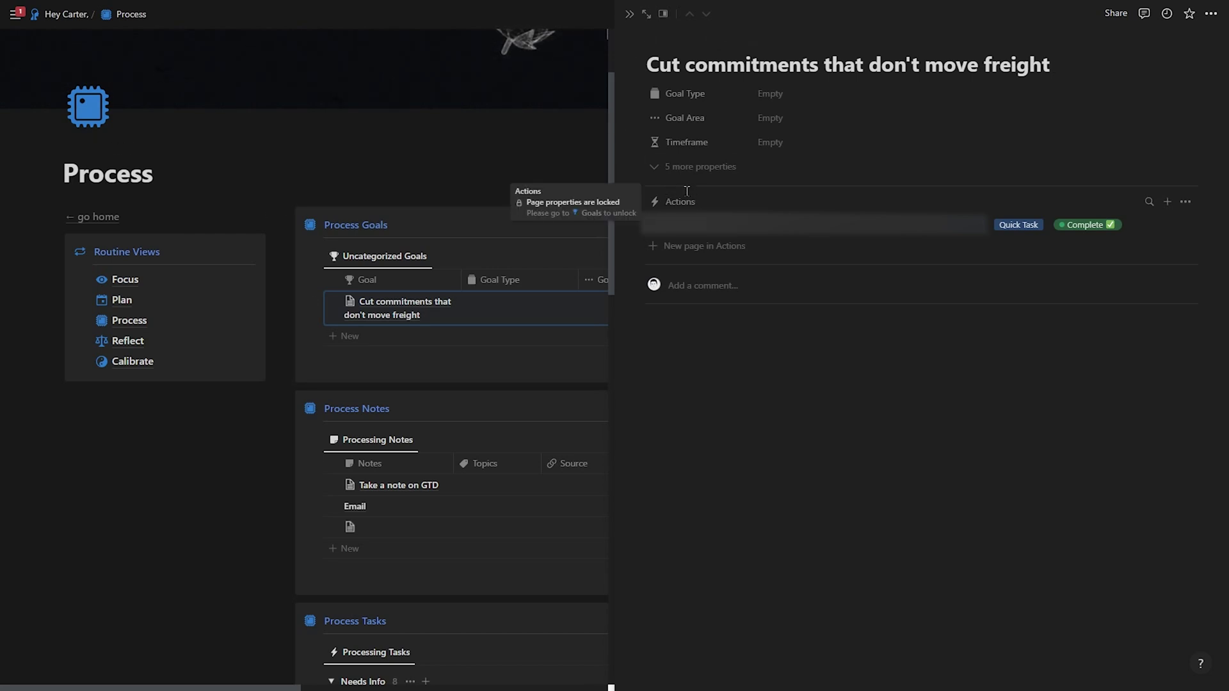
click(683, 322)
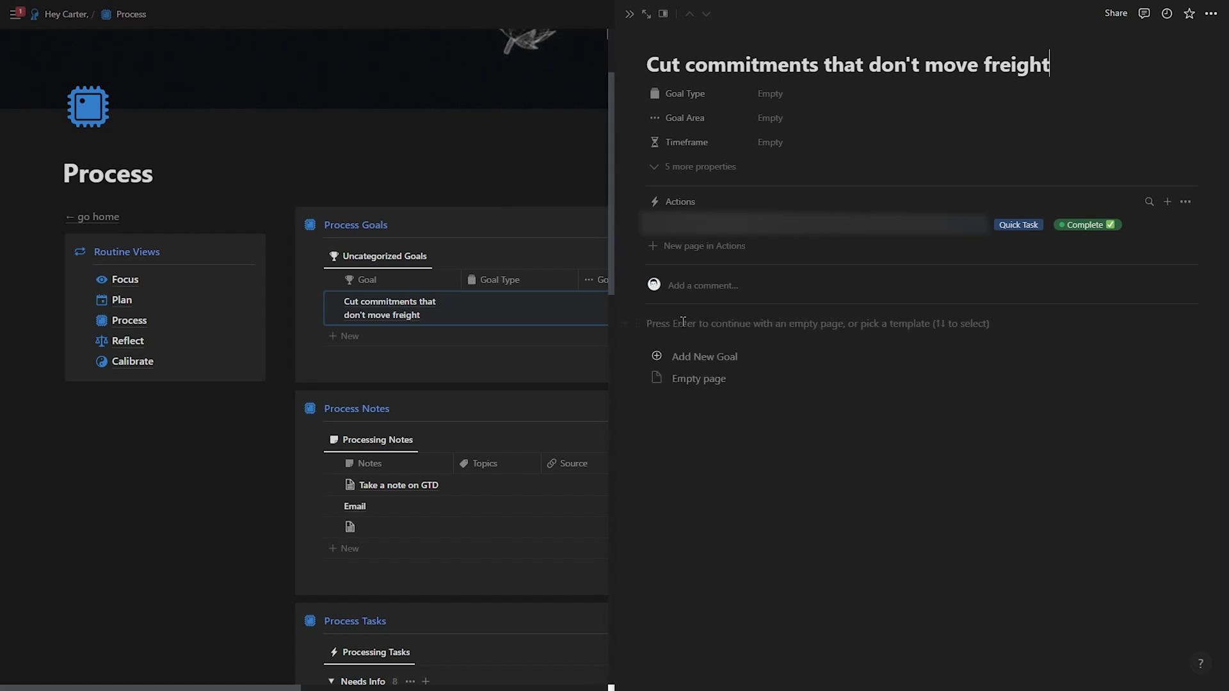
click(690, 361)
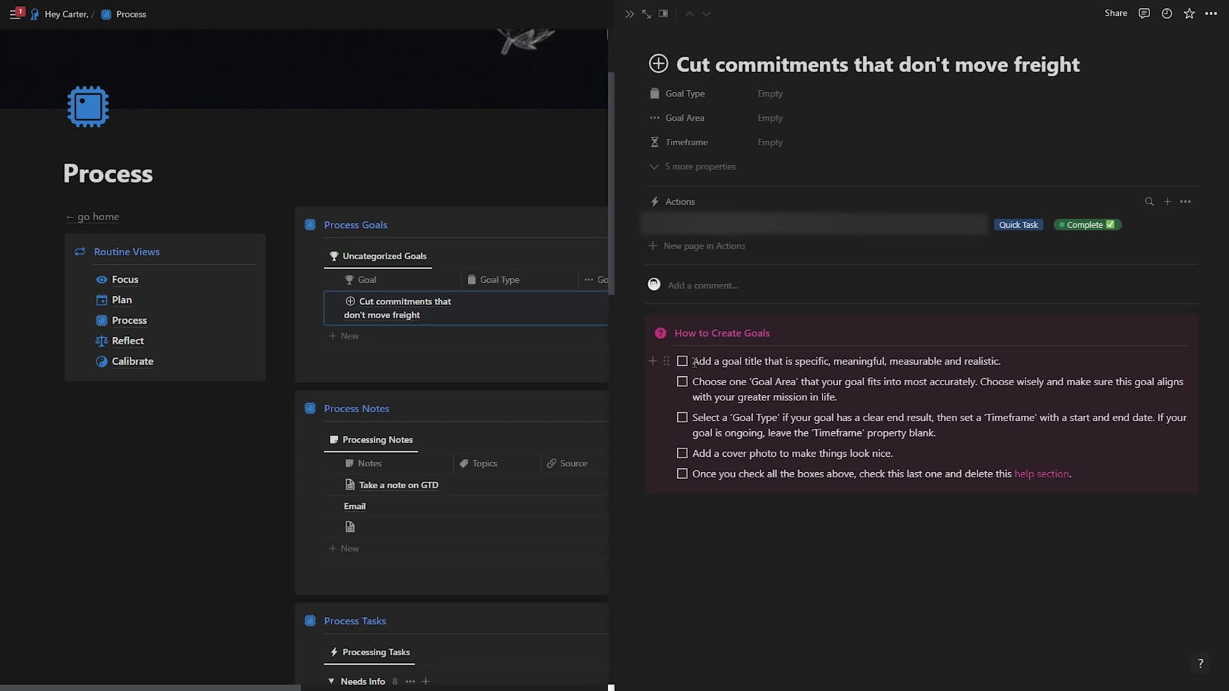
drag(694, 363, 1014, 363)
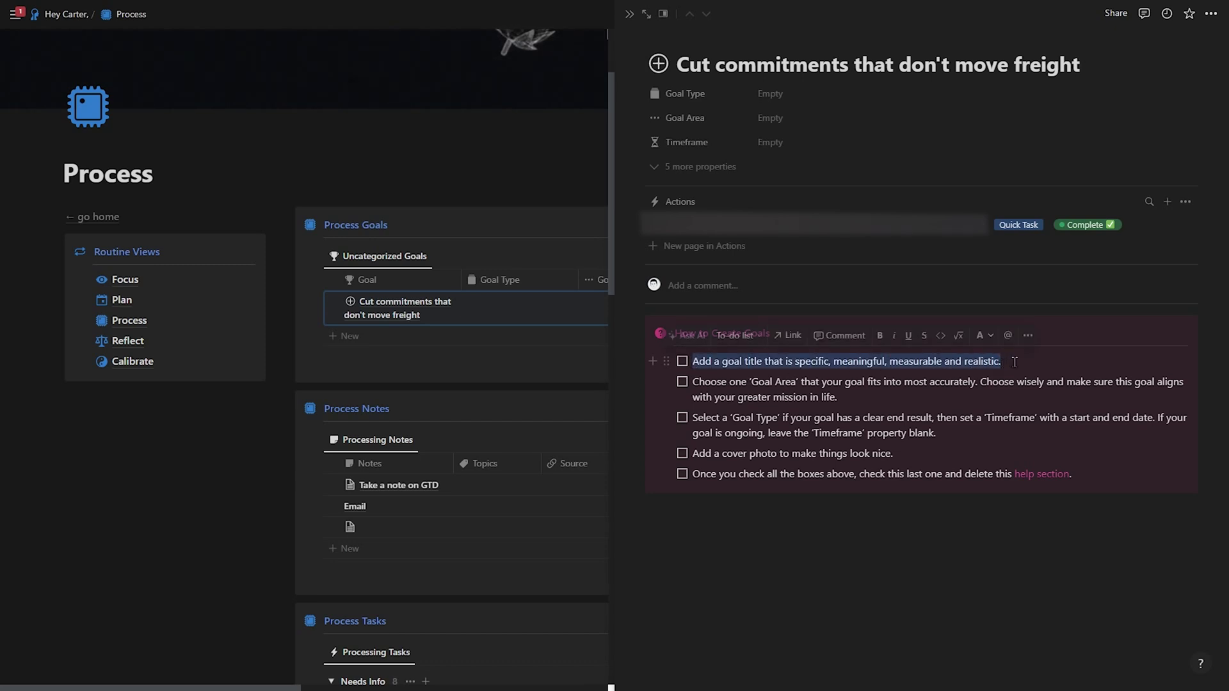
click(1014, 362)
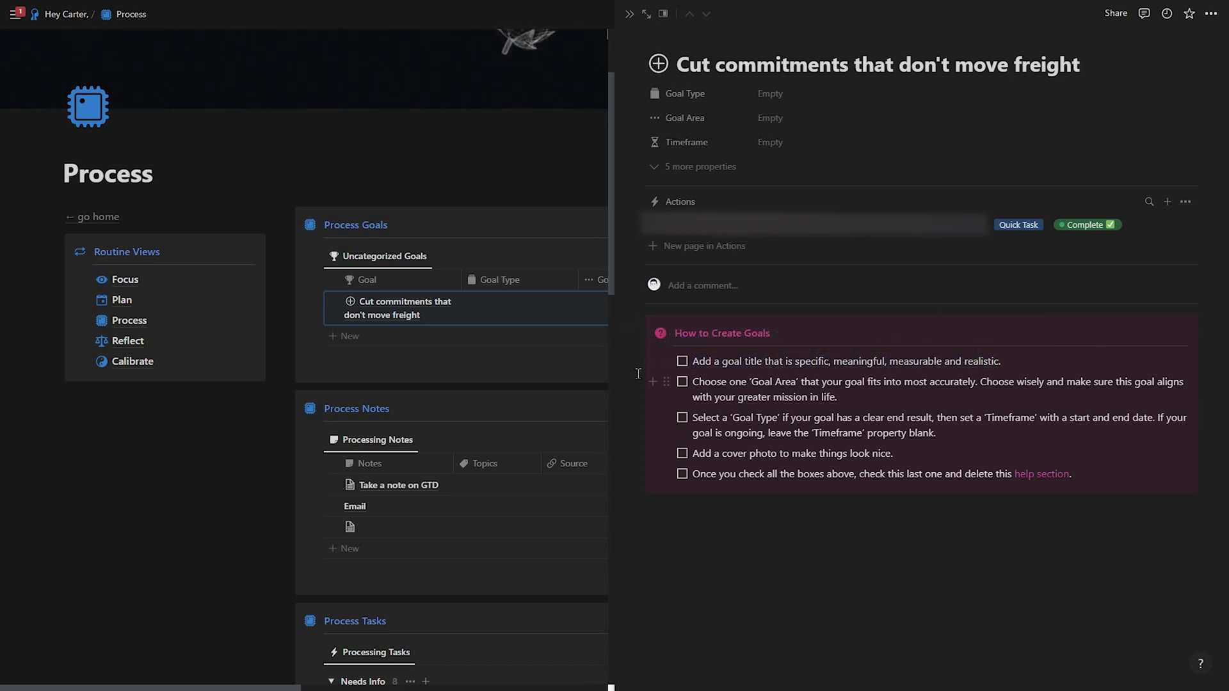
click(683, 363)
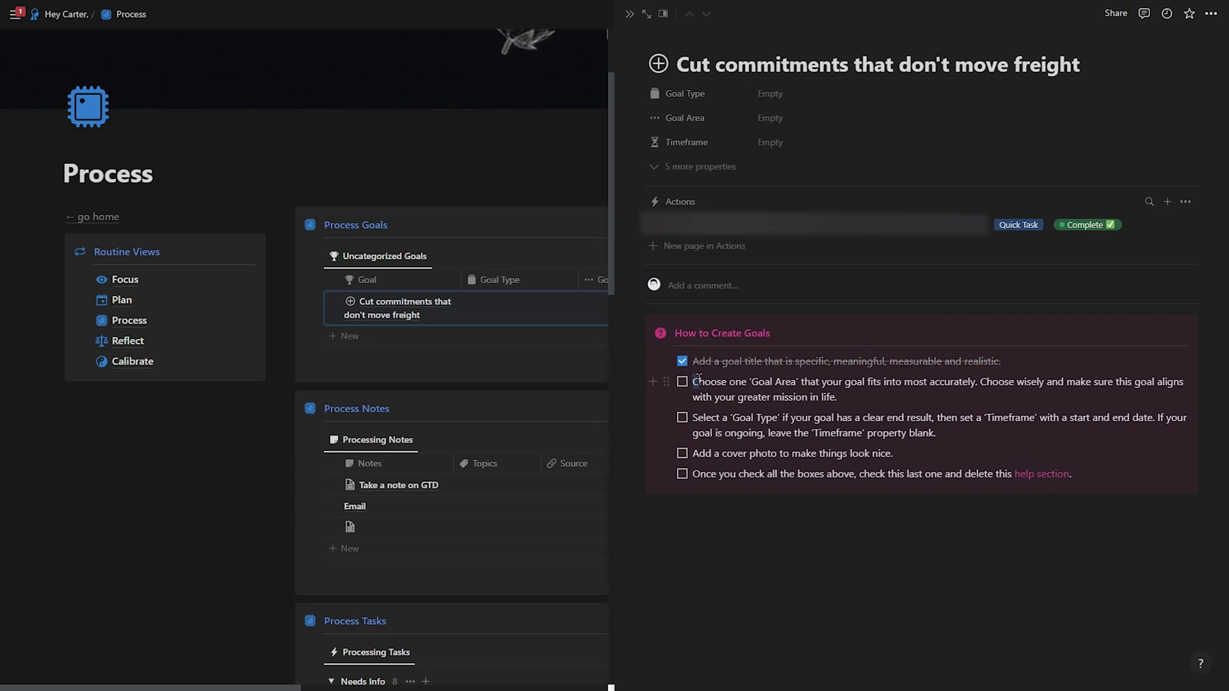
drag(694, 381, 971, 382)
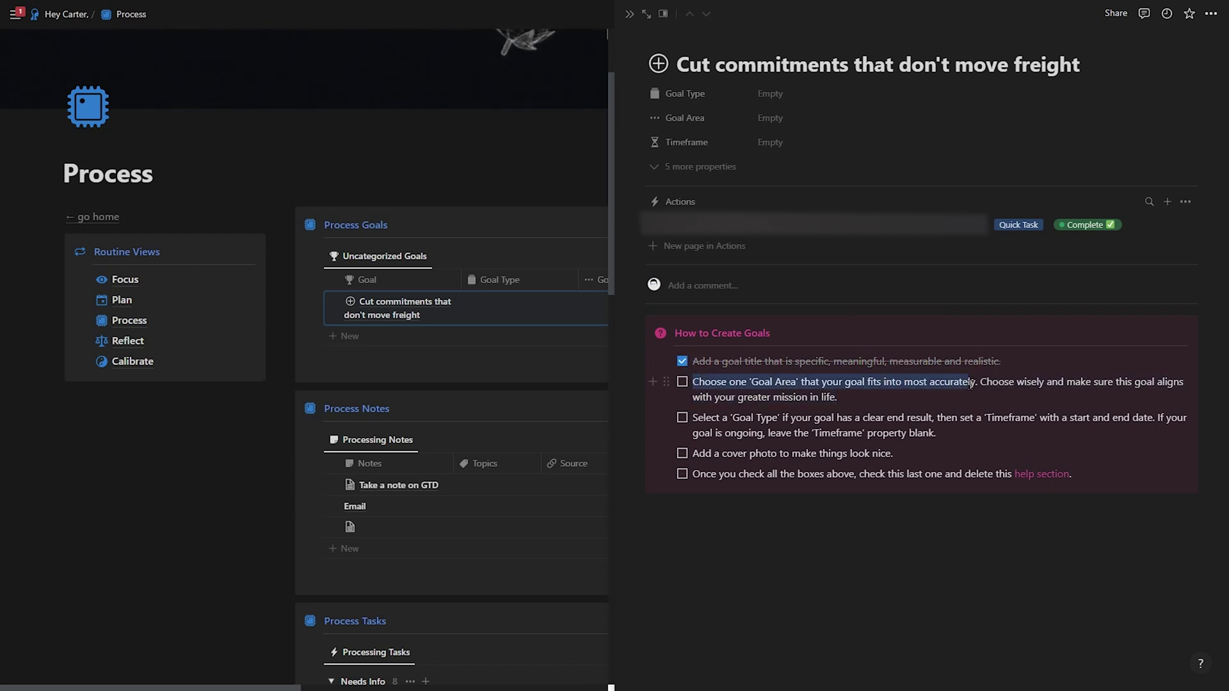
click(982, 382)
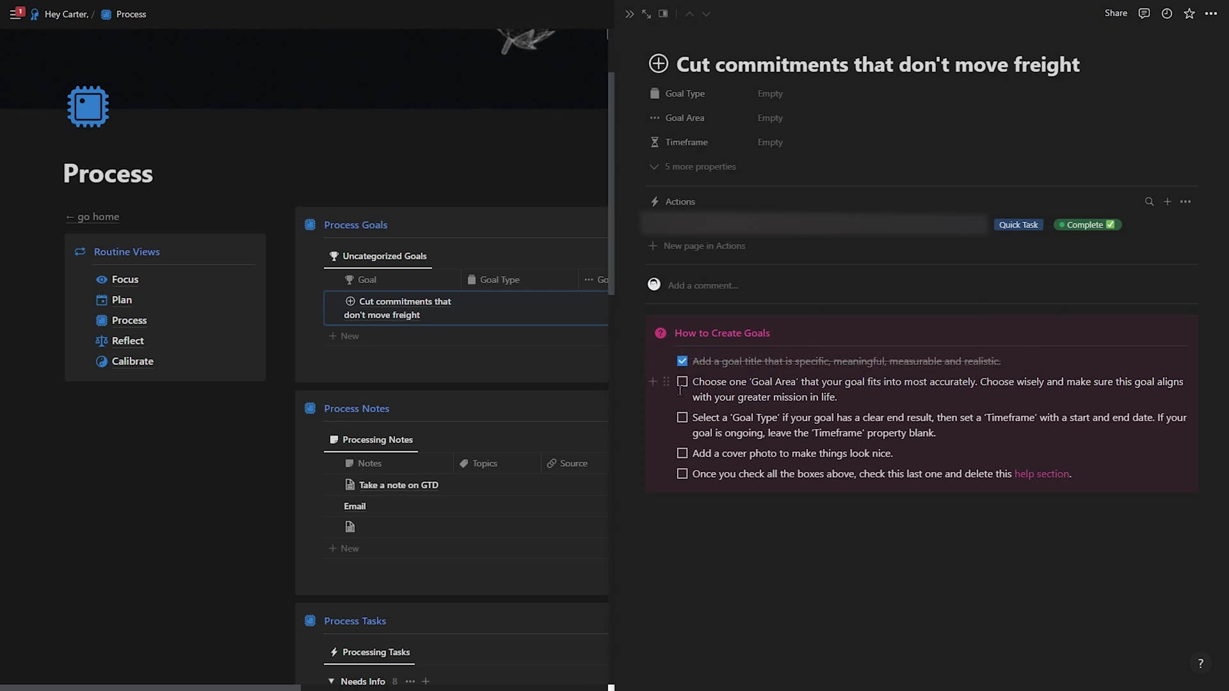
Set the goal's Goal Area to Self Improvement and tick that checklist step.
click(774, 124)
scroll(855, 244, down, 2)
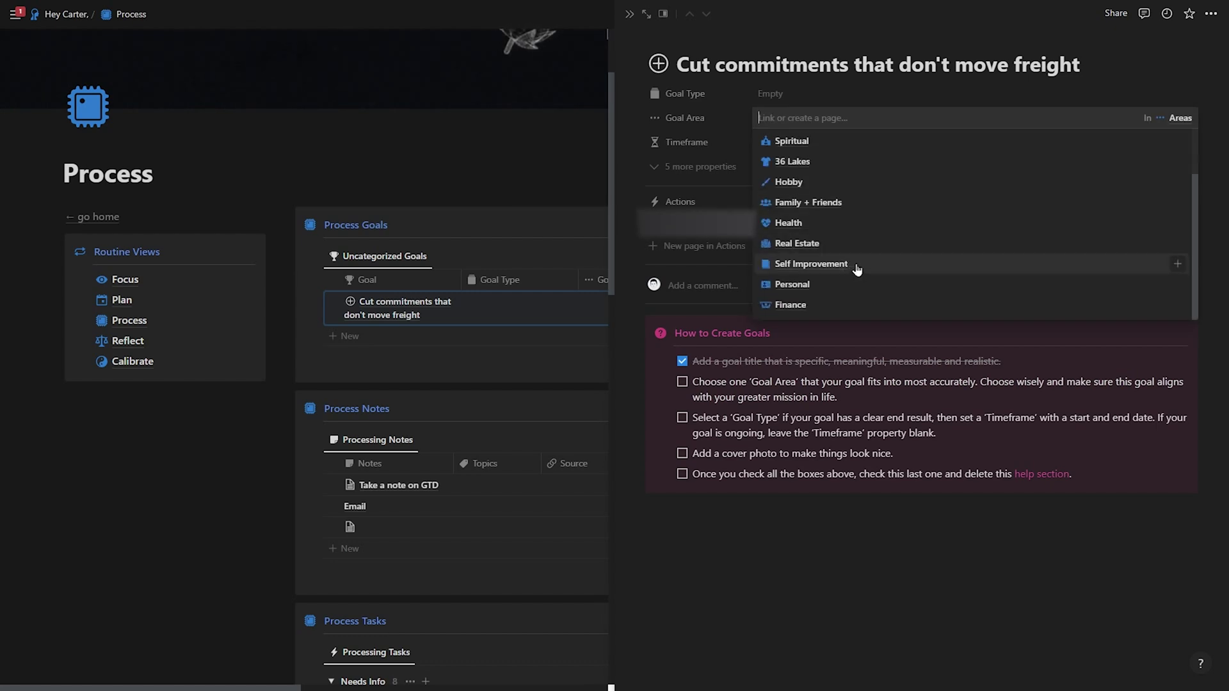
click(861, 267)
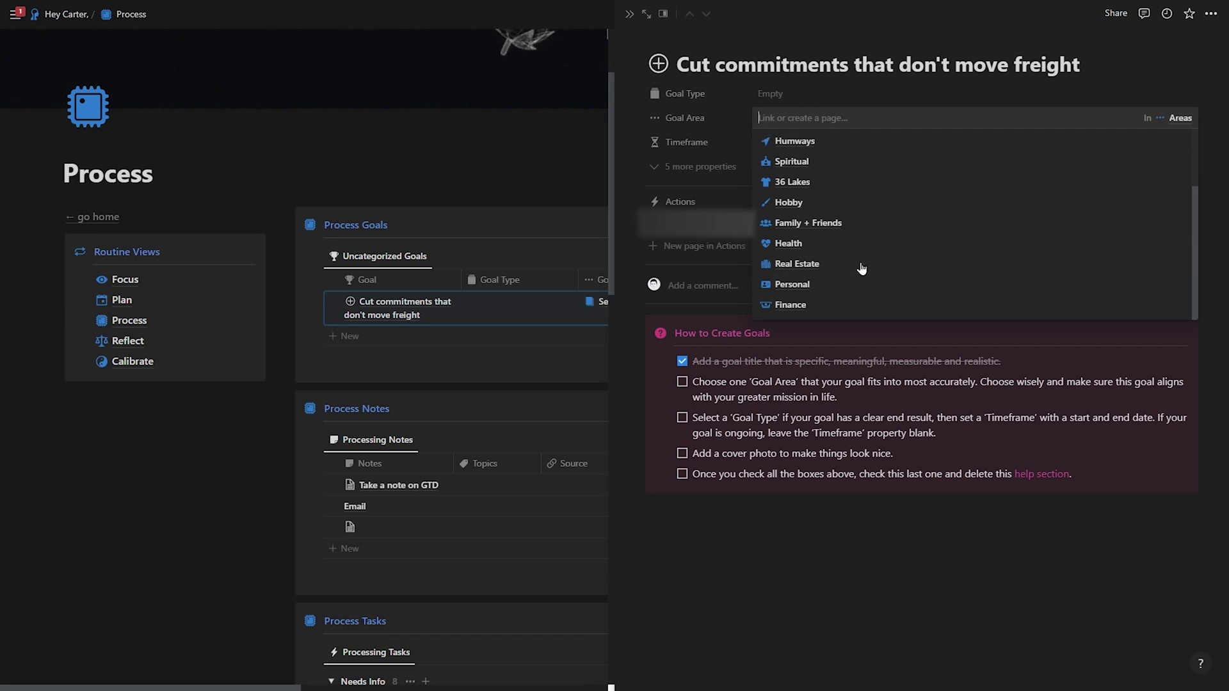
key(Escape)
click(683, 381)
drag(732, 418, 774, 419)
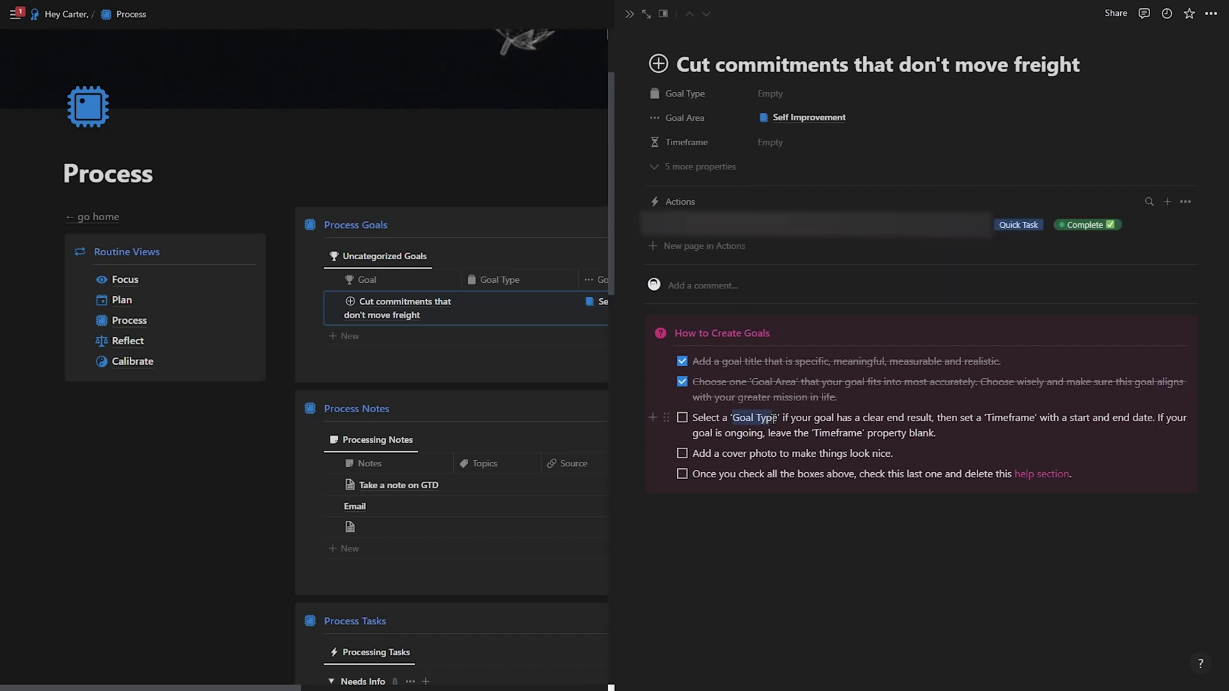
Set Goal Type to Ongoing Goal and tick the goal-type, cover-photo and final checklist steps.
click(766, 95)
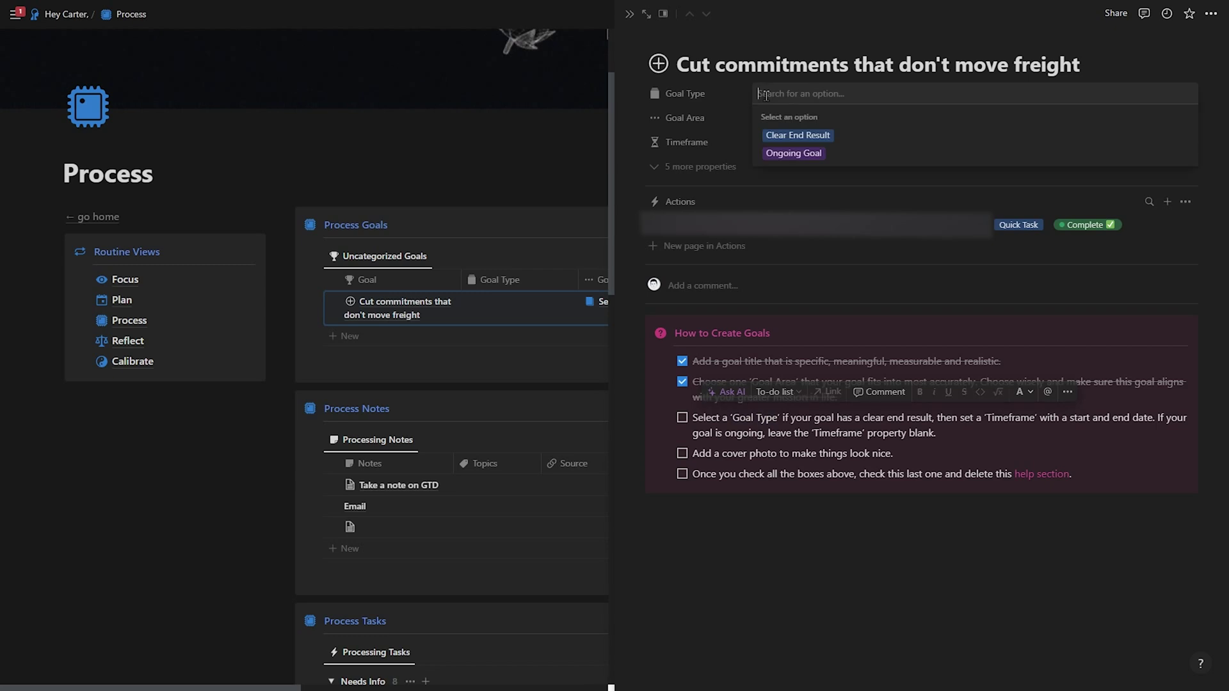
click(773, 135)
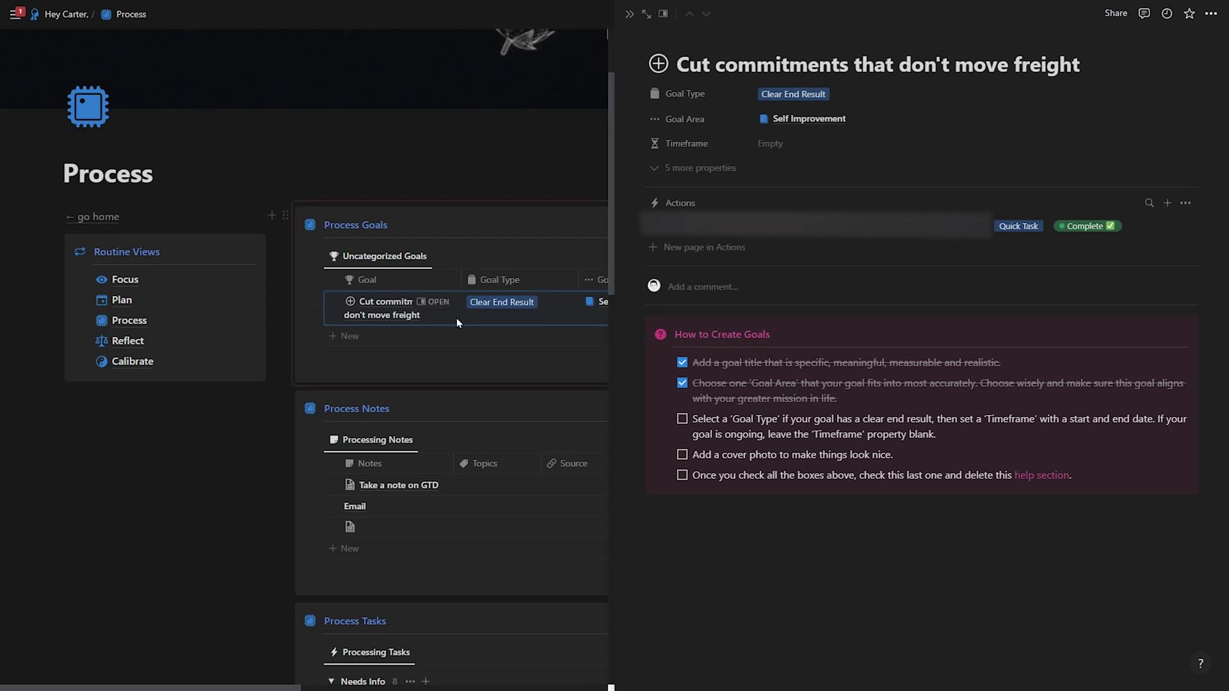
click(794, 96)
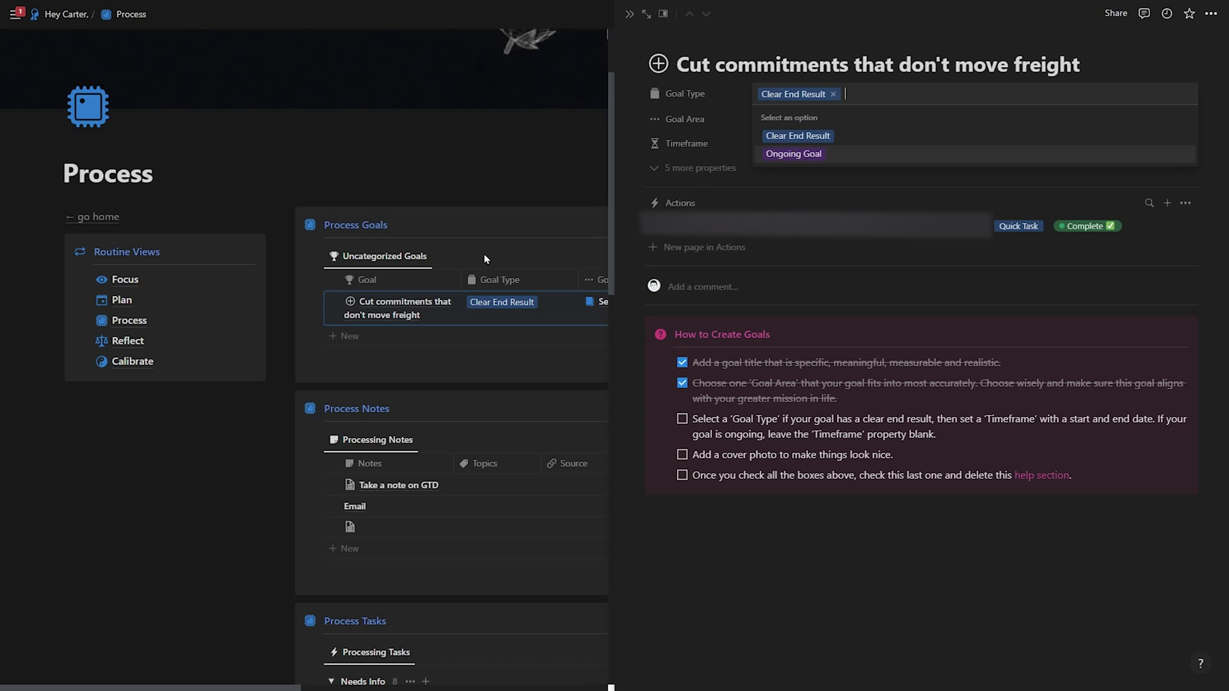
click(797, 155)
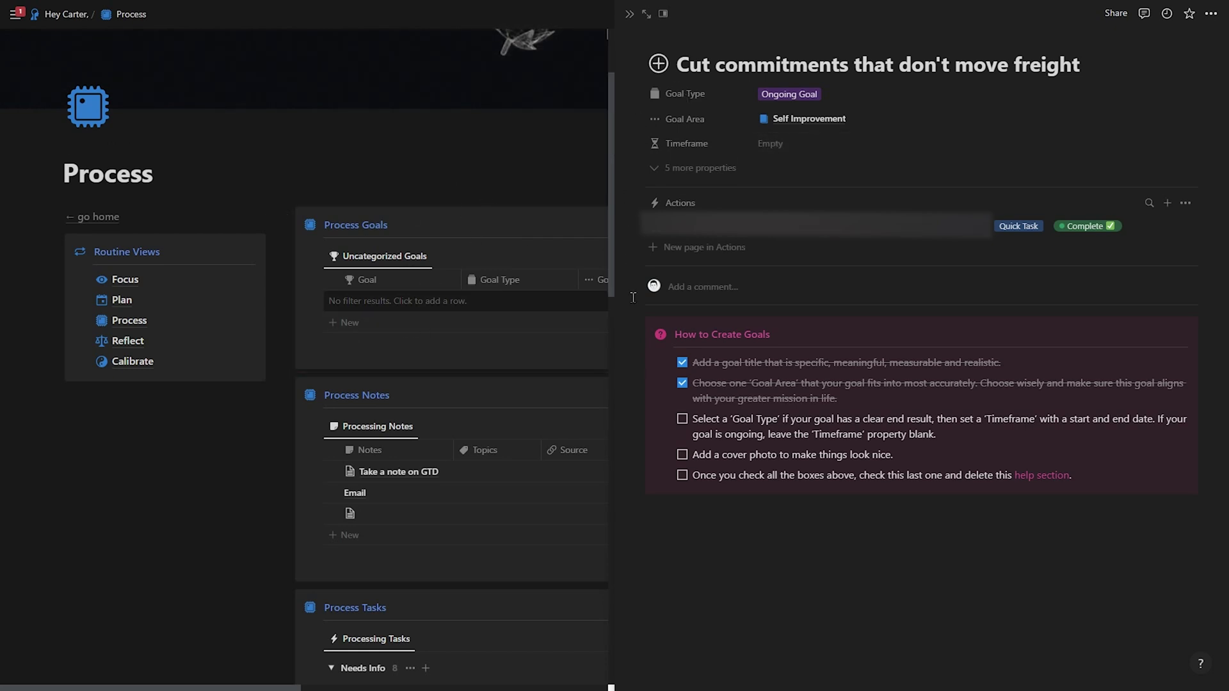
click(682, 420)
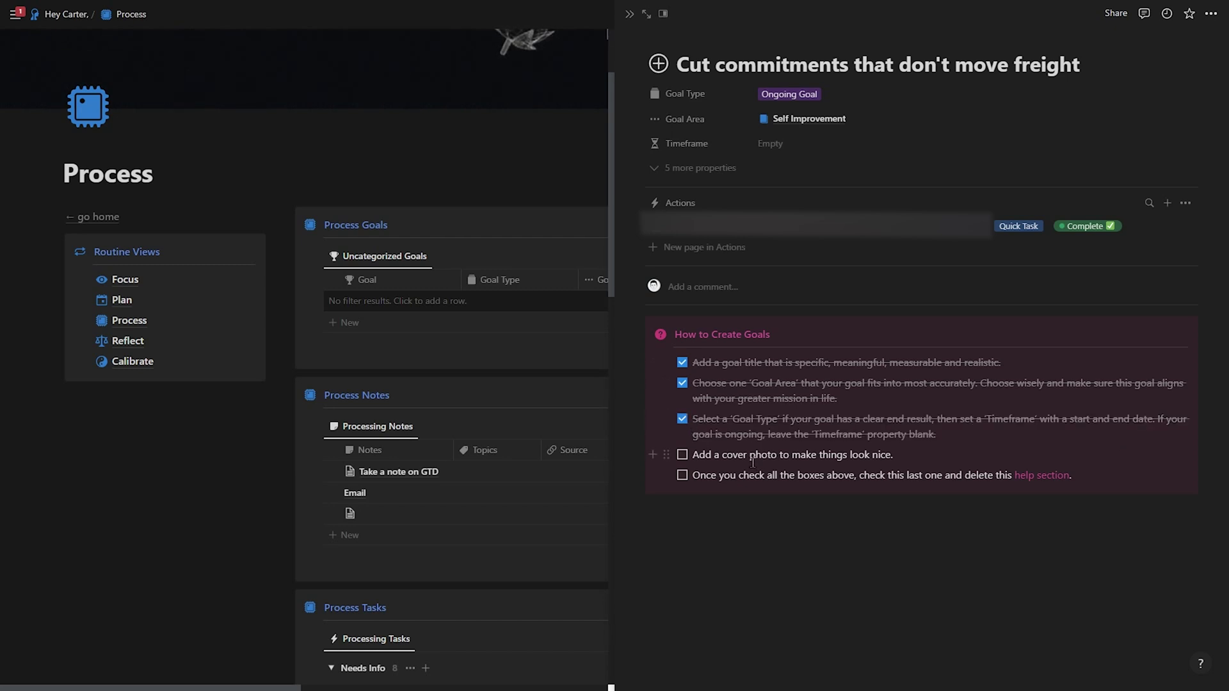
drag(809, 455, 890, 454)
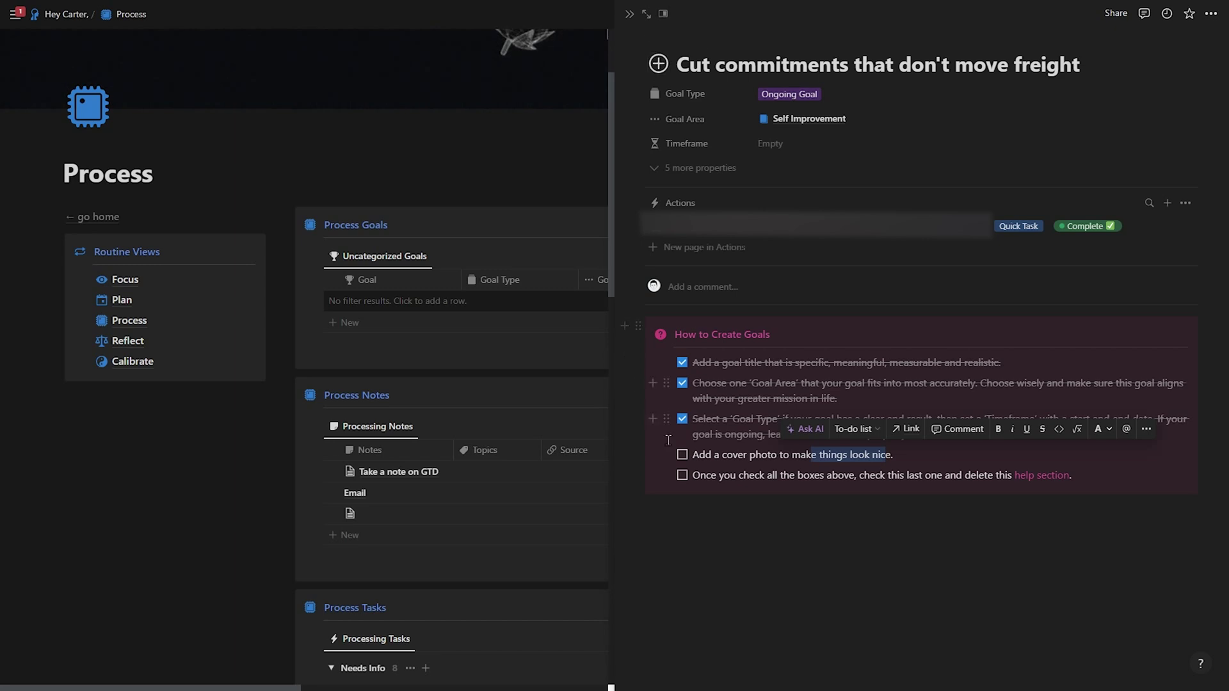
click(682, 456)
click(683, 475)
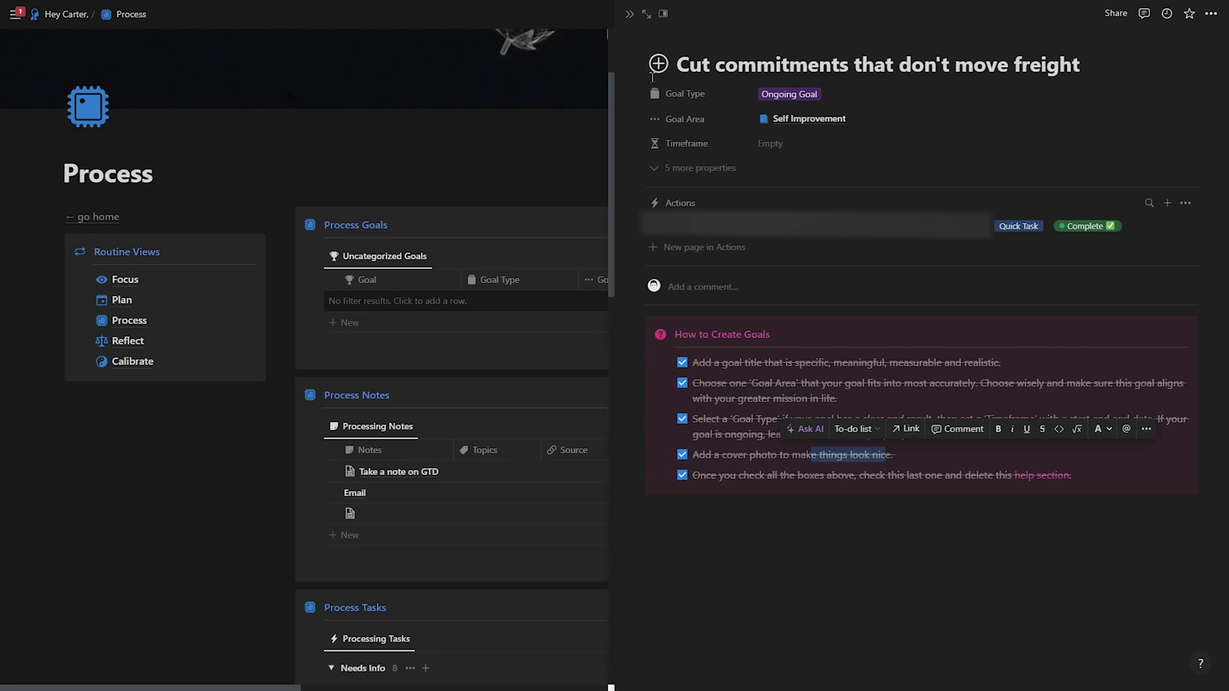
Delete the help callout and give the goal a scissors icon and a cover image.
drag(837, 544, 659, 341)
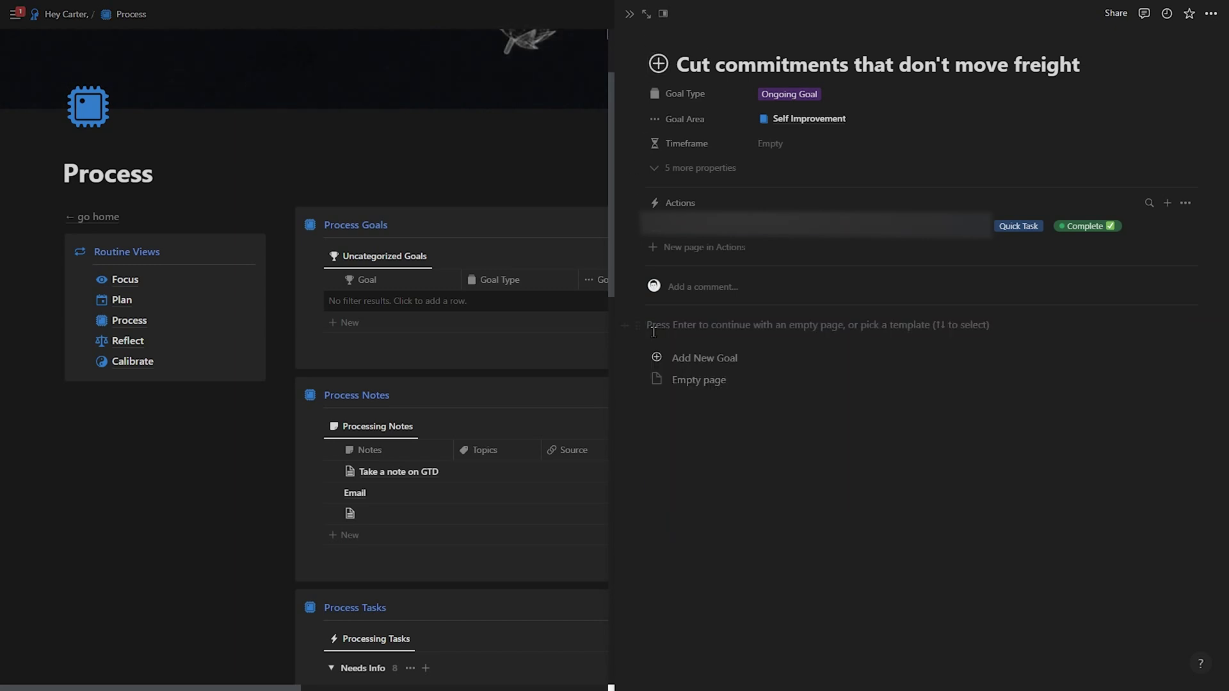
key(BackSpace)
click(658, 62)
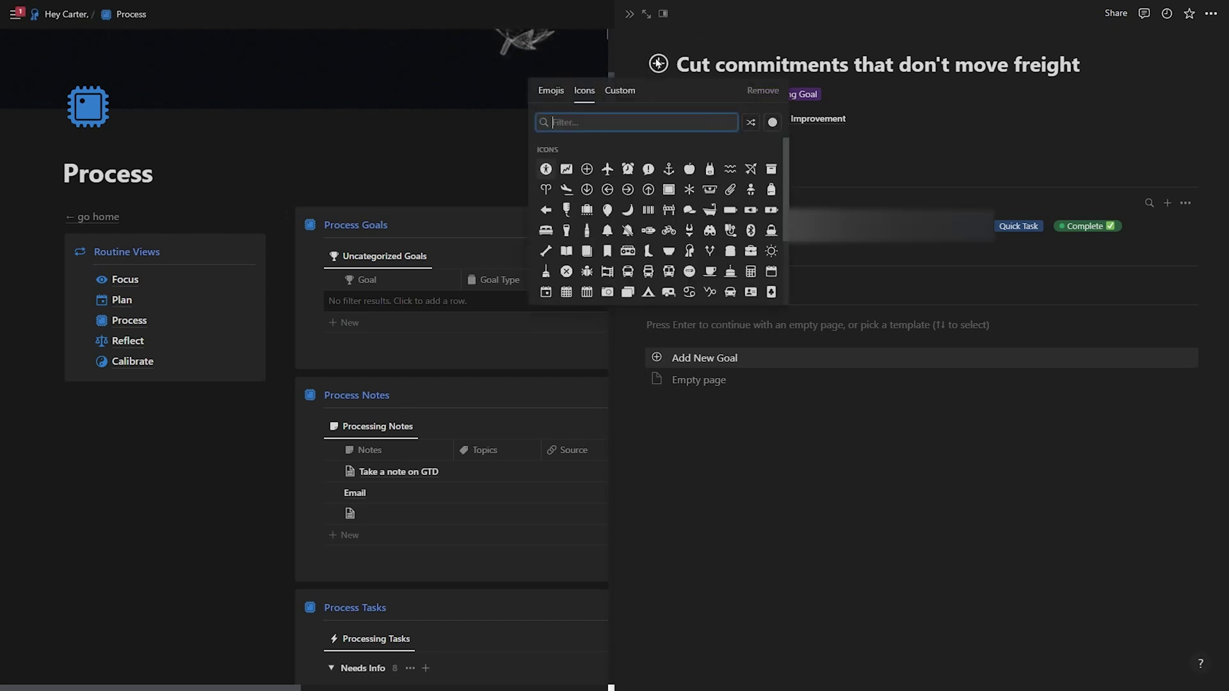
key(Escape)
click(702, 43)
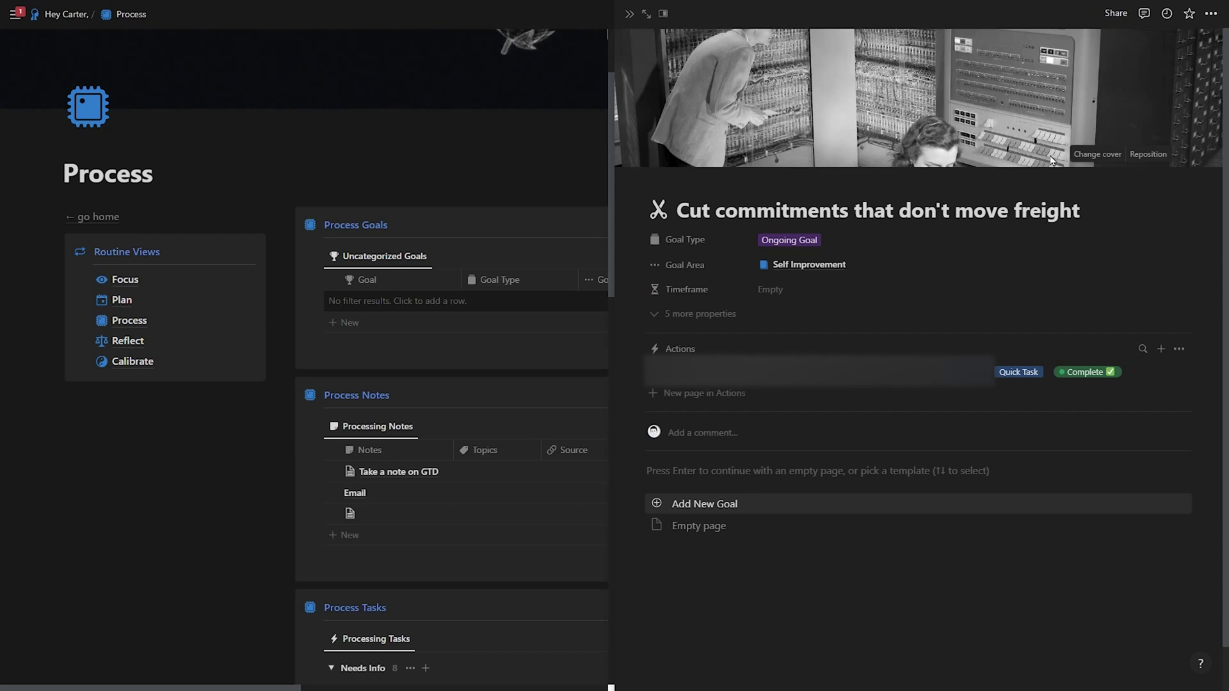
click(630, 15)
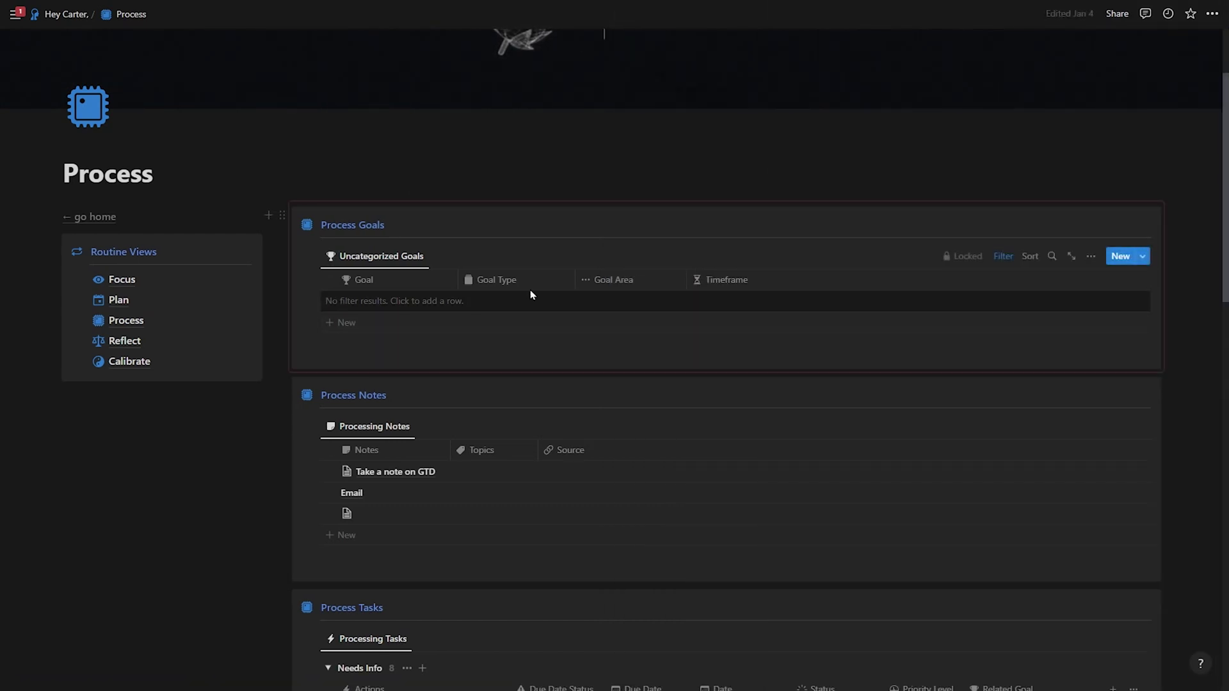
Move the Email note in Processing Notes to trash via its row actions menu.
scroll(513, 283, down, 3)
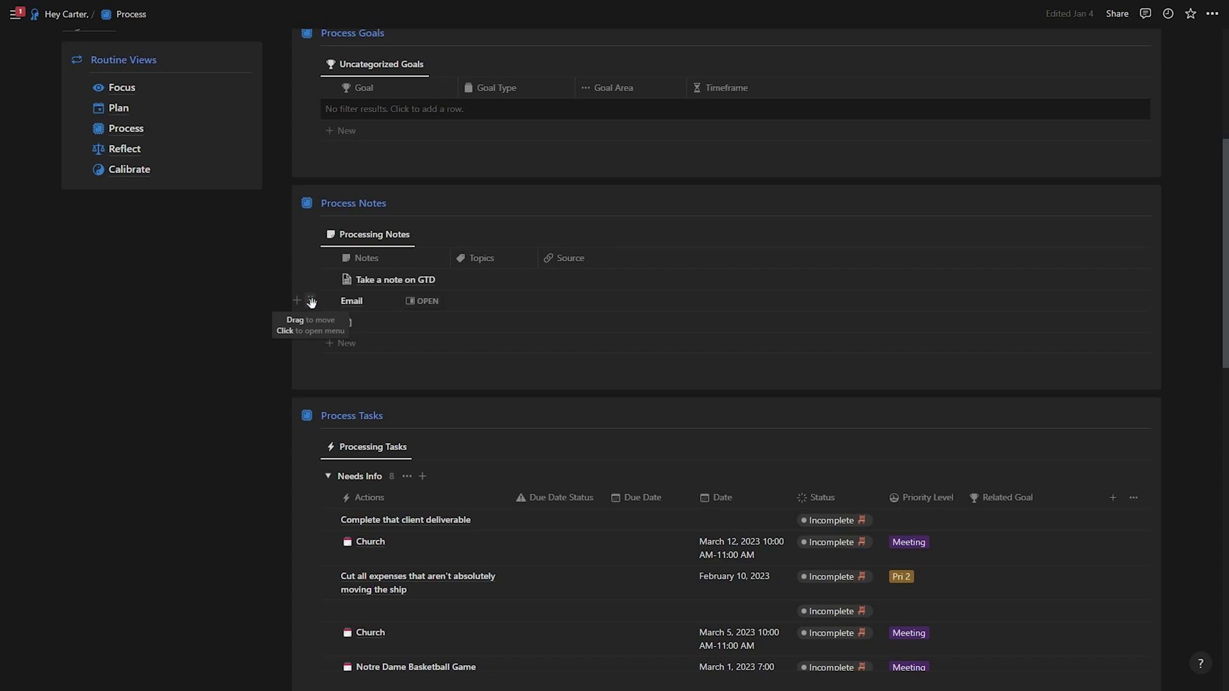
click(312, 301)
click(217, 243)
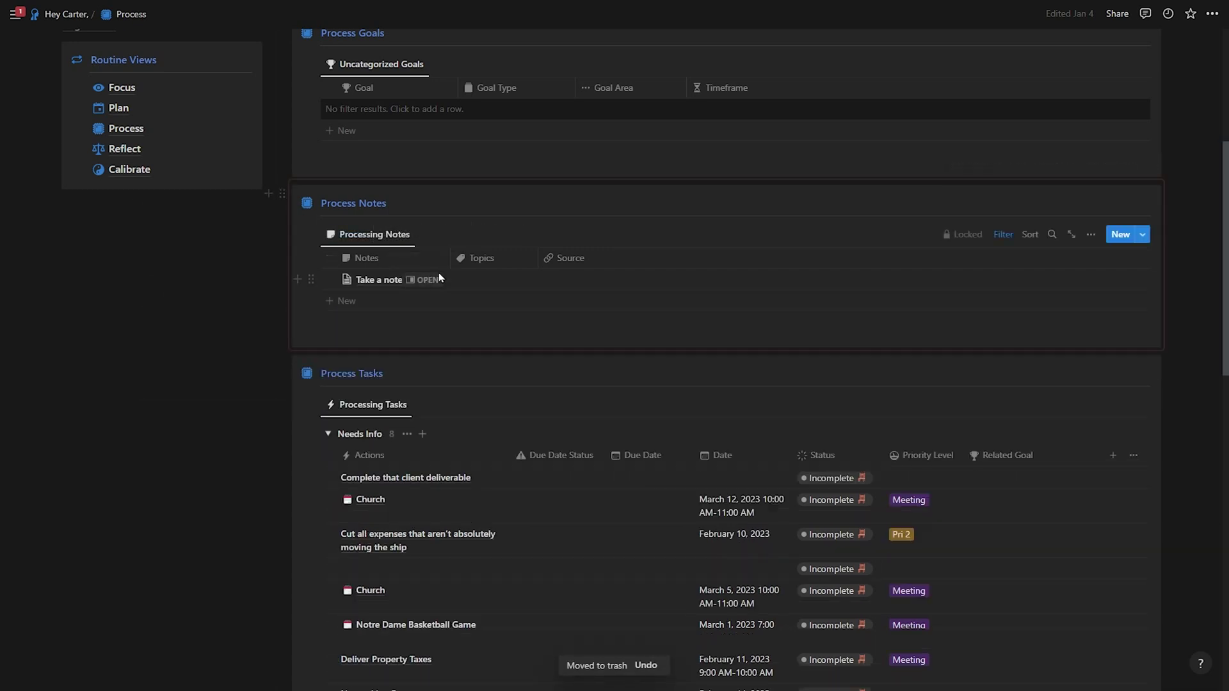
Replace the GTD note's six bullets with an AI 'Make longer' plain paragraph.
click(424, 280)
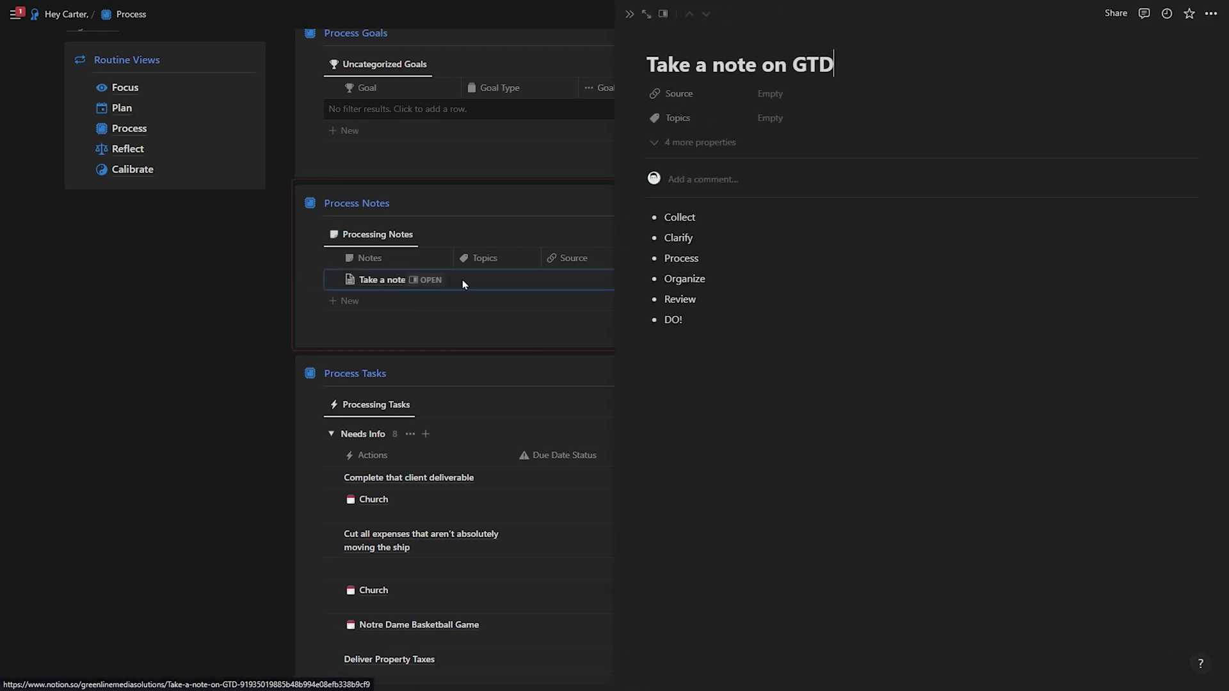
key(ctrl+a)
click(702, 307)
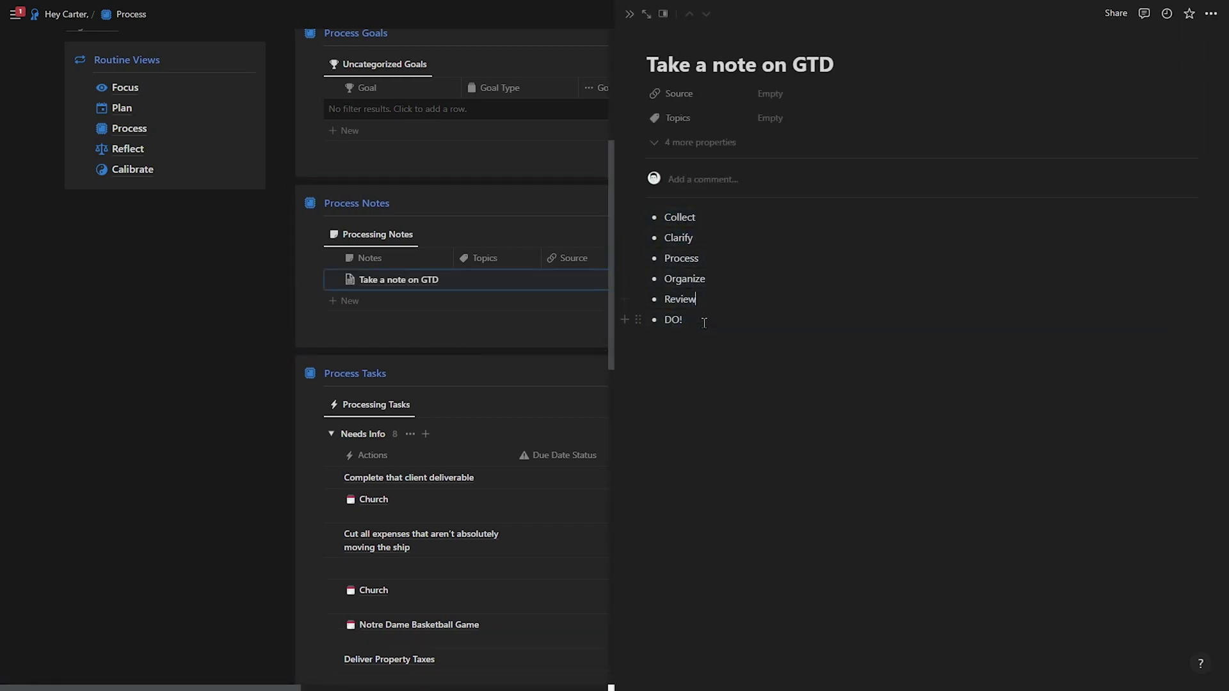
drag(704, 323, 663, 218)
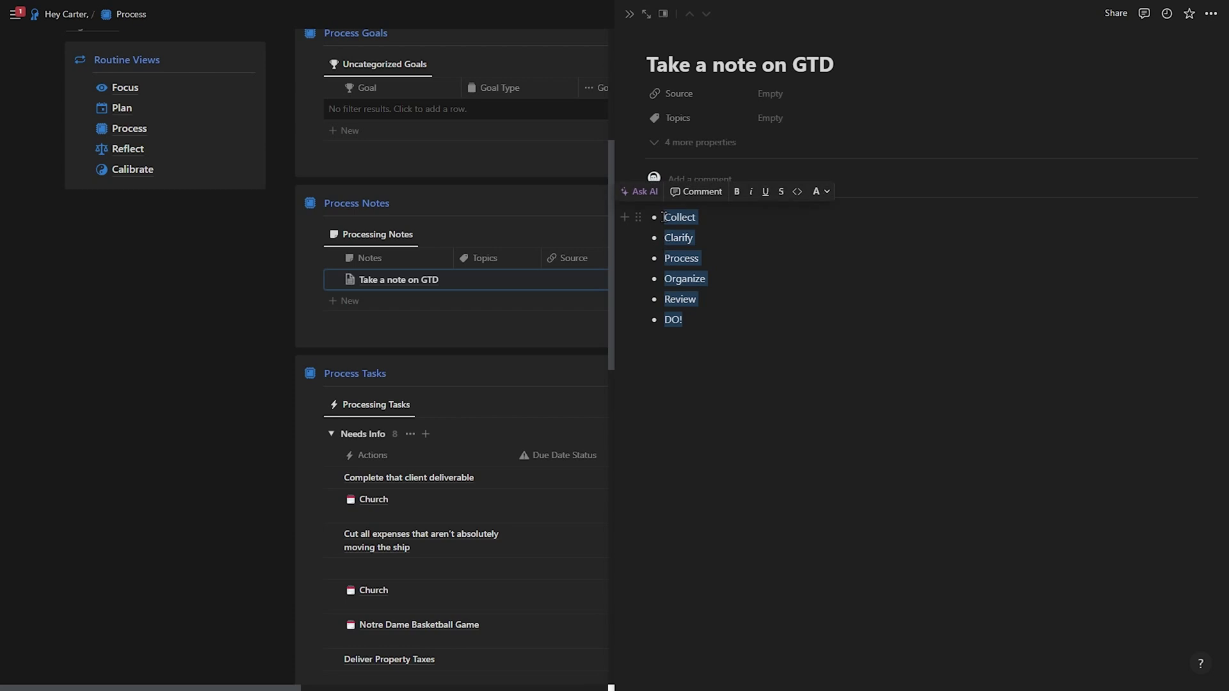
click(639, 192)
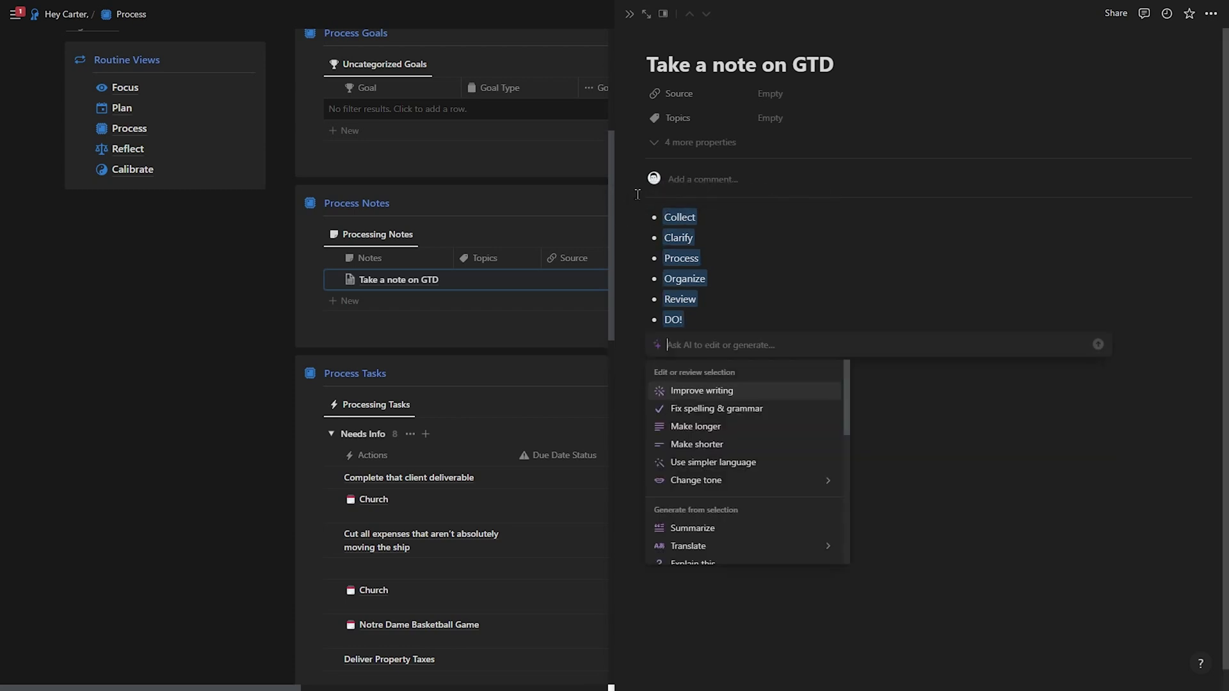
click(726, 427)
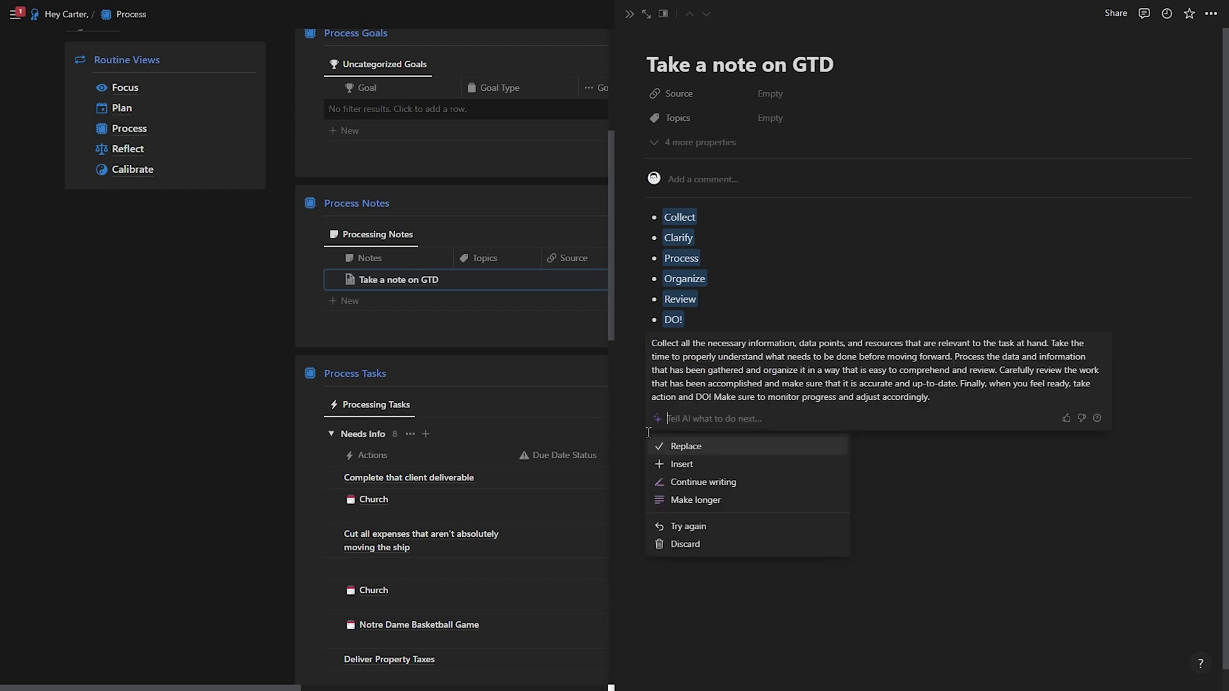
click(697, 454)
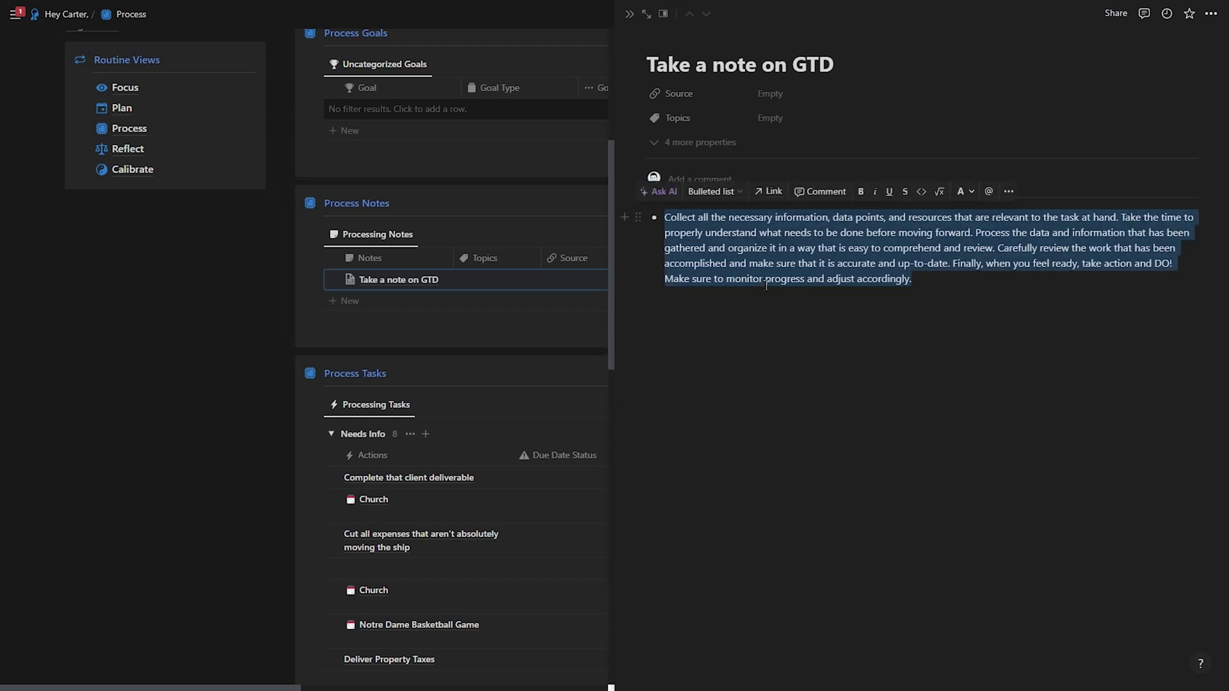
click(666, 218)
key(BackSpace)
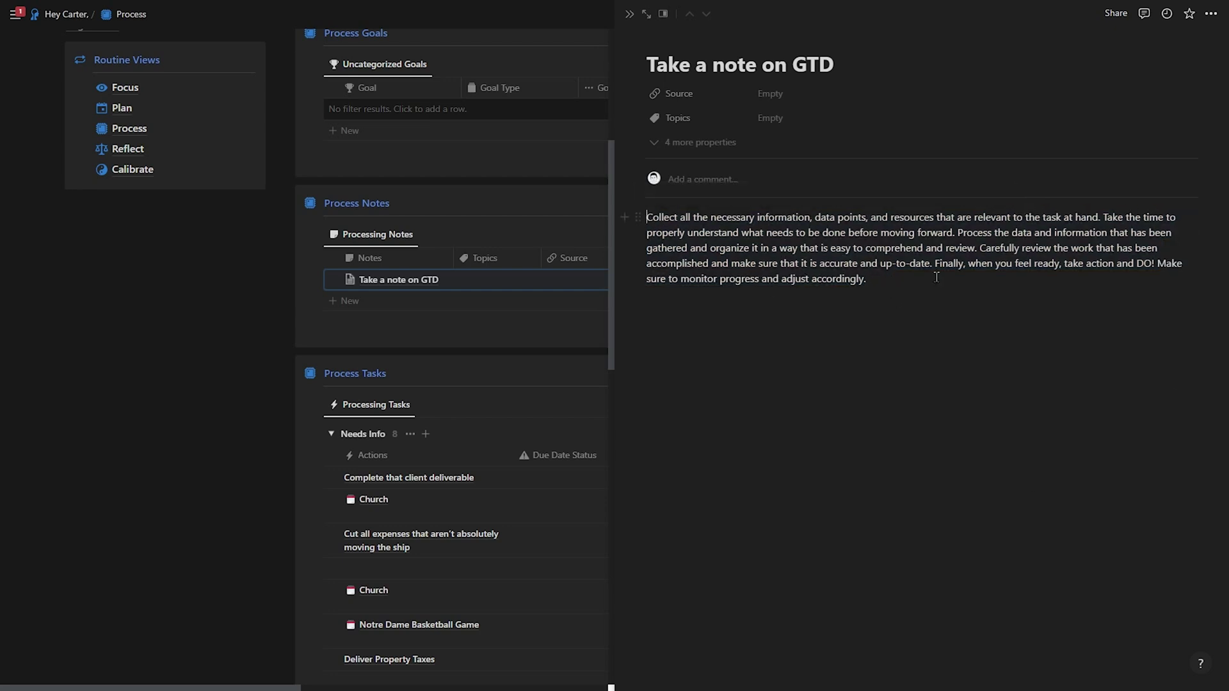
click(629, 18)
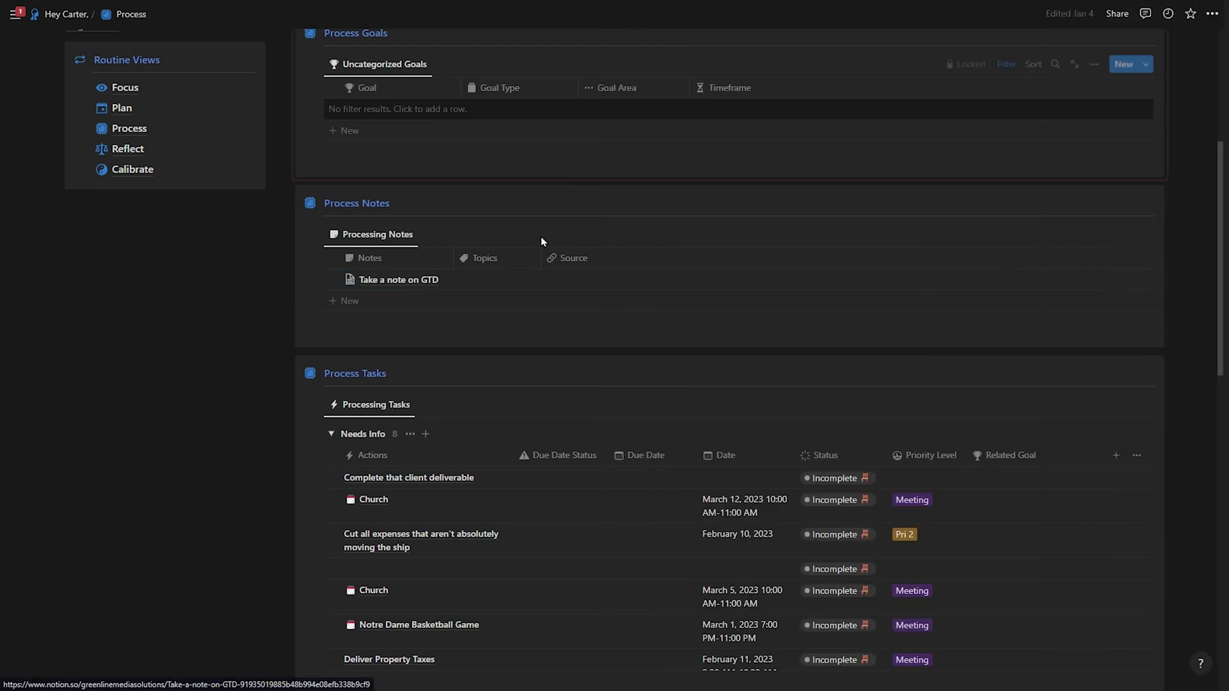
Tag the 'Take a note on GTD' note with the Self Improvement topic.
click(493, 276)
click(494, 275)
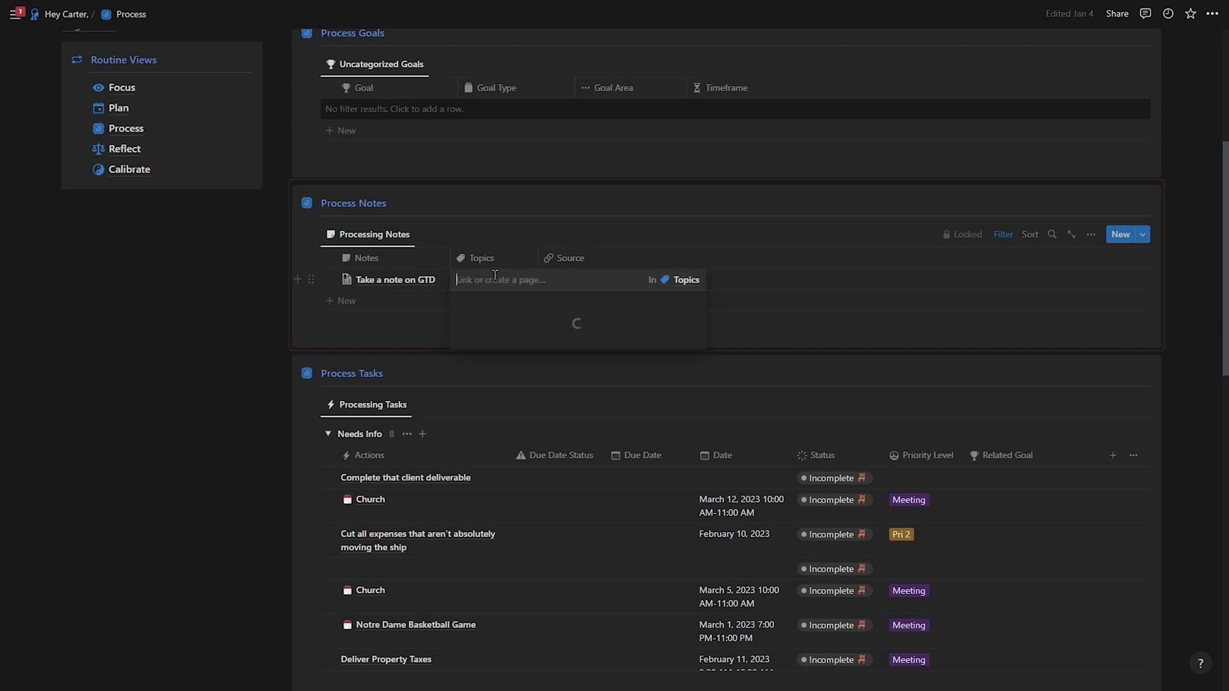
text(Self)
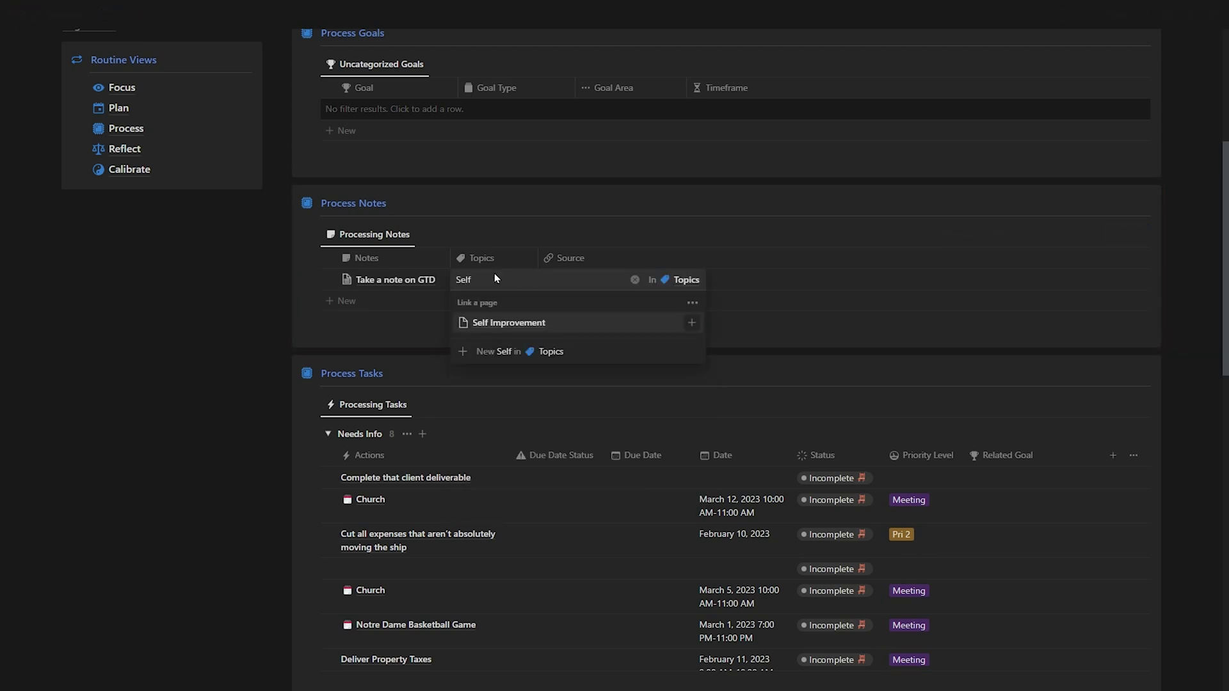
click(519, 322)
click(543, 235)
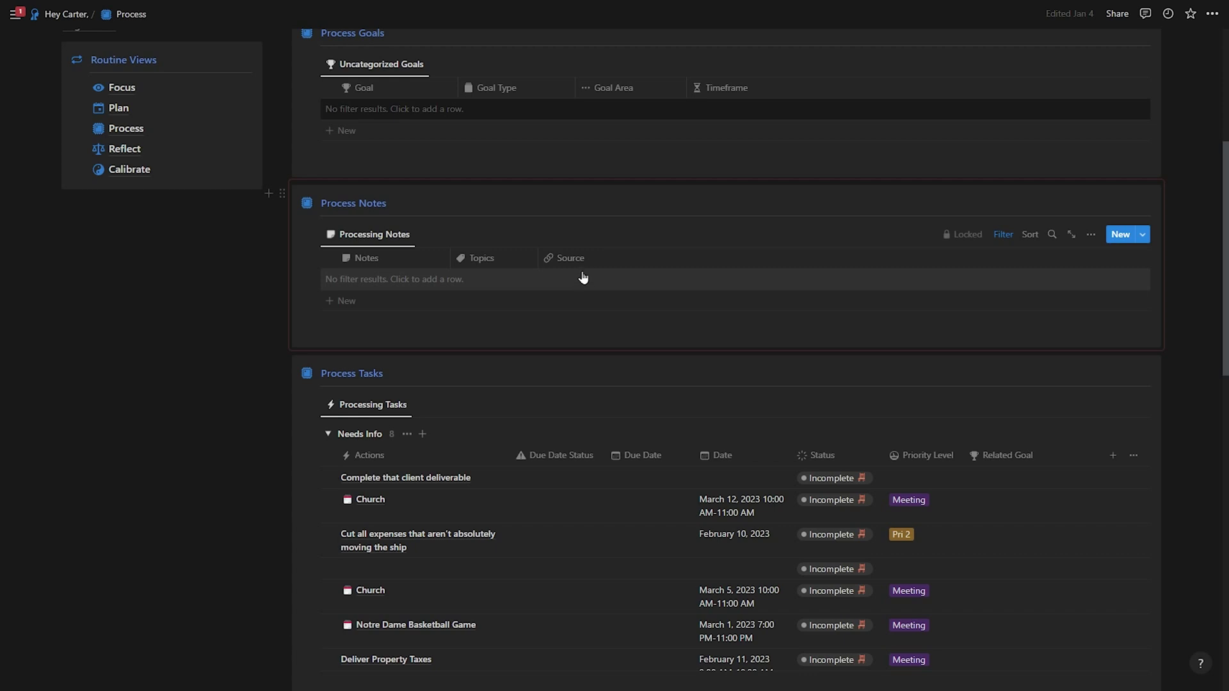
scroll(583, 277, down, 5)
Collapse the Past Due and Reschedule Action groups, leaving only Needs Info expanded.
click(327, 114)
click(327, 146)
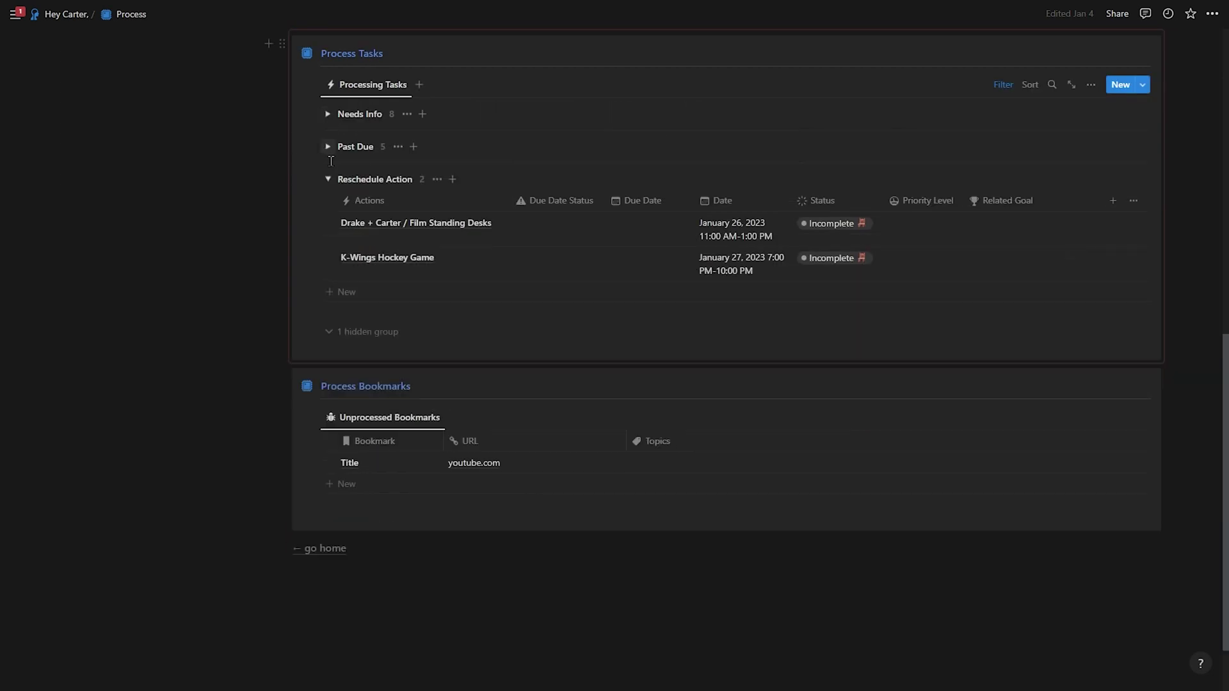
click(327, 179)
scroll(358, 301, up, 1)
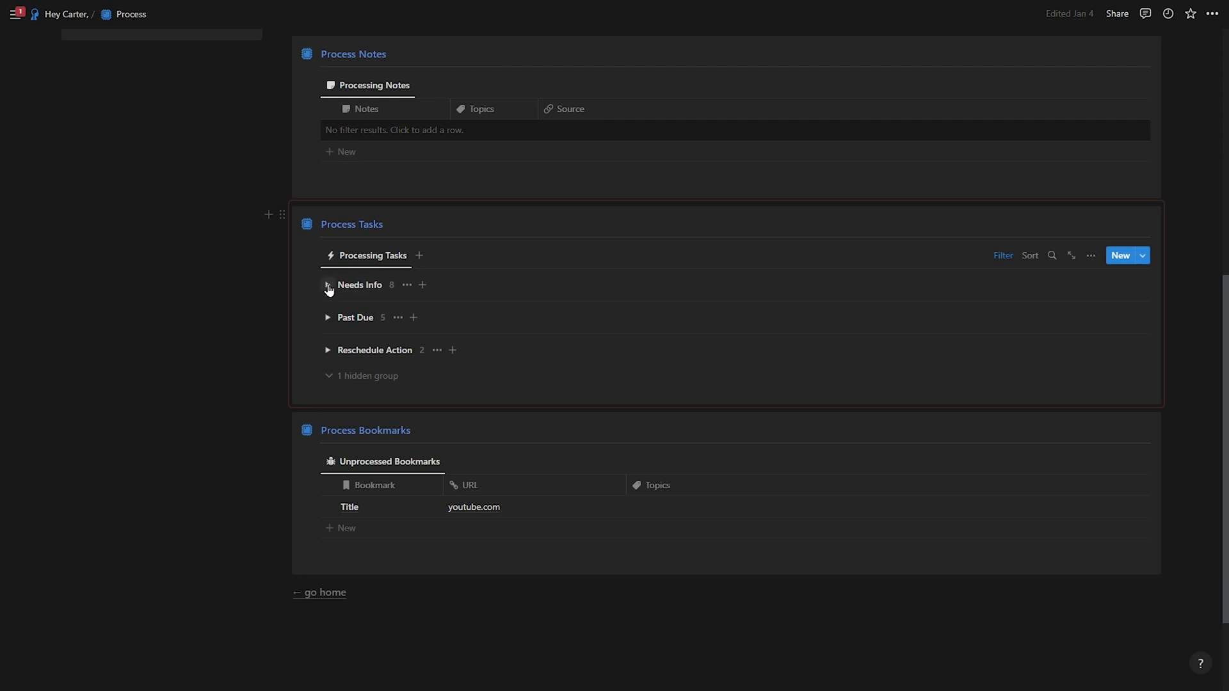
click(327, 285)
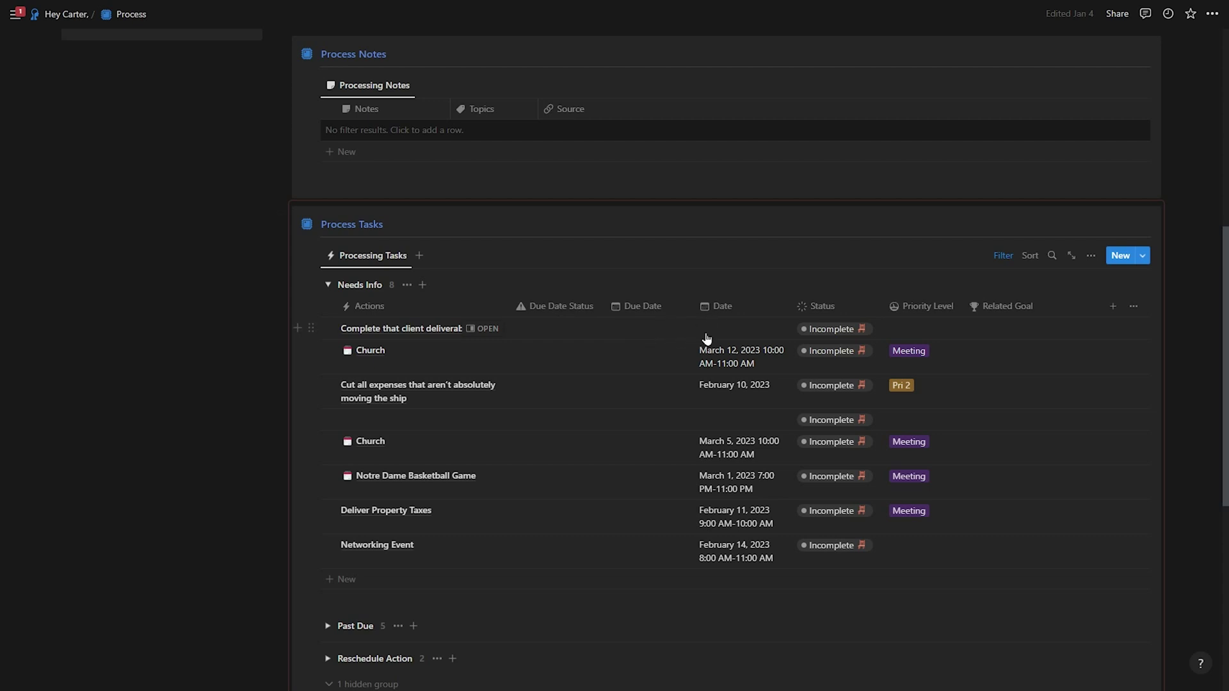
Set the client deliverable task's Due Date and Date to February 10, 2023.
click(660, 334)
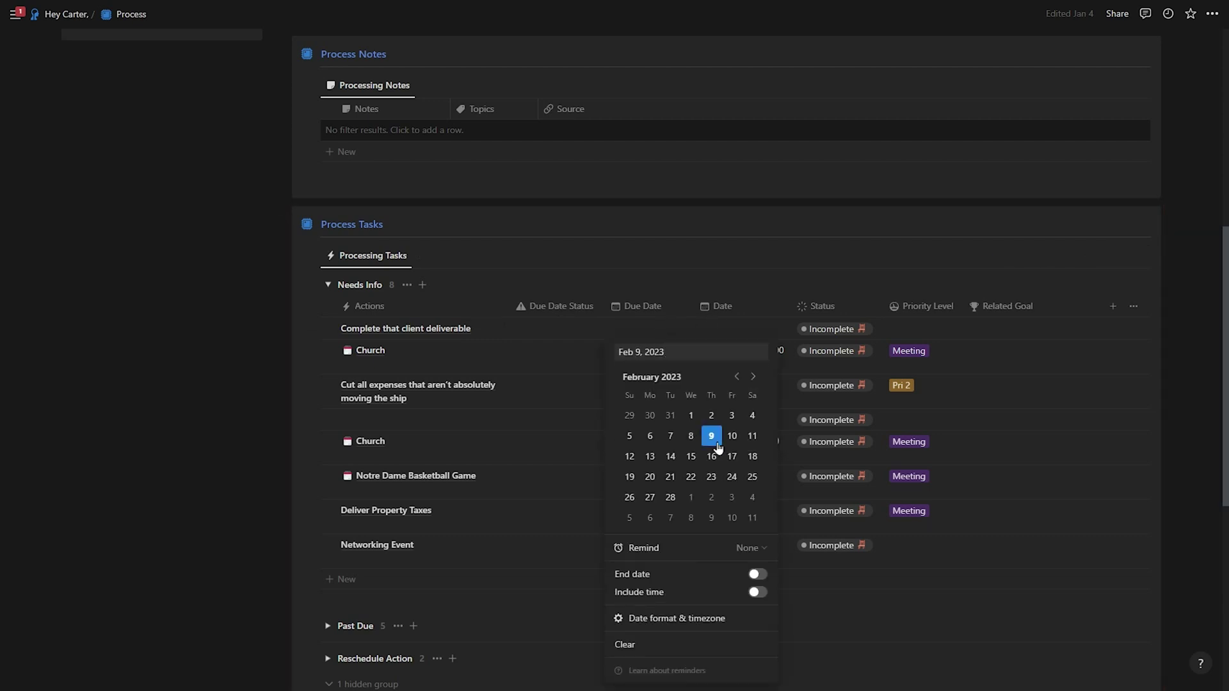
click(733, 441)
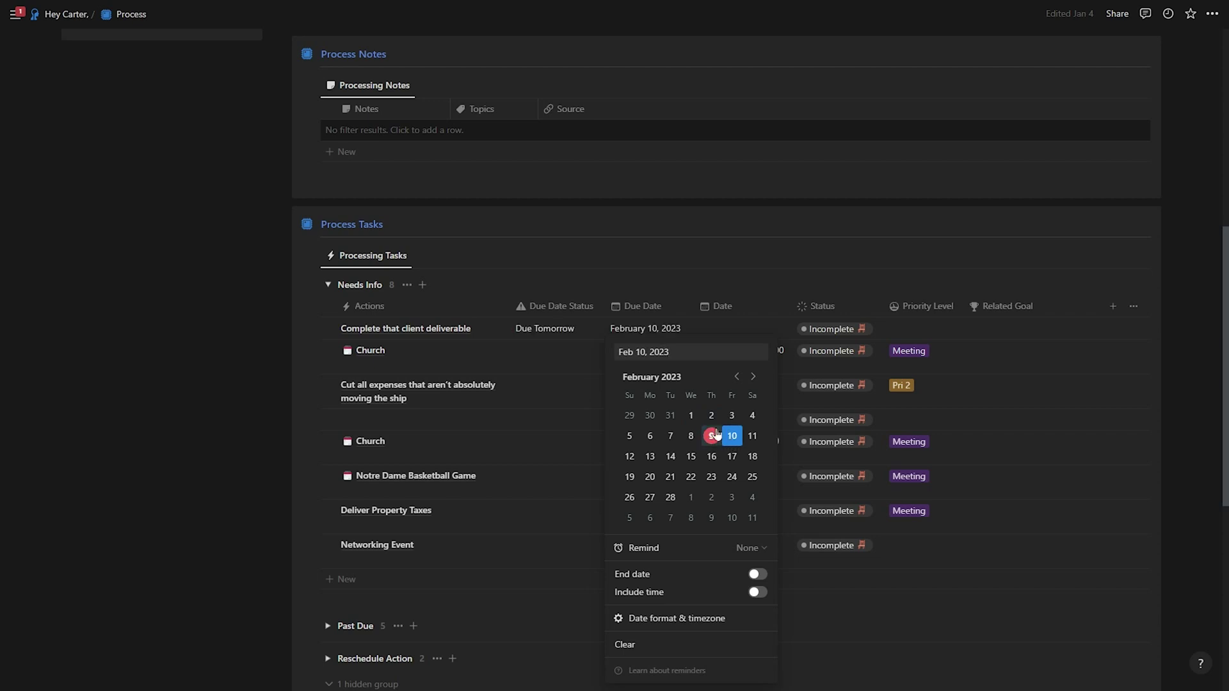
click(733, 326)
click(819, 440)
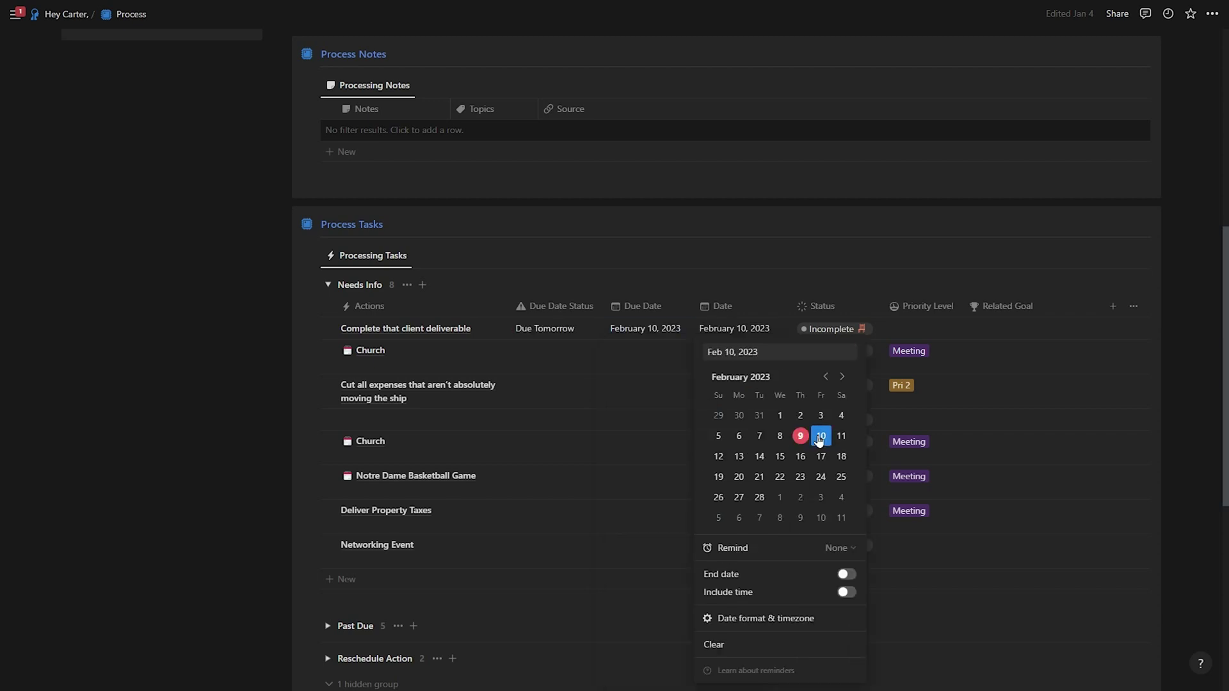
click(922, 327)
Give the task Pri 2 priority and link it to the Complete Client Deliverables goal.
click(921, 328)
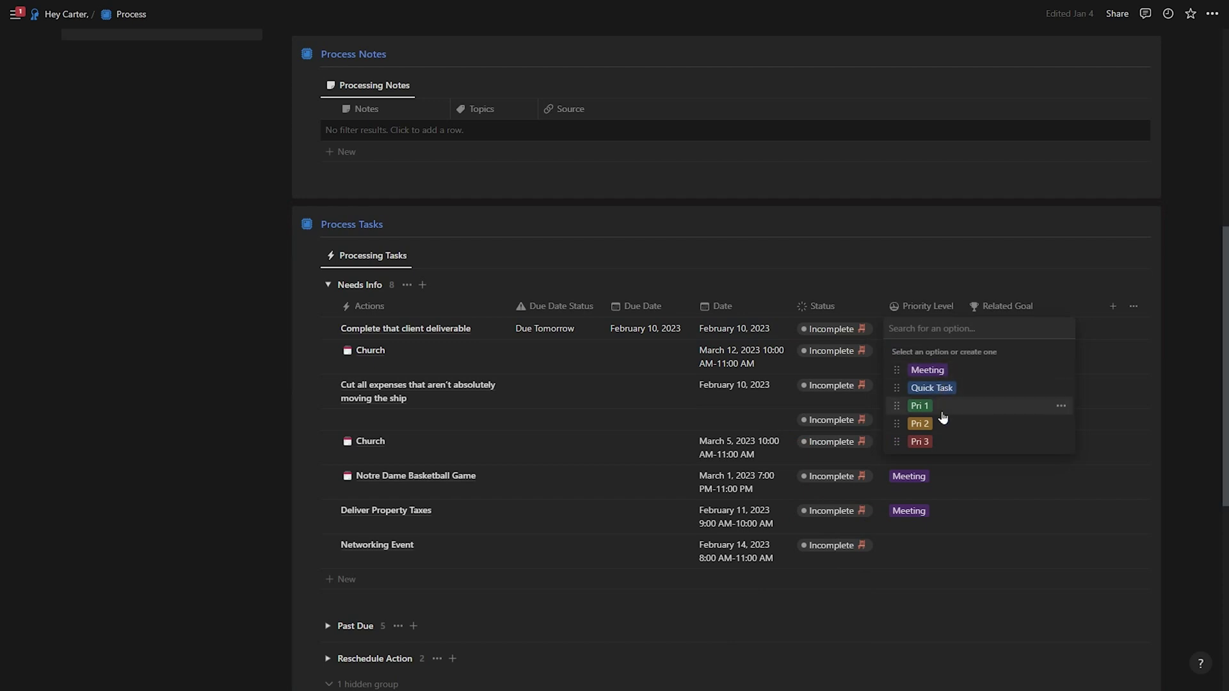
click(920, 424)
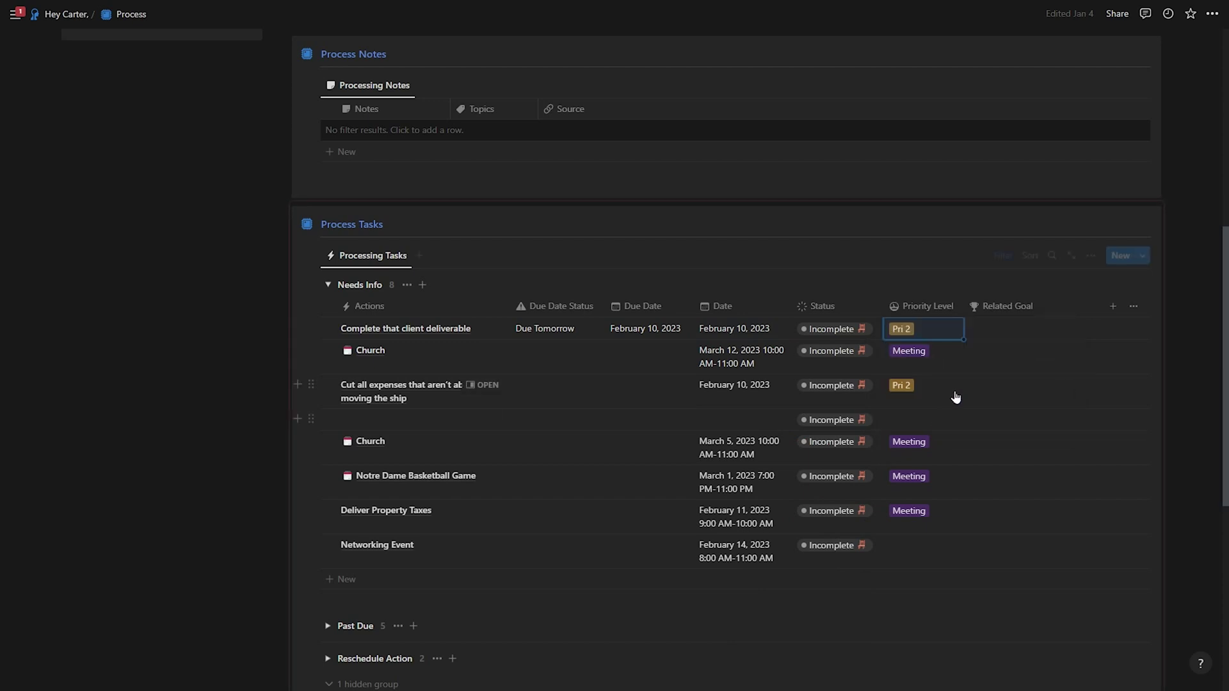
key(Right)
key(Return)
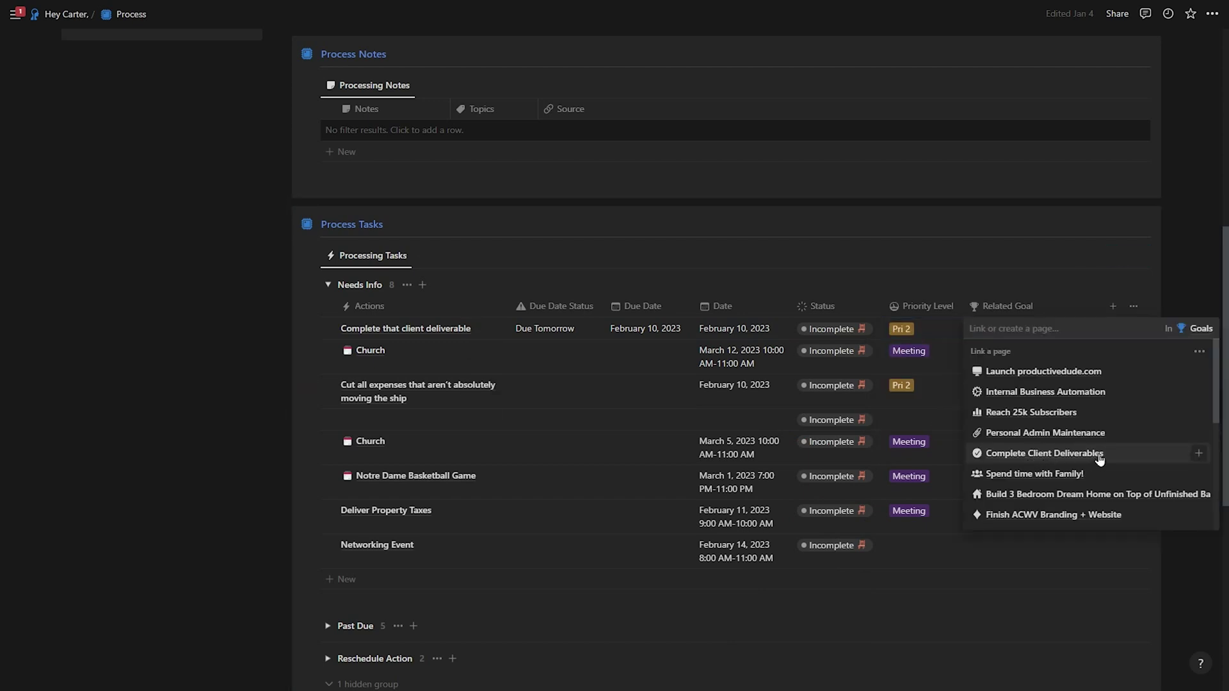
click(1100, 456)
click(839, 284)
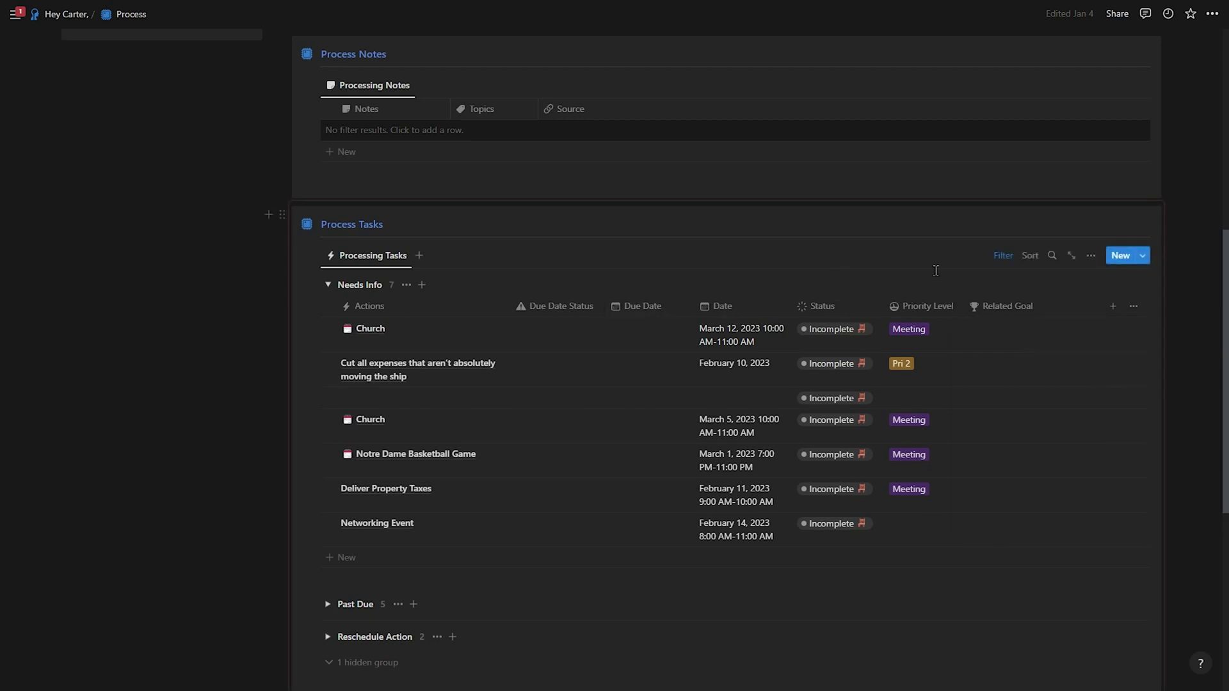
Set the first Church task's due date to March 12, 2023.
click(657, 330)
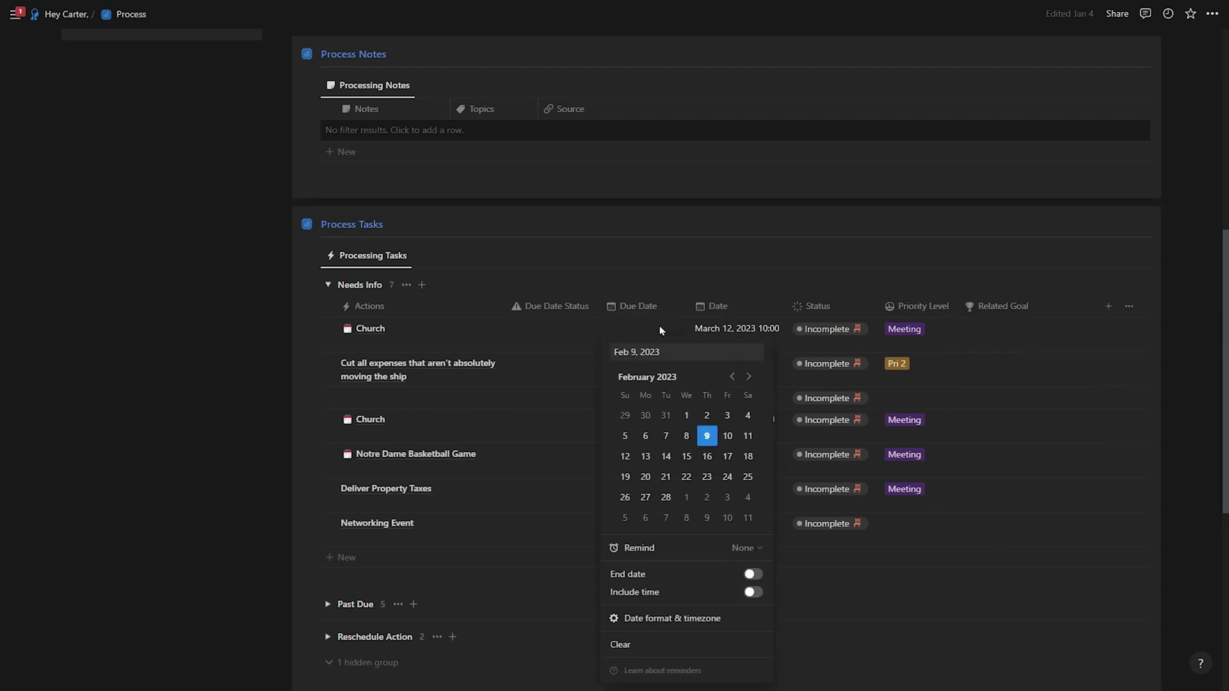
click(749, 376)
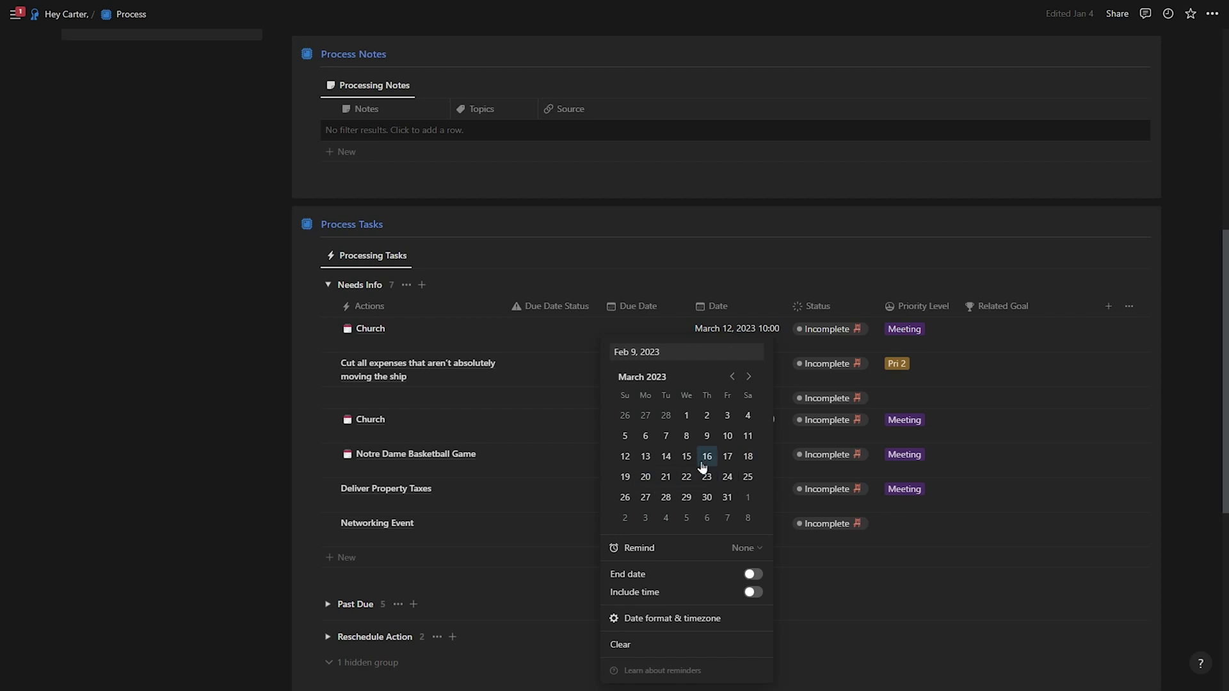
click(625, 456)
Create a new 'spirituality' goal and link it to the Church task.
click(1007, 331)
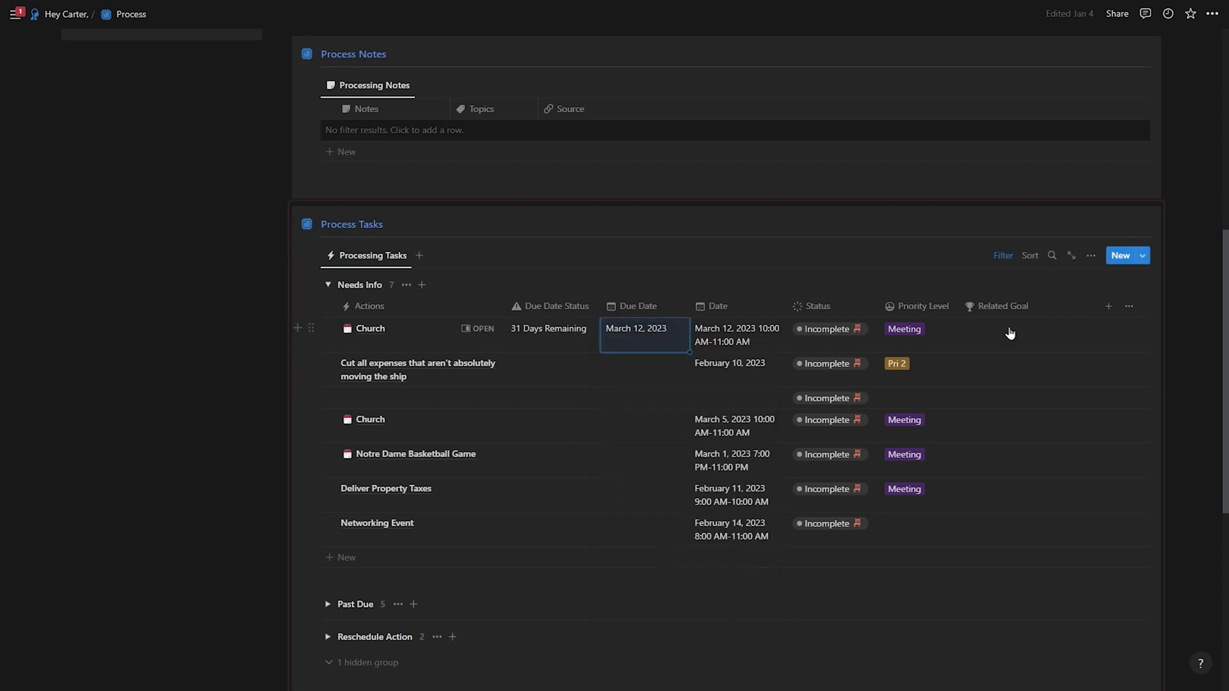
click(1010, 328)
text(spiri)
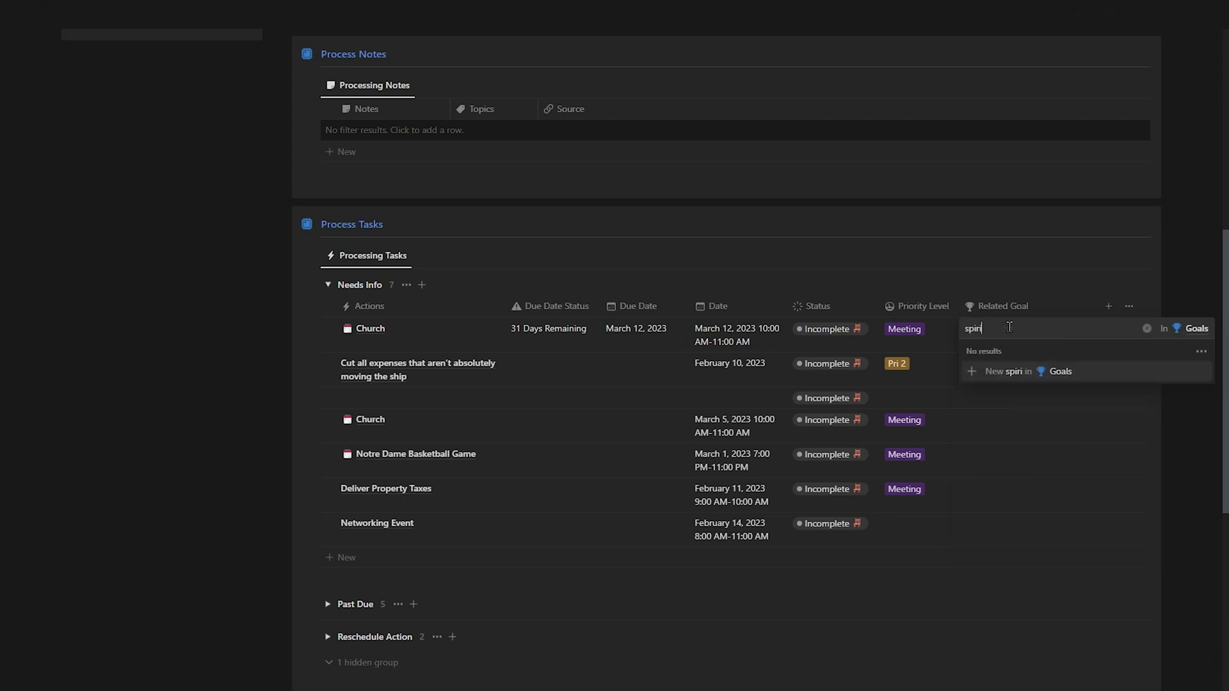
text(tuality)
click(1022, 371)
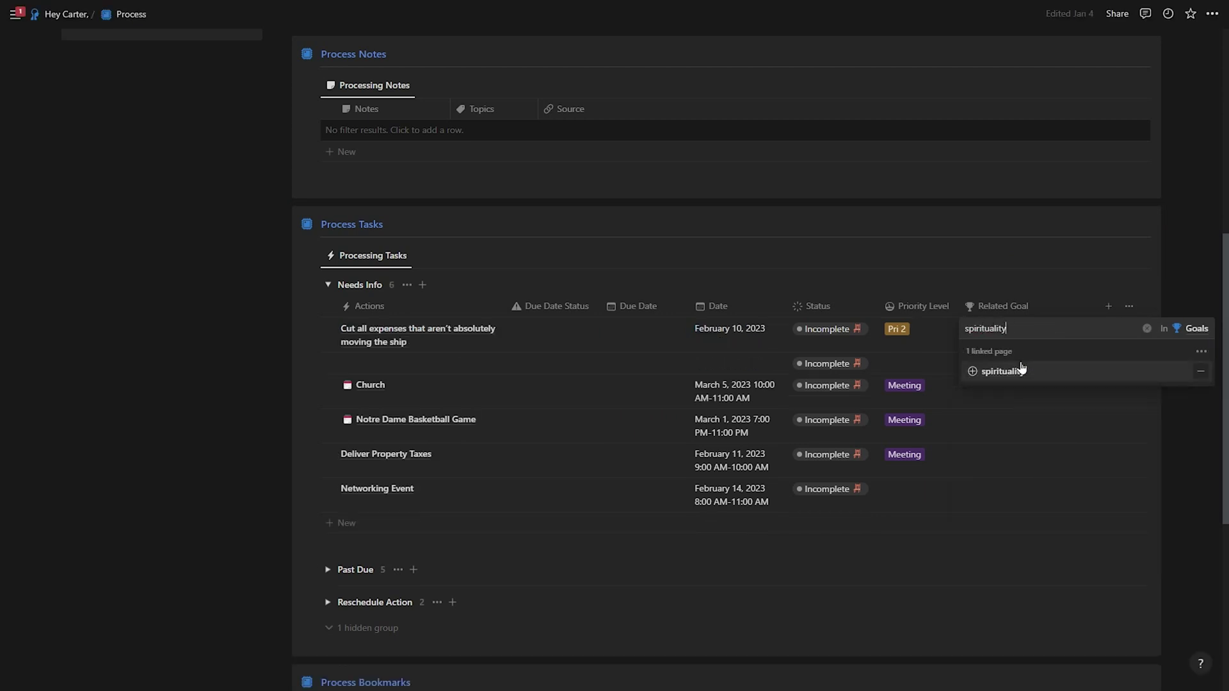
click(874, 275)
Set the other Church task's due date to March 5, 2023 and finish the remaining Needs Info tasks.
scroll(870, 267, up, 4)
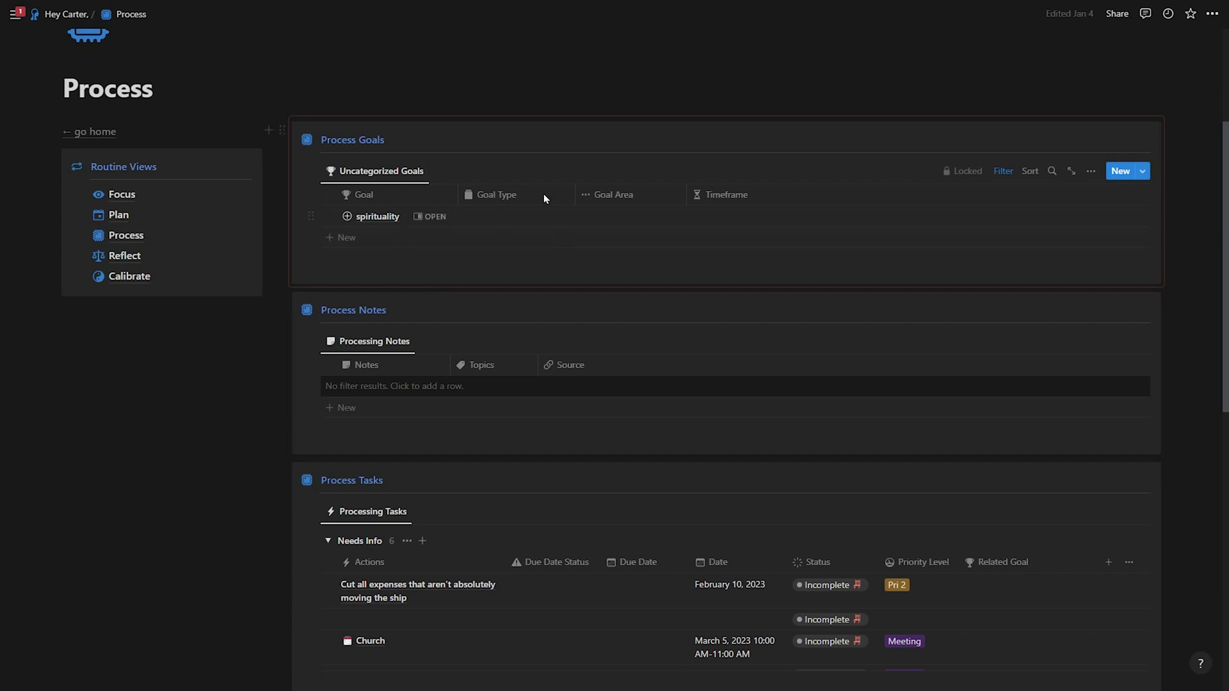
scroll(425, 179, down, 5)
click(619, 333)
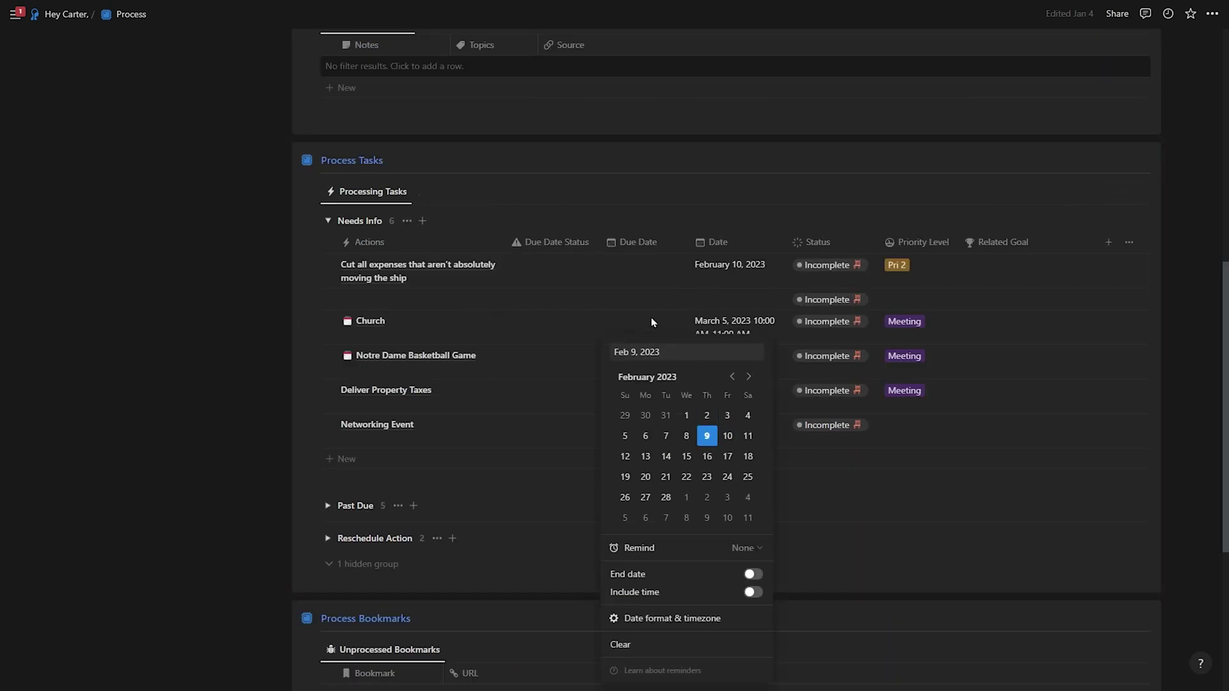
click(749, 376)
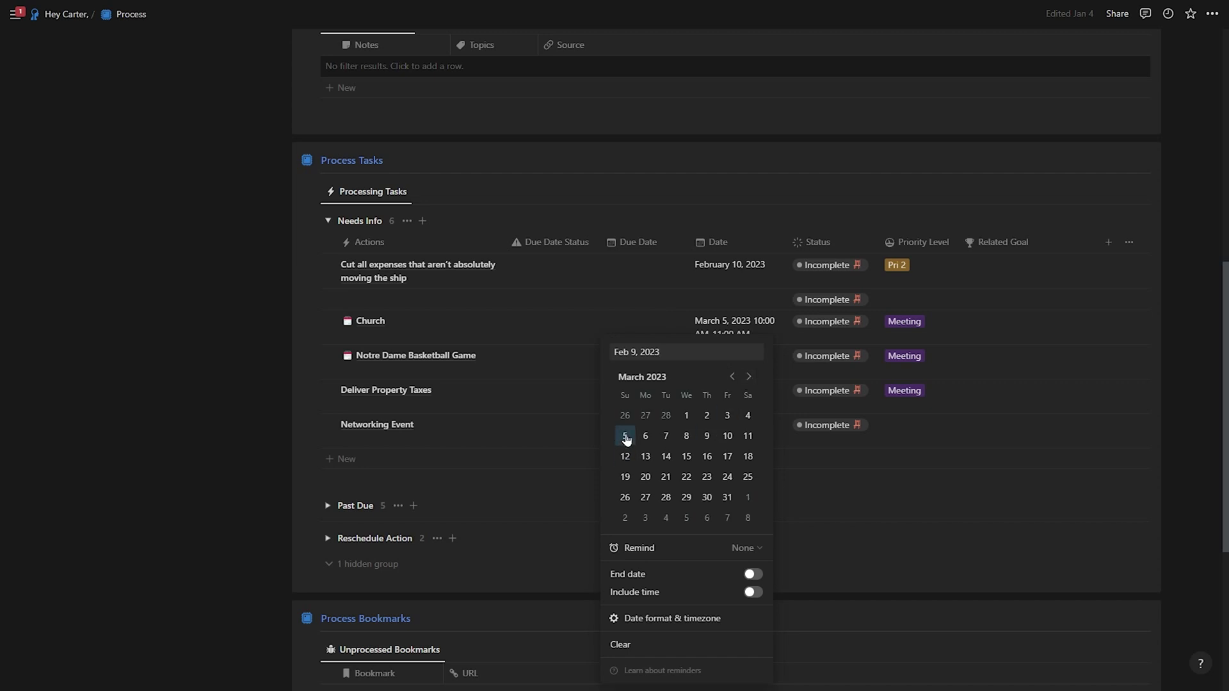
click(626, 436)
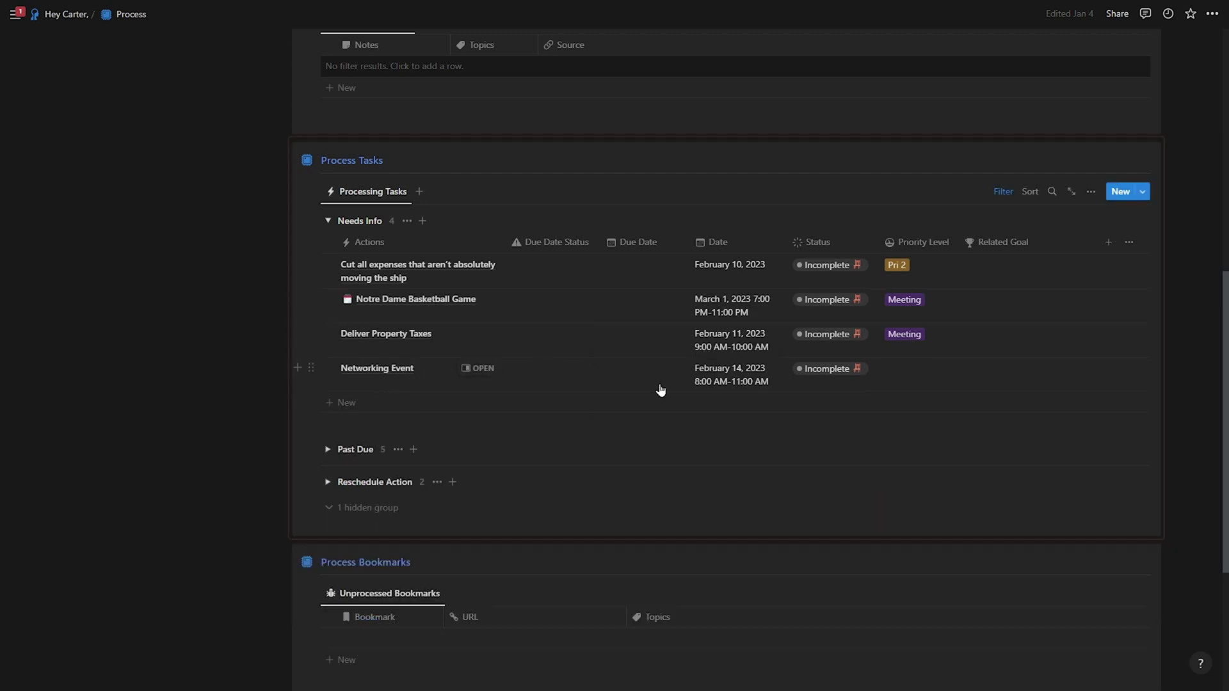
click(824, 371)
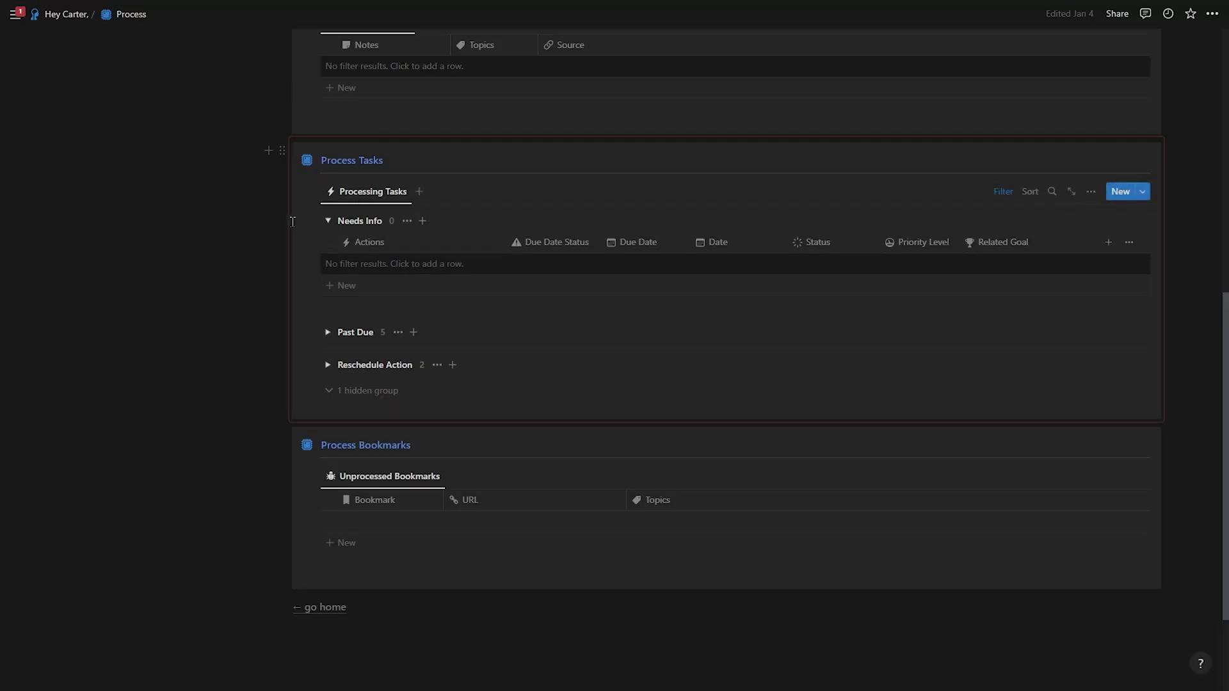
click(327, 220)
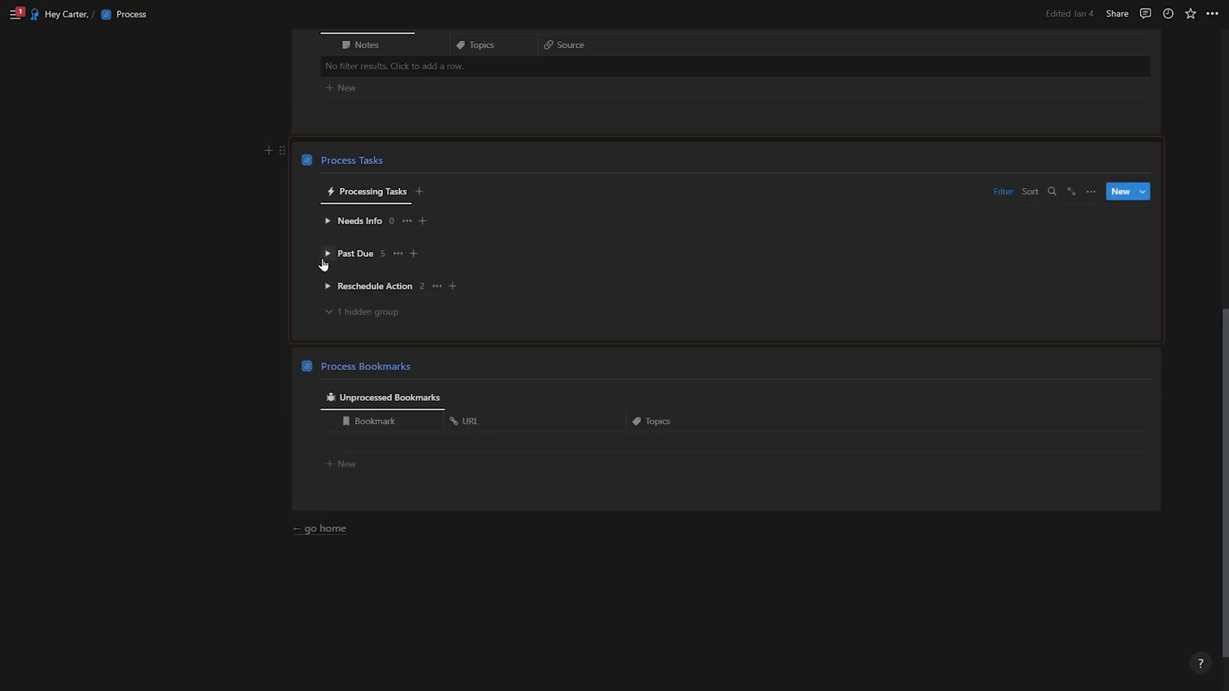
In the Past Due group, set the Plan and Film task to an in-progress status.
click(327, 255)
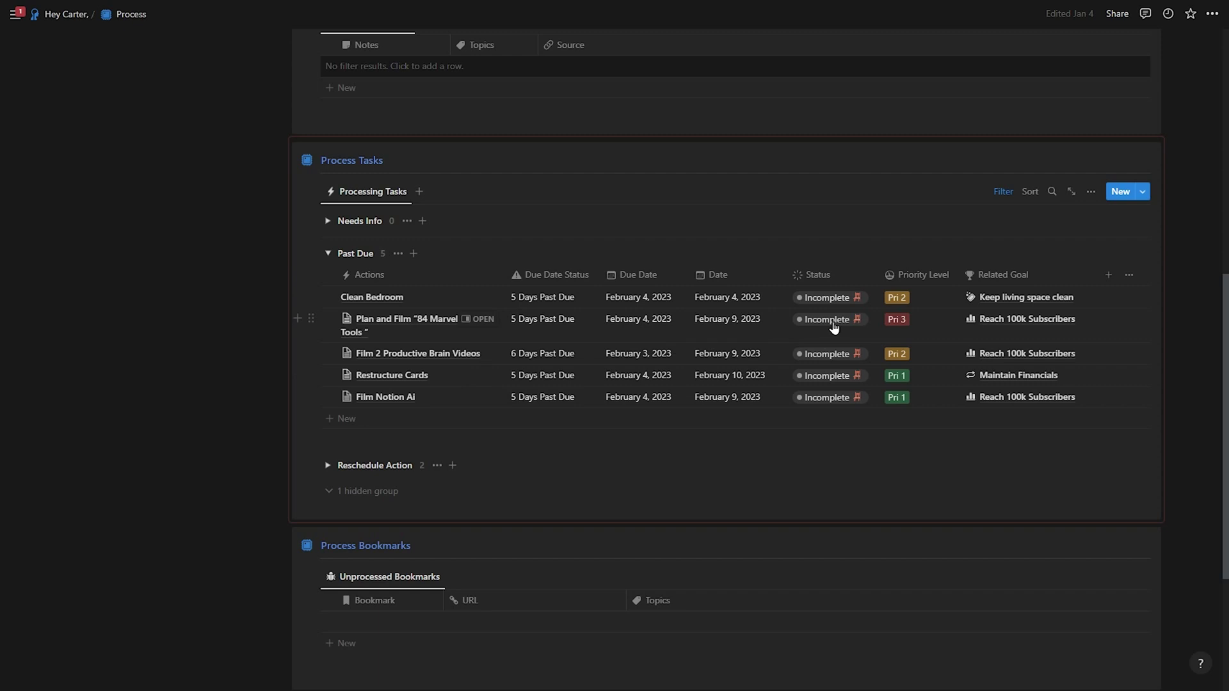
click(834, 327)
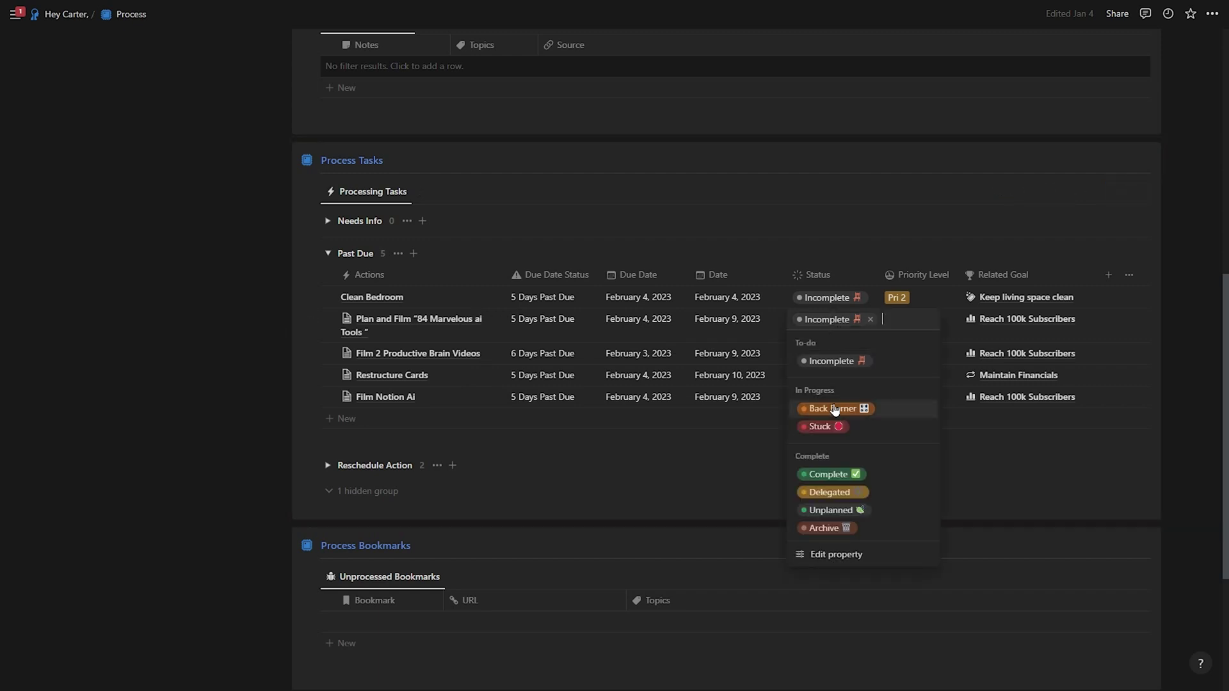
click(834, 408)
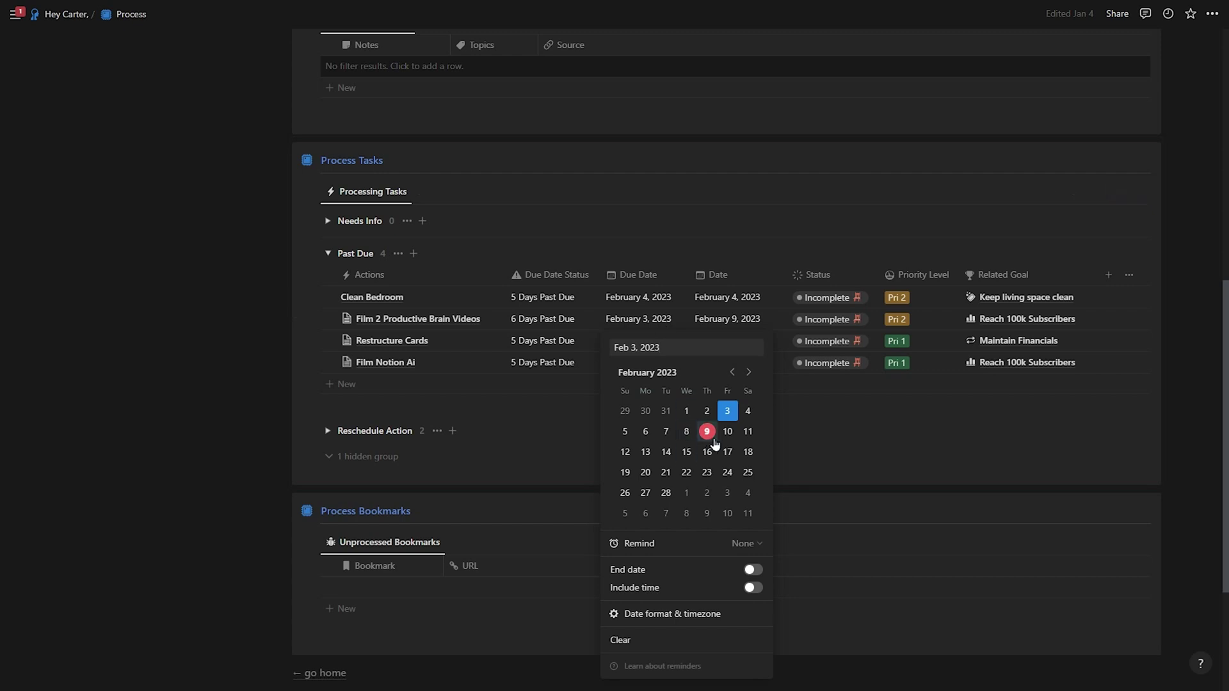
Reschedule Film 2 Productive Brain Videos, Clean Bedroom and Restructure Cards to February 10, 2023.
click(731, 434)
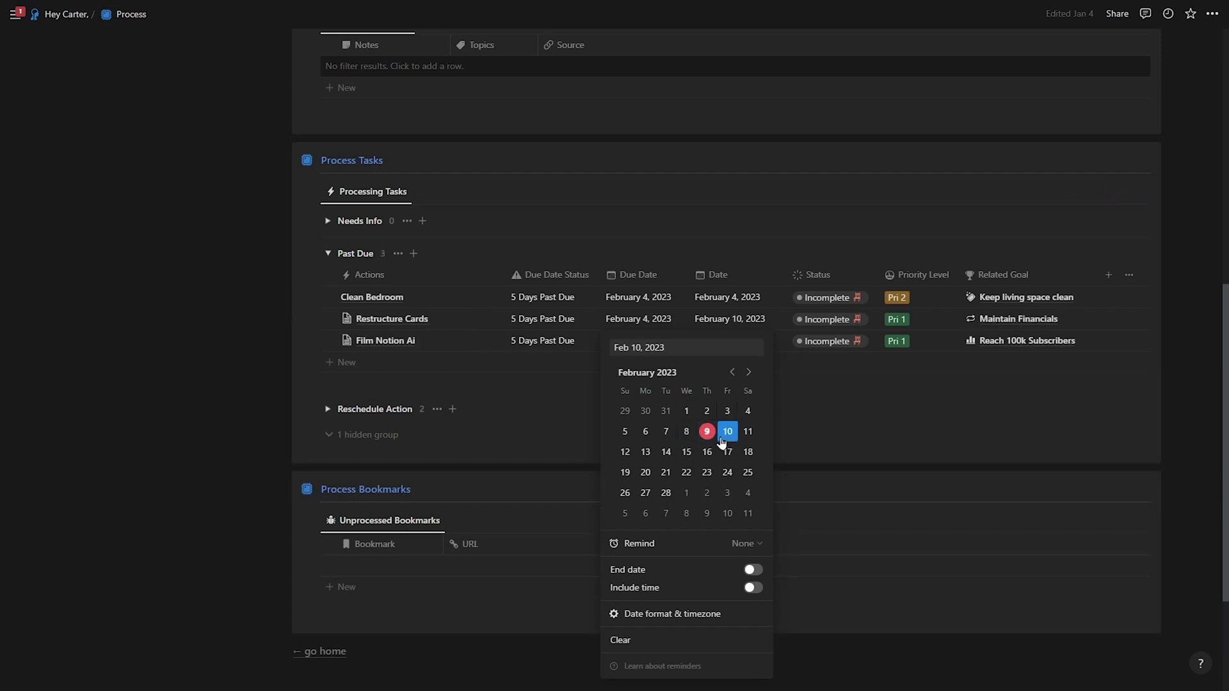
click(637, 319)
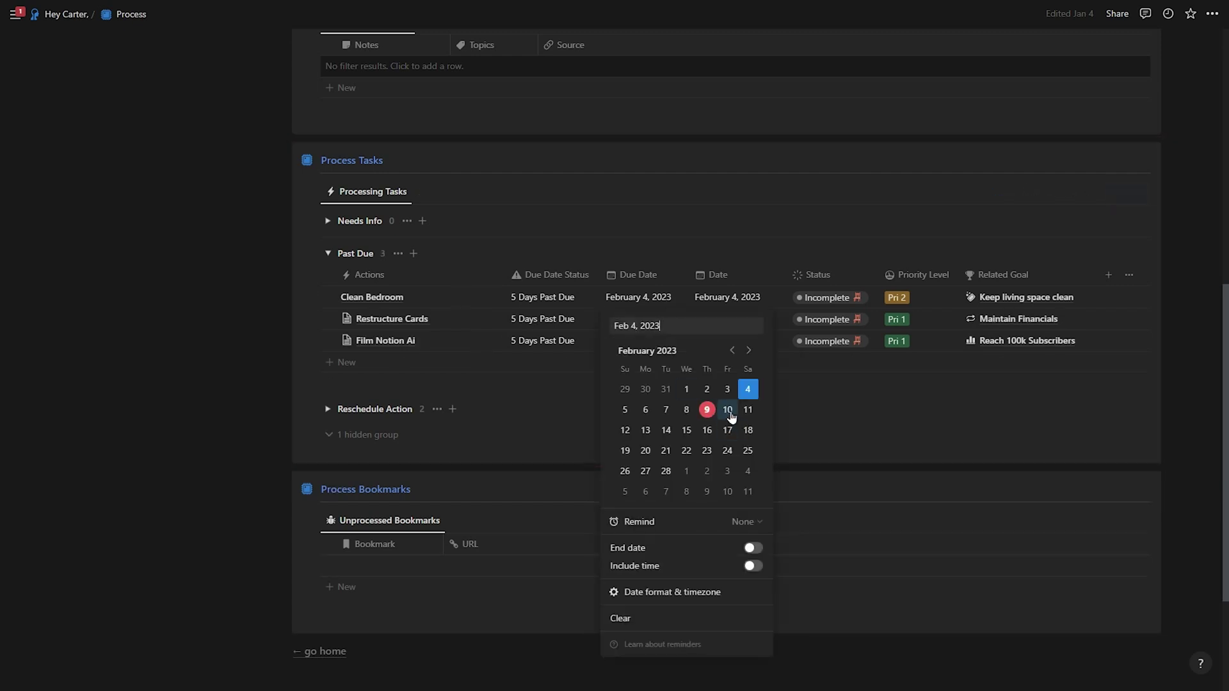
click(727, 409)
click(630, 304)
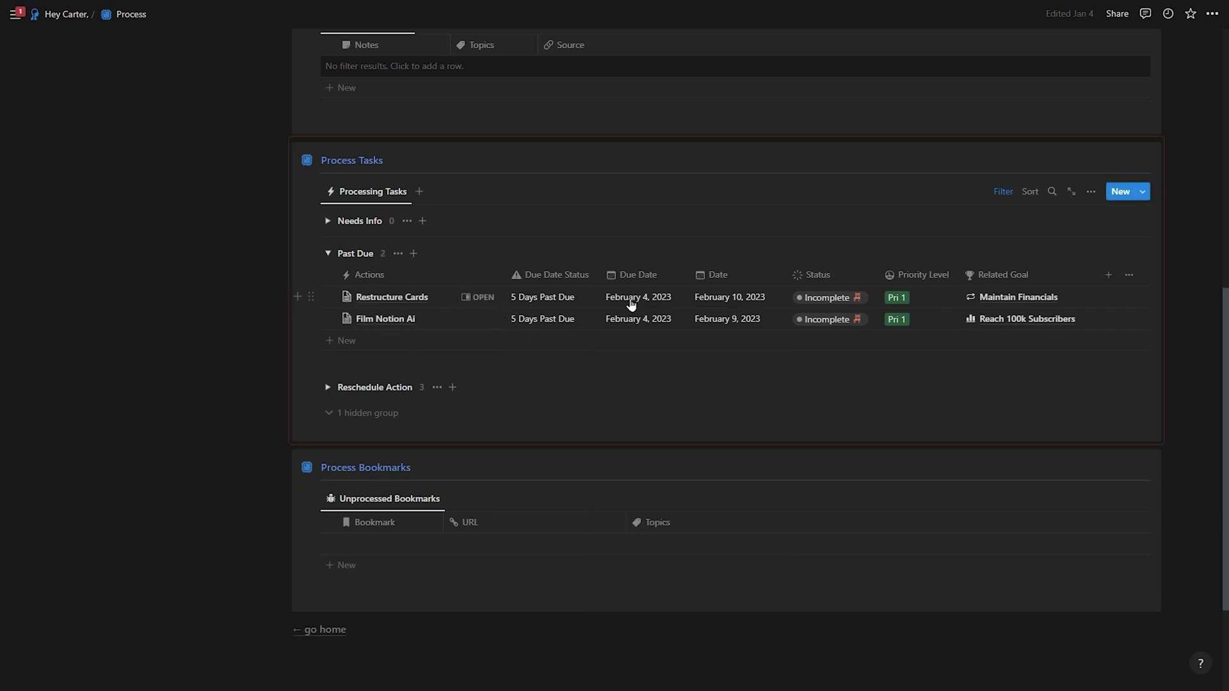
click(651, 303)
click(727, 410)
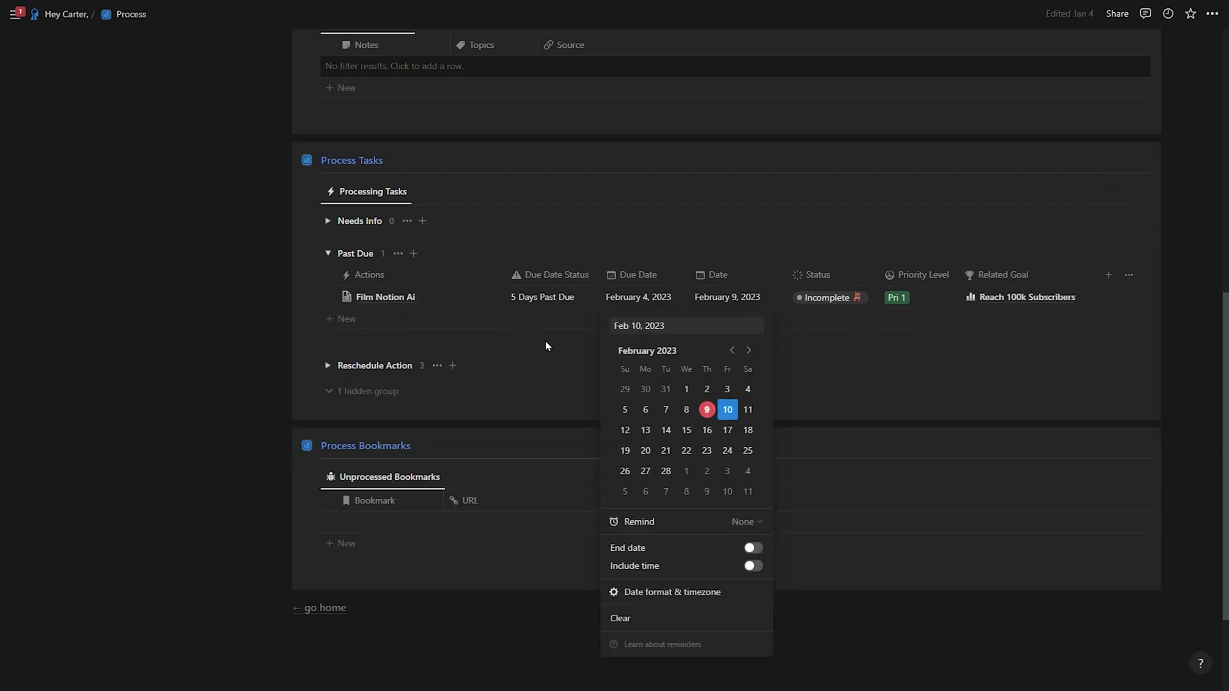
click(644, 301)
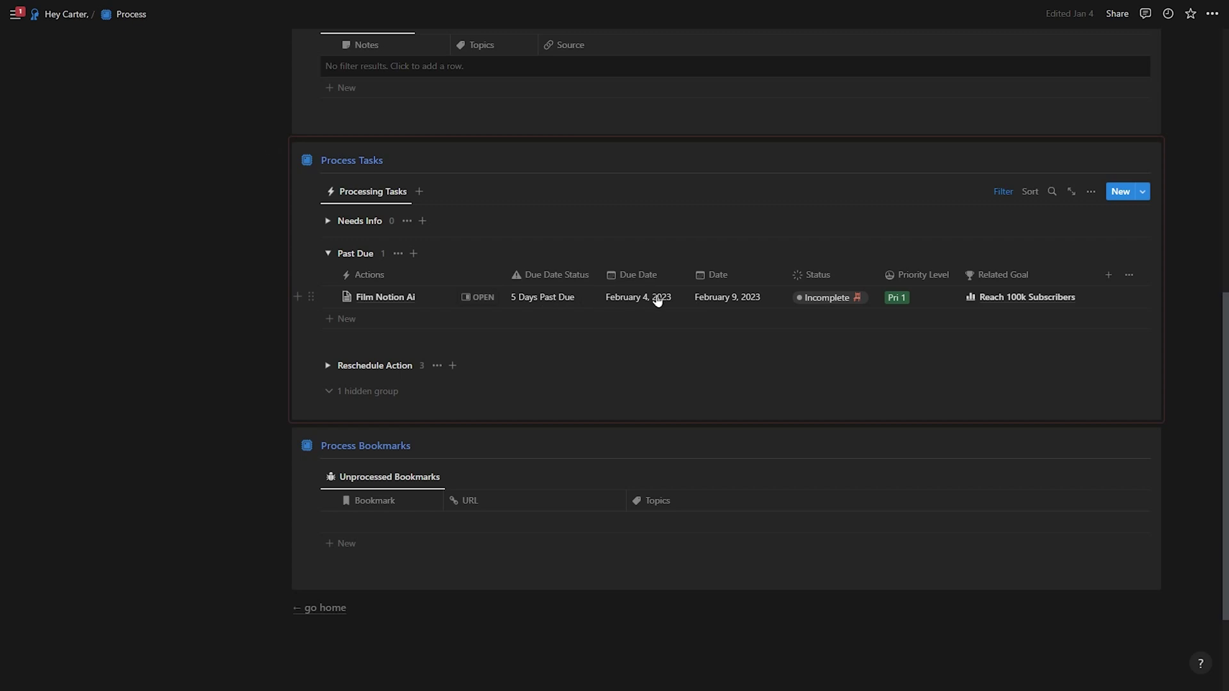
Mark Film Notion Ai as Complete.
click(817, 301)
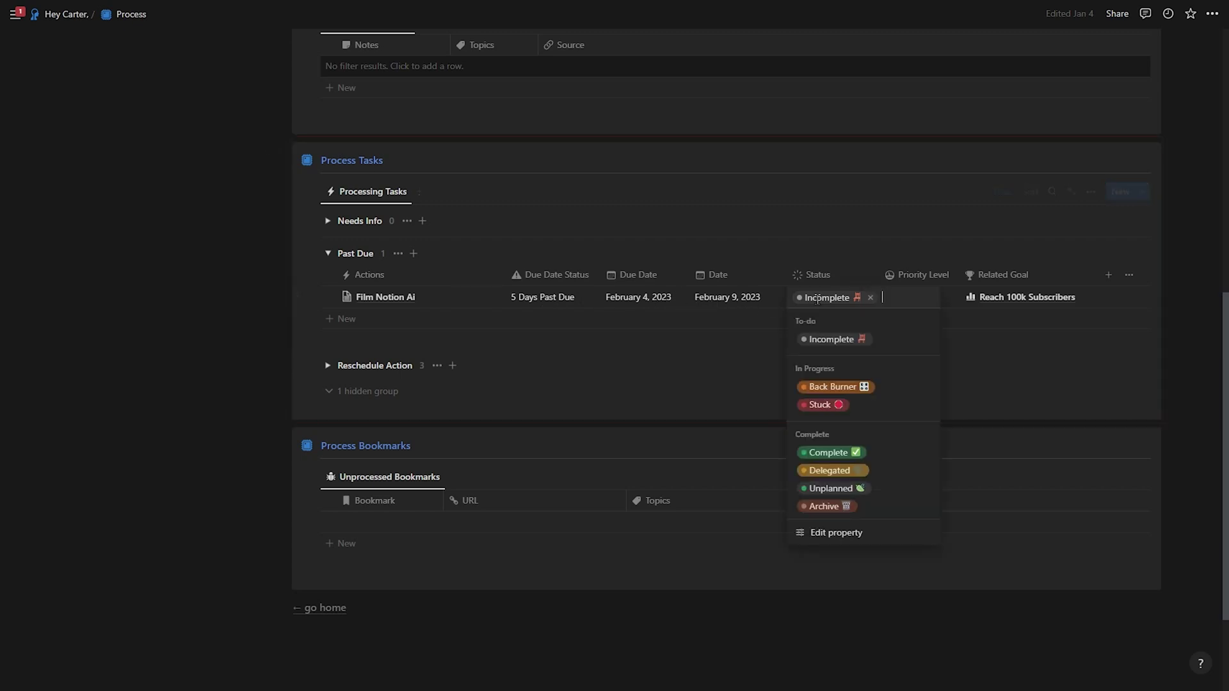
click(859, 453)
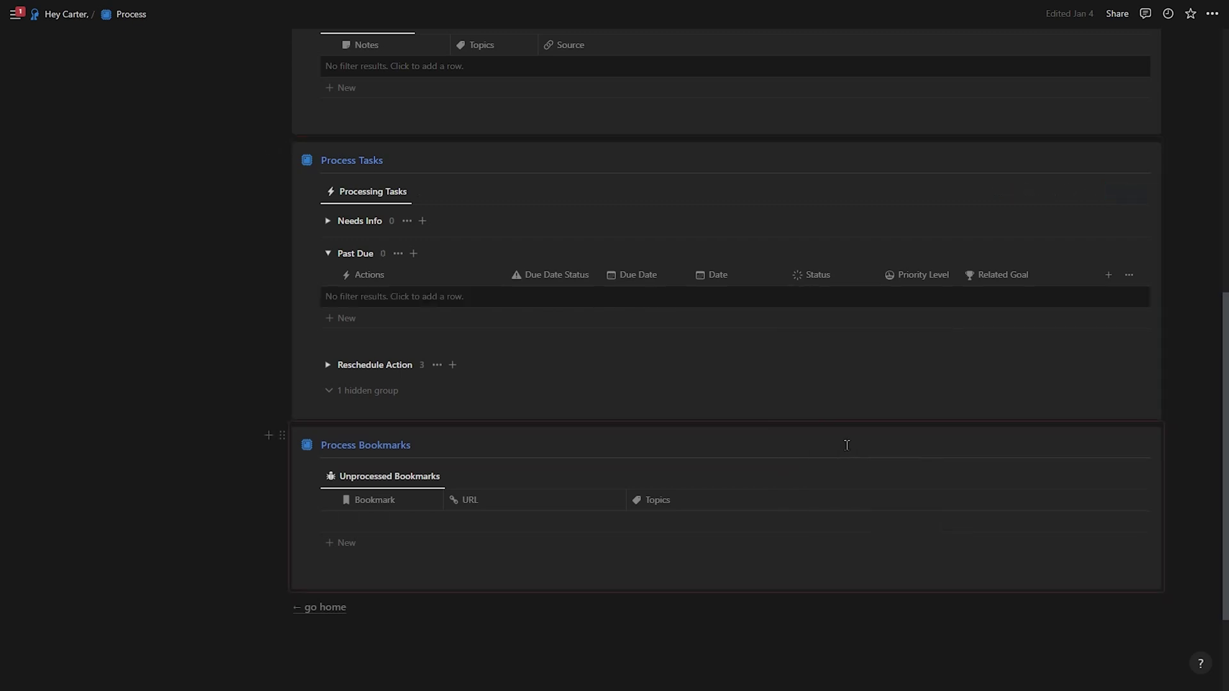
click(328, 366)
Link Reach 100k Subscribers to the standing-desks task and Spend time with Family! to K-Wings Hockey Game.
scroll(502, 276, down, 2)
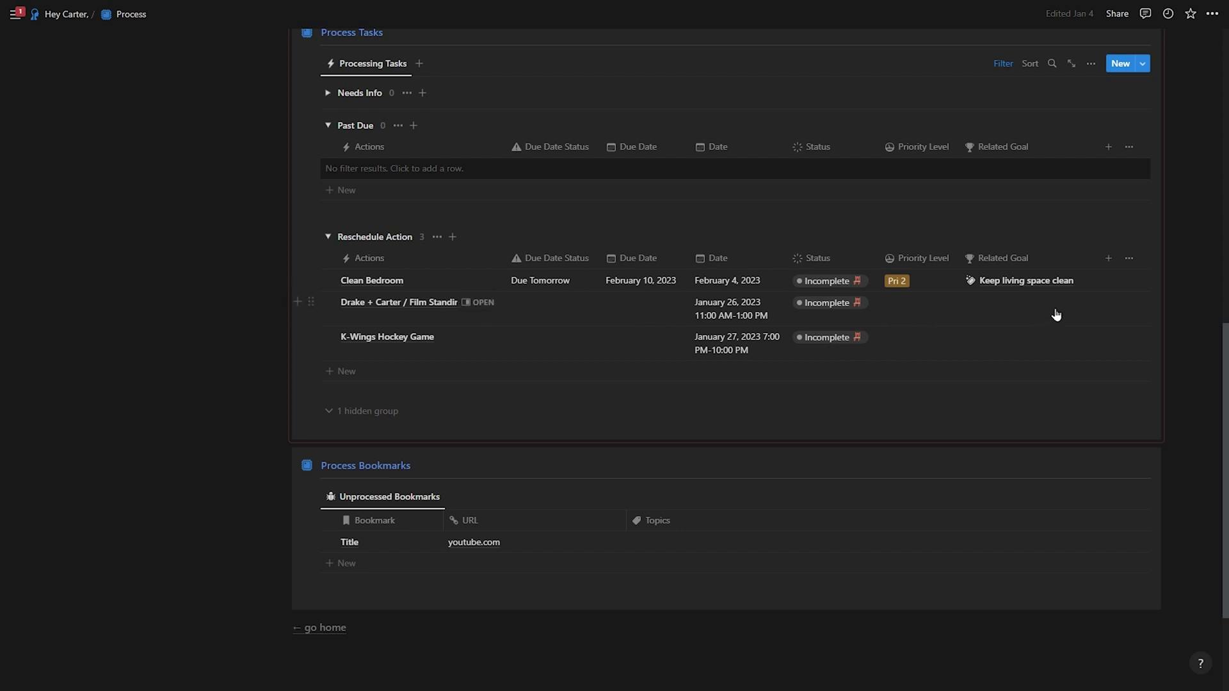
click(1038, 314)
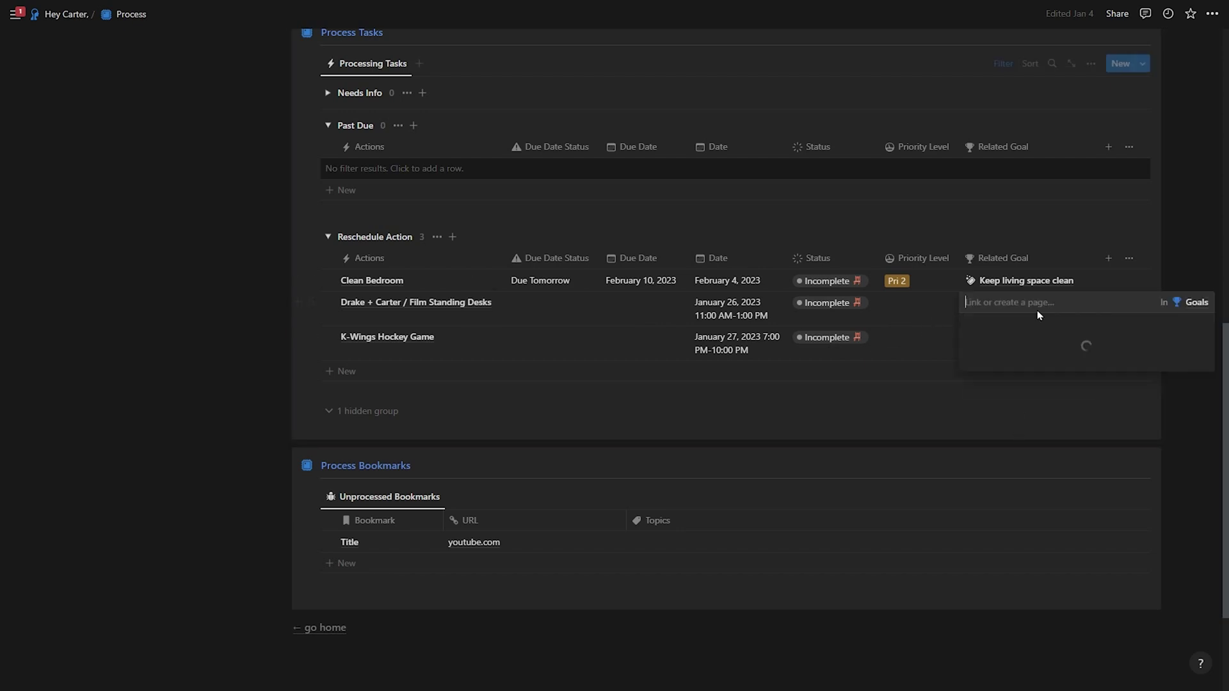
text(100k)
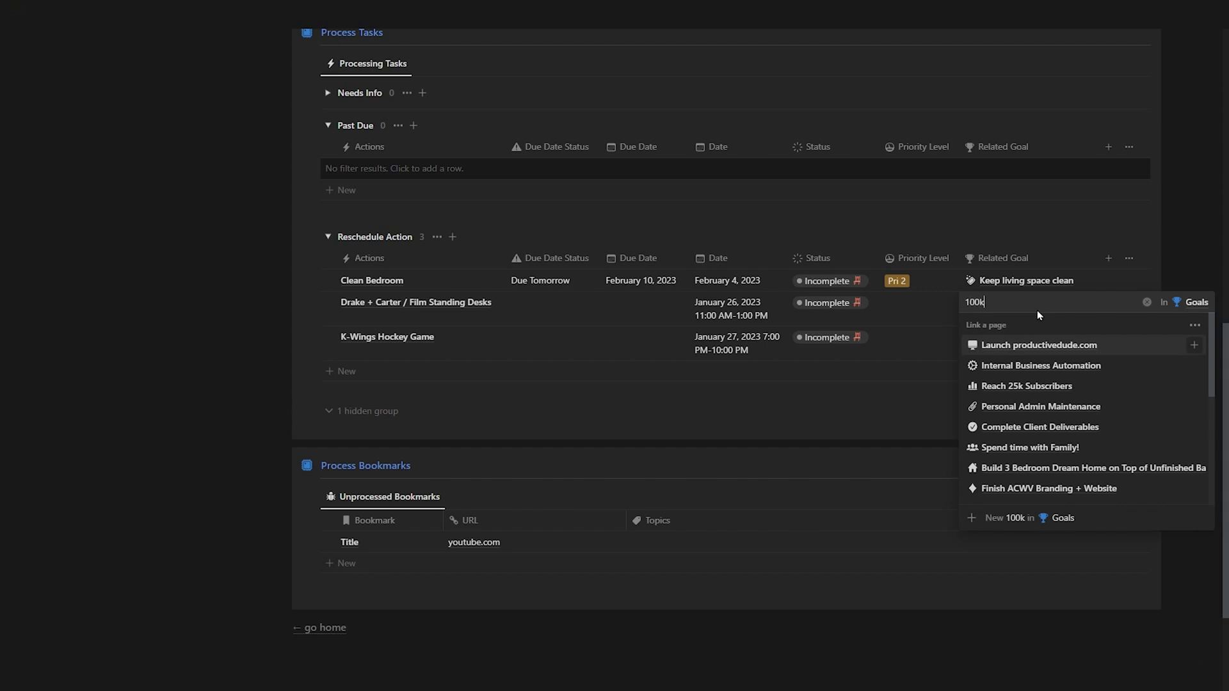
click(983, 327)
click(983, 339)
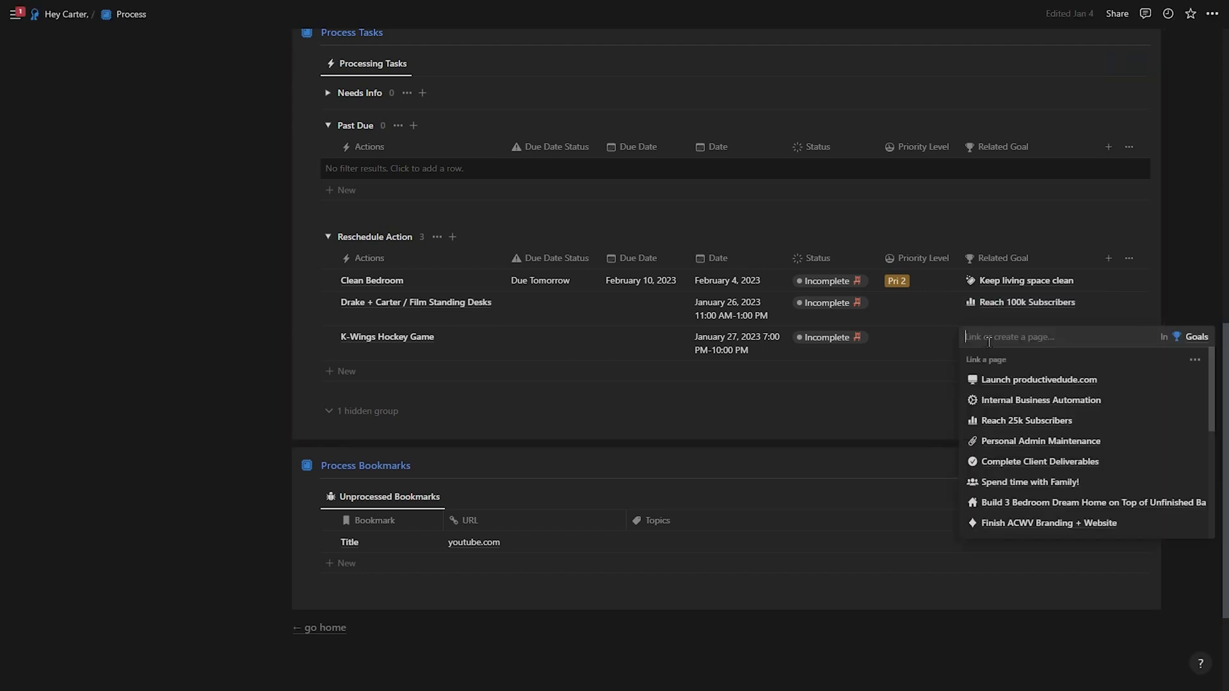
click(1018, 480)
Mark K-Wings Hockey Game and the standing-desks filming task as Complete.
click(829, 338)
click(839, 499)
key(Return)
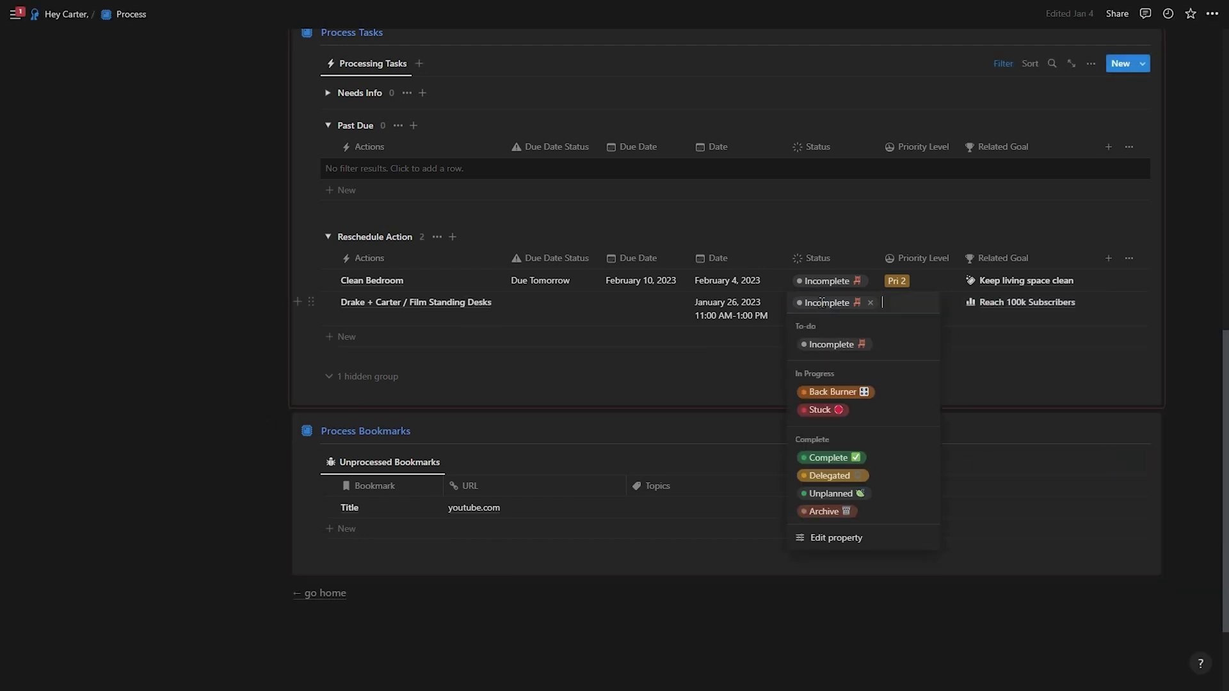
click(840, 458)
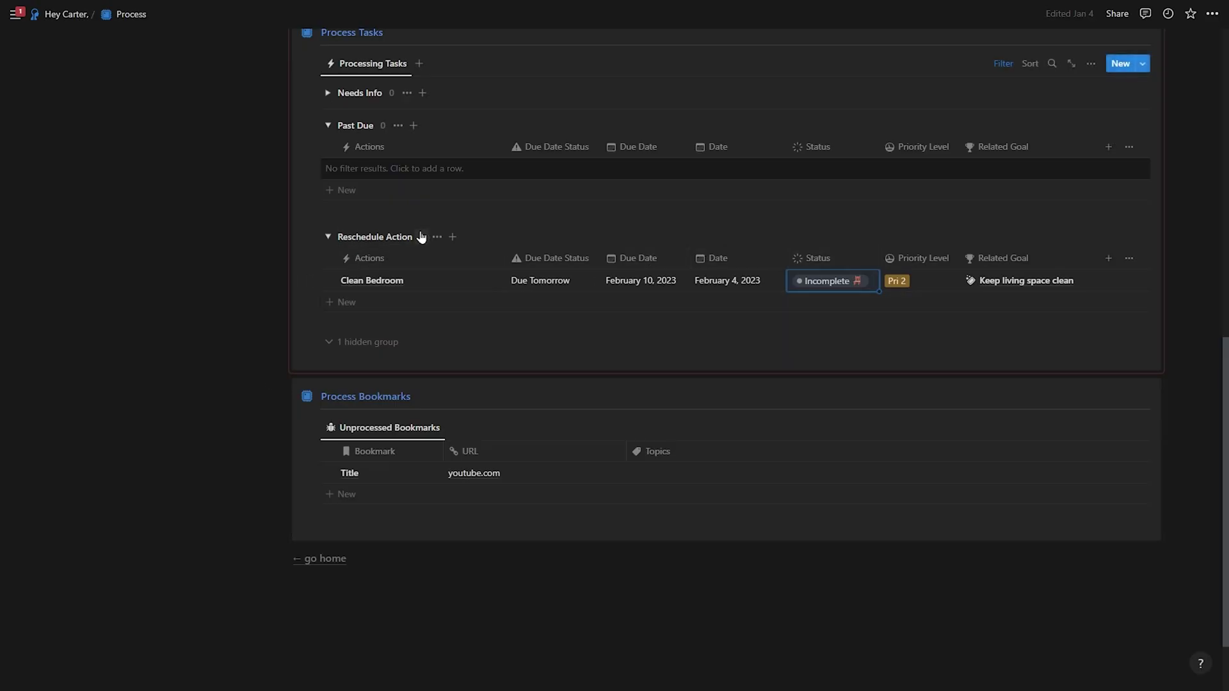
Move Clean Bedroom to February 10 and collapse the empty Past Due and Reschedule Action groups.
click(732, 282)
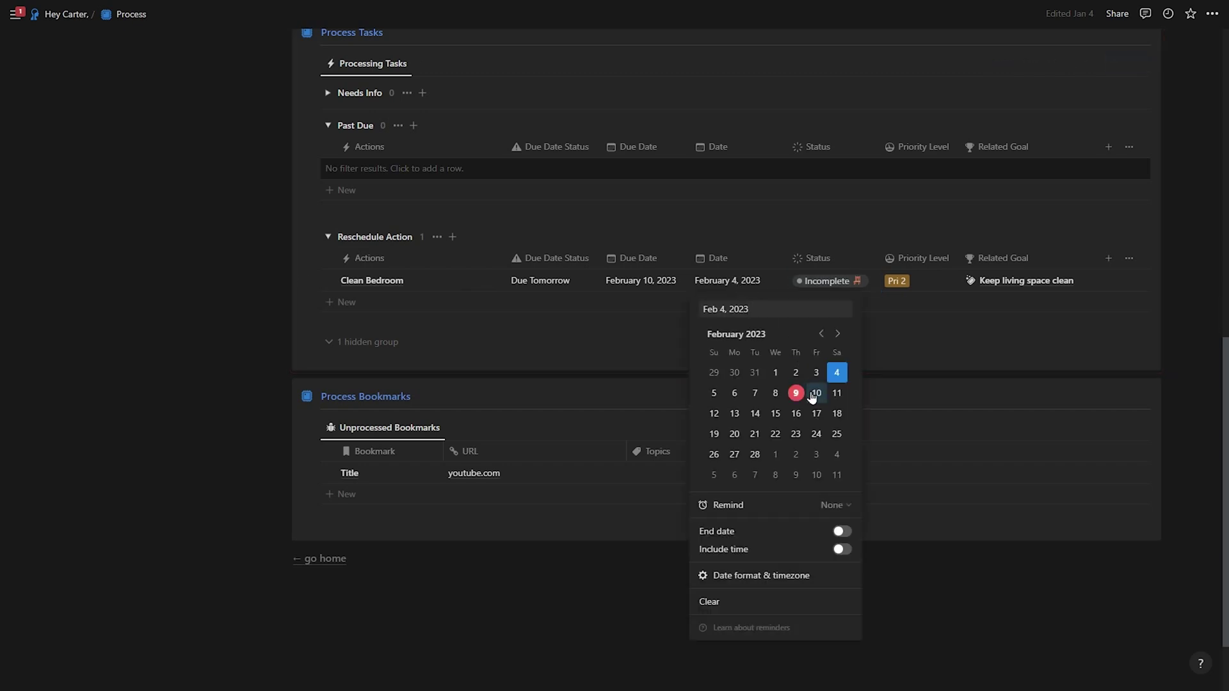
click(817, 394)
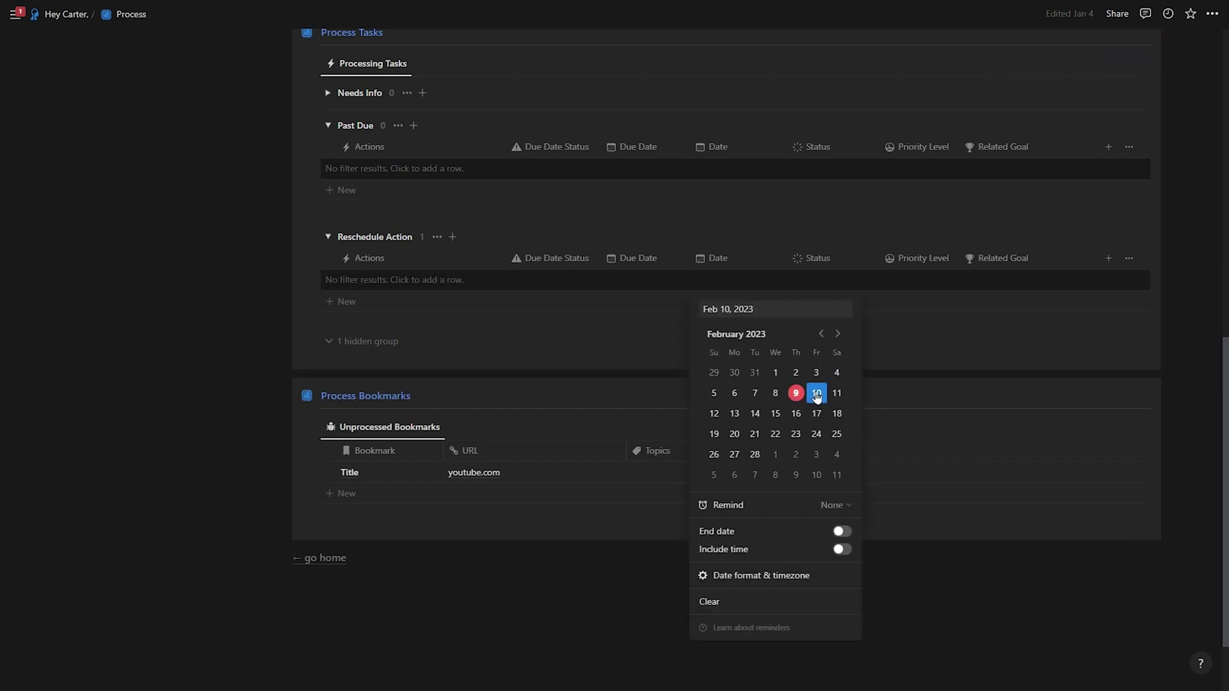
click(625, 345)
scroll(341, 335, up, 3)
click(330, 352)
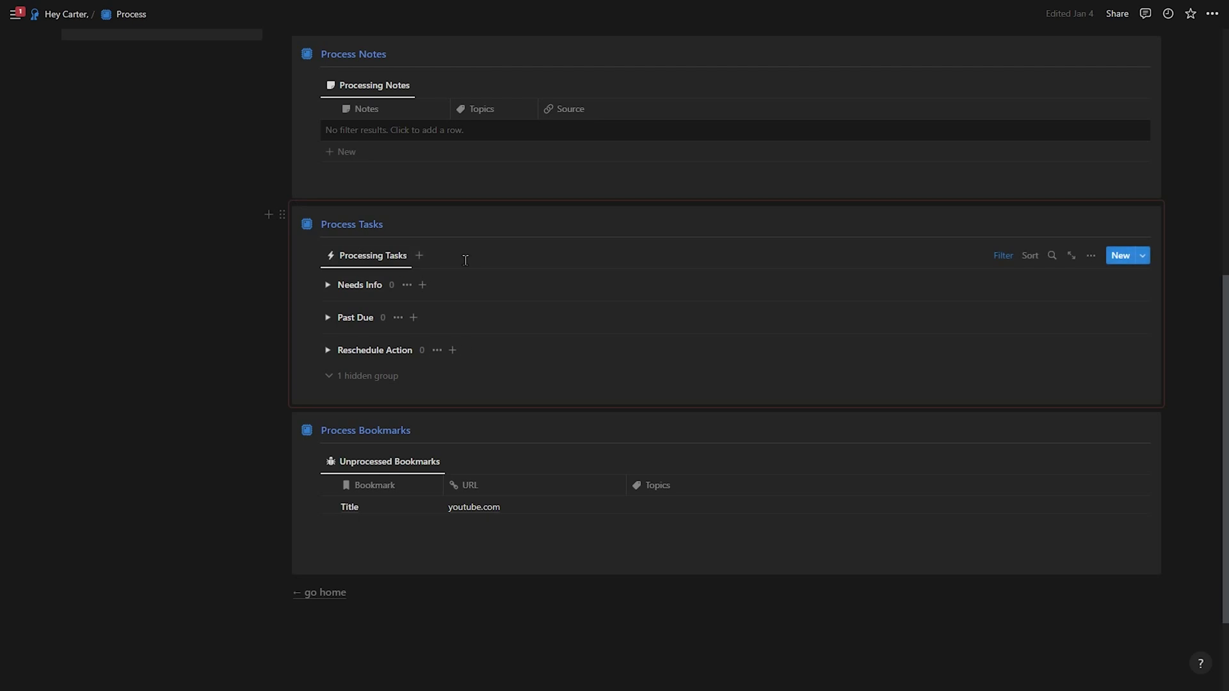
Delete the leftover Title entry from Unprocessed Bookmarks.
scroll(608, 435, down, 2)
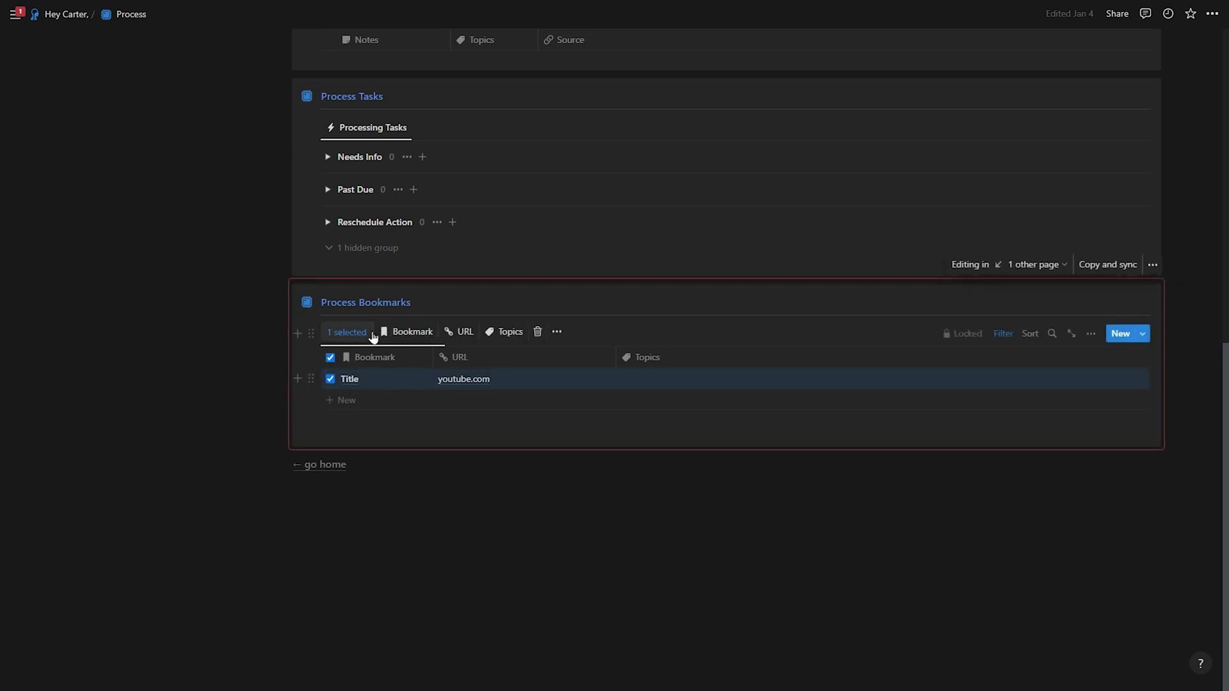
click(541, 333)
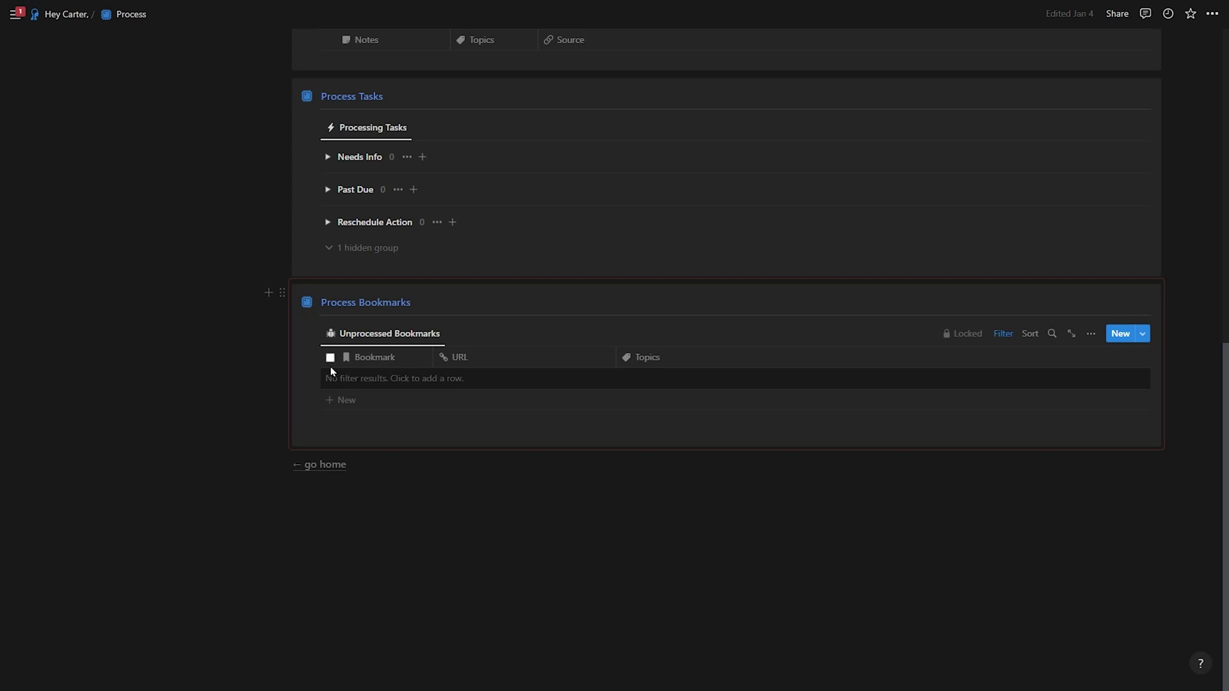
scroll(332, 371, up, 4)
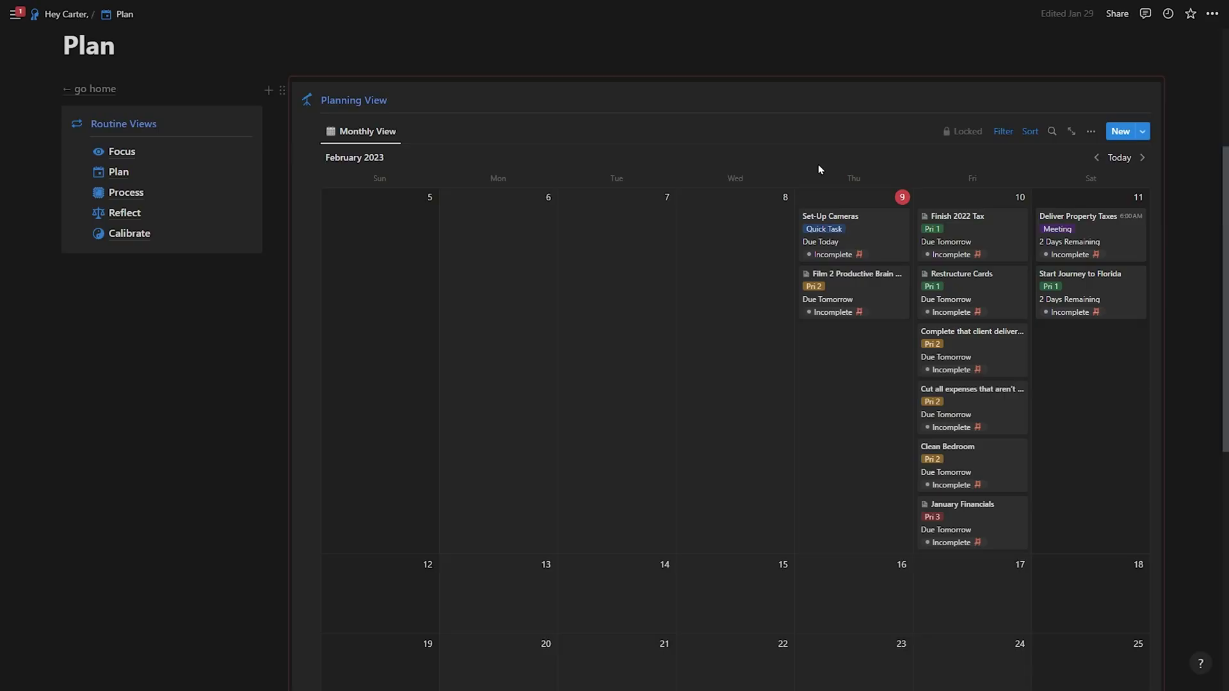
Expand the Back Burner and Stuck lists under Slowed Tasks, then return to the February calendar.
scroll(787, 186, down, 5)
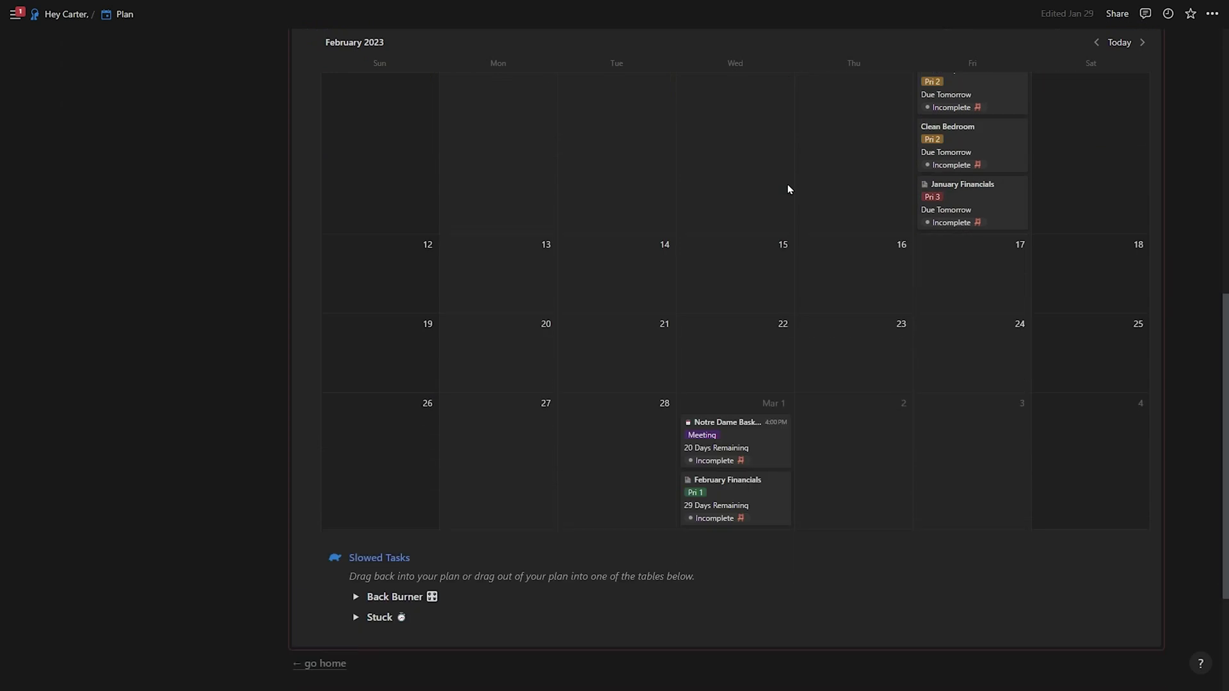
scroll(788, 187, down, 3)
click(356, 406)
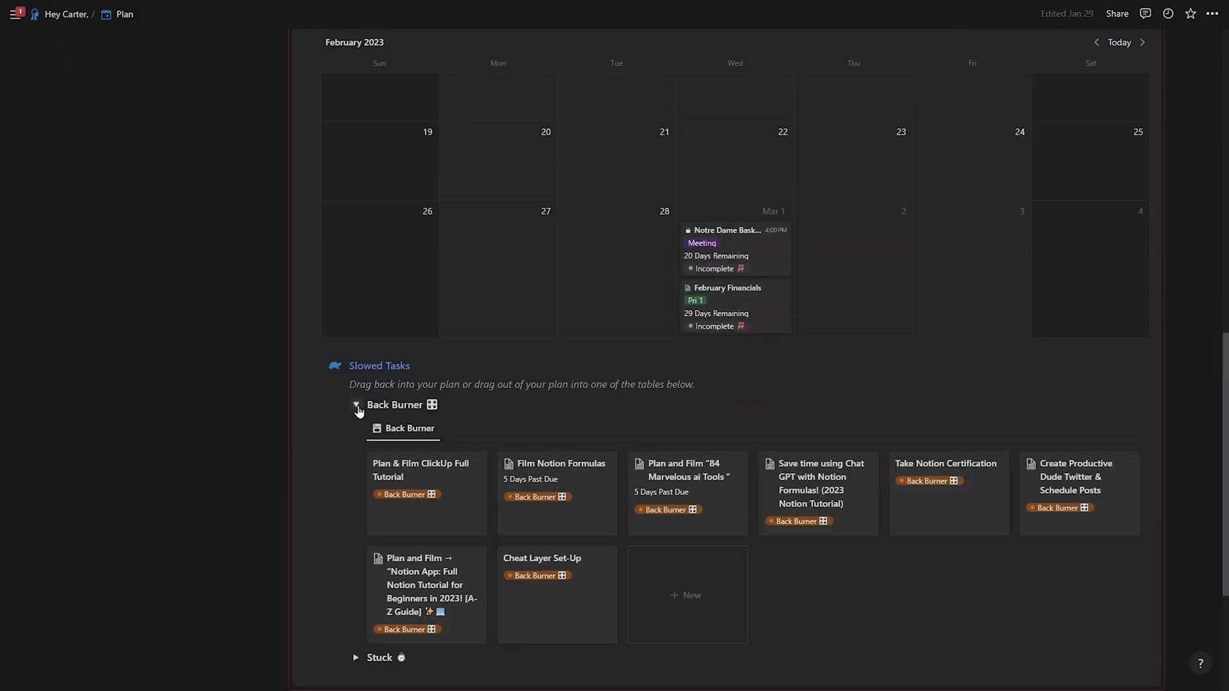
scroll(354, 403, down, 2)
scroll(342, 403, down, 1)
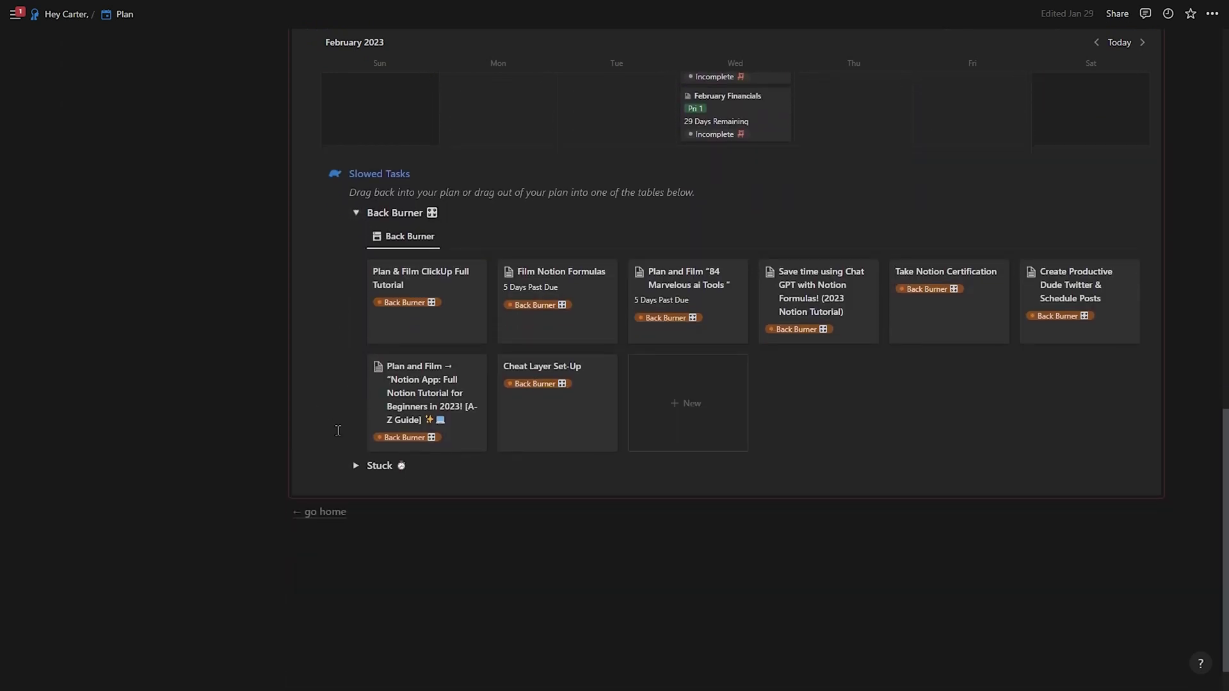
click(356, 467)
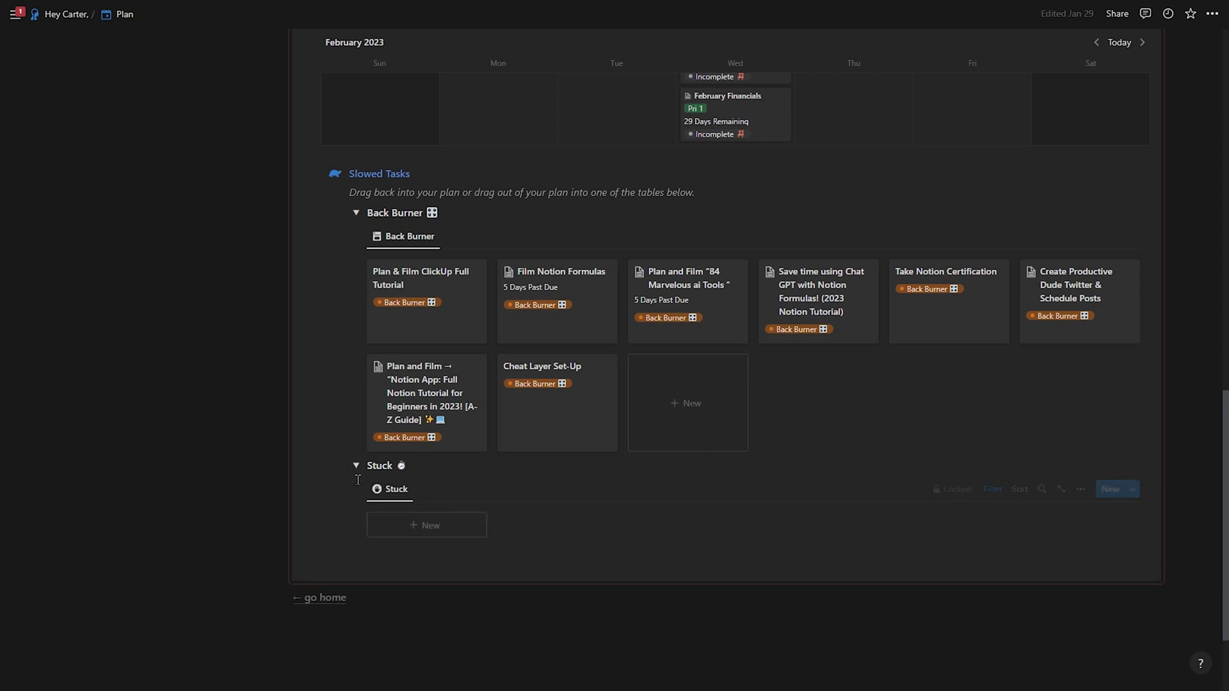
scroll(811, 260, up, 10)
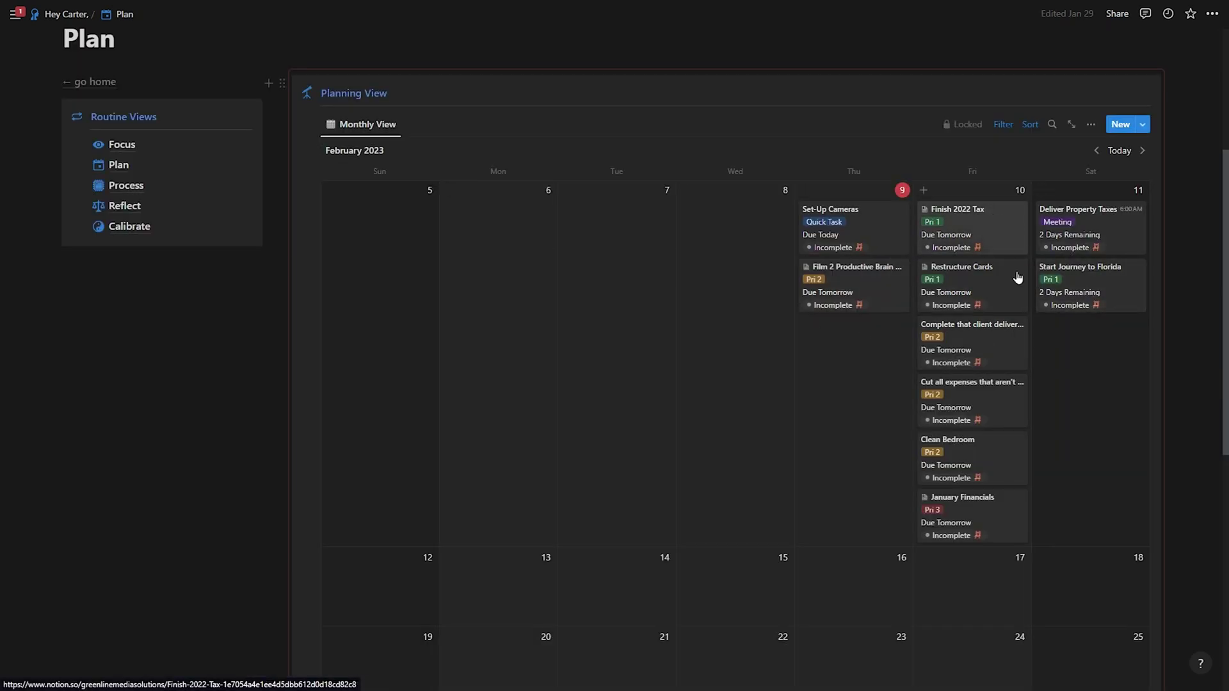
scroll(985, 255, down, 1)
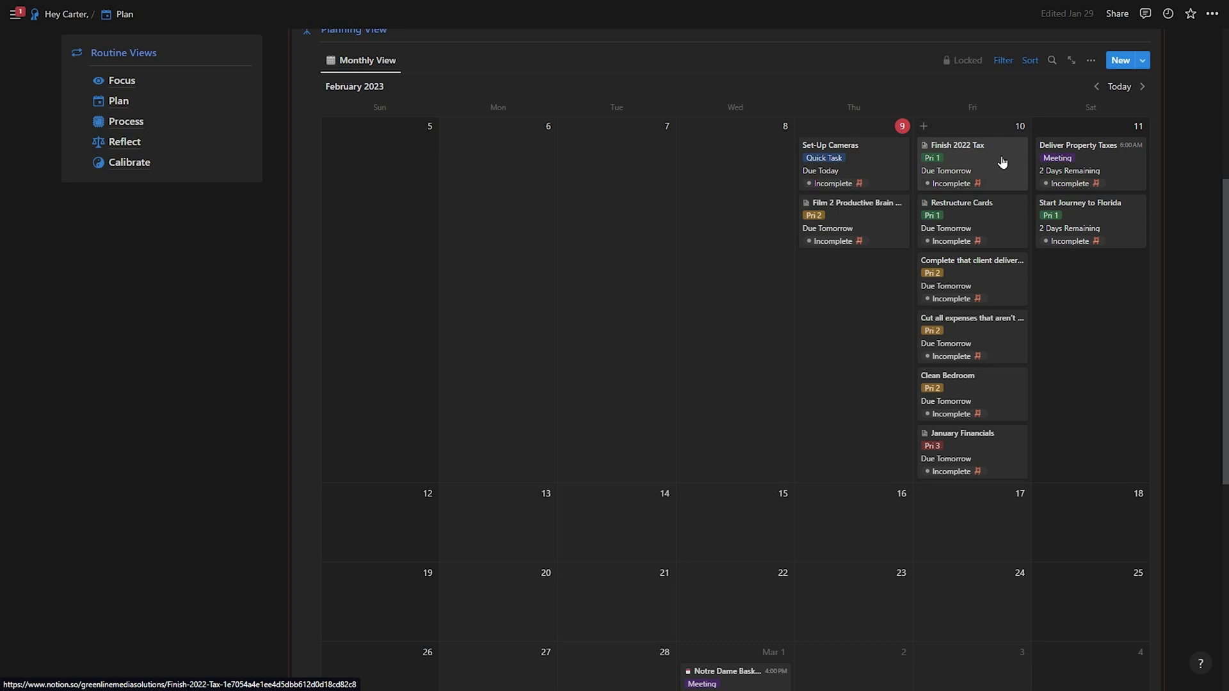
Change the Finish 2022 Tax due date to April 1, 2023 in its task page.
click(981, 169)
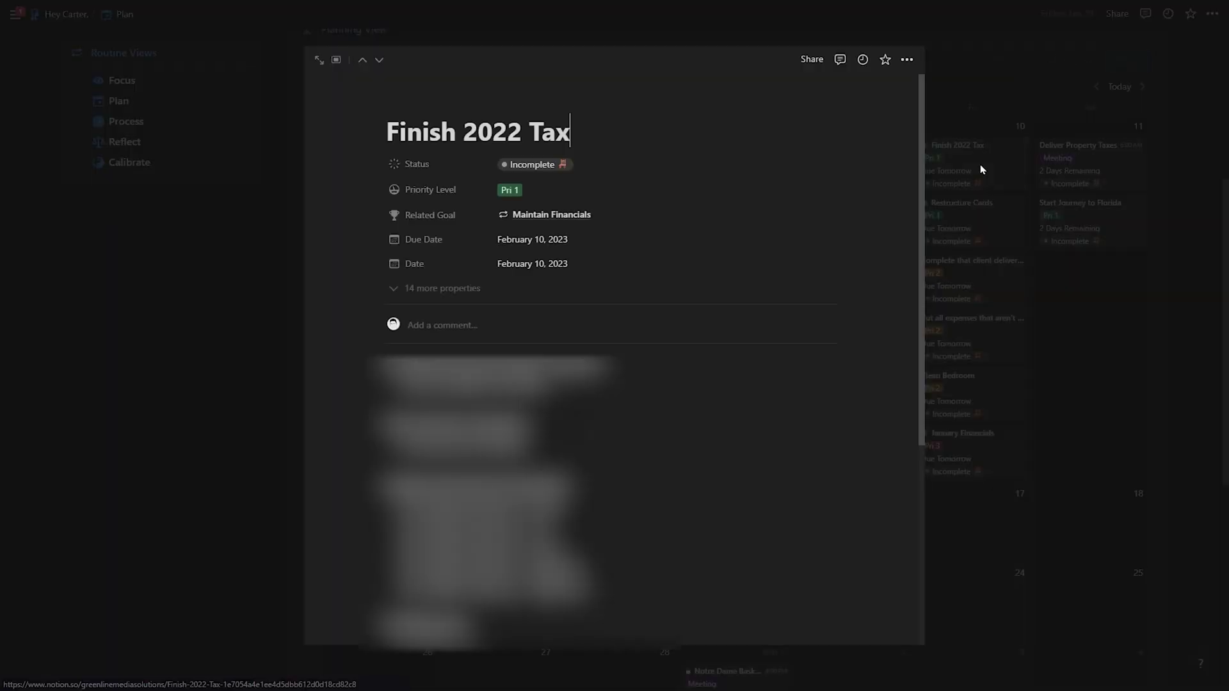
click(575, 245)
click(641, 293)
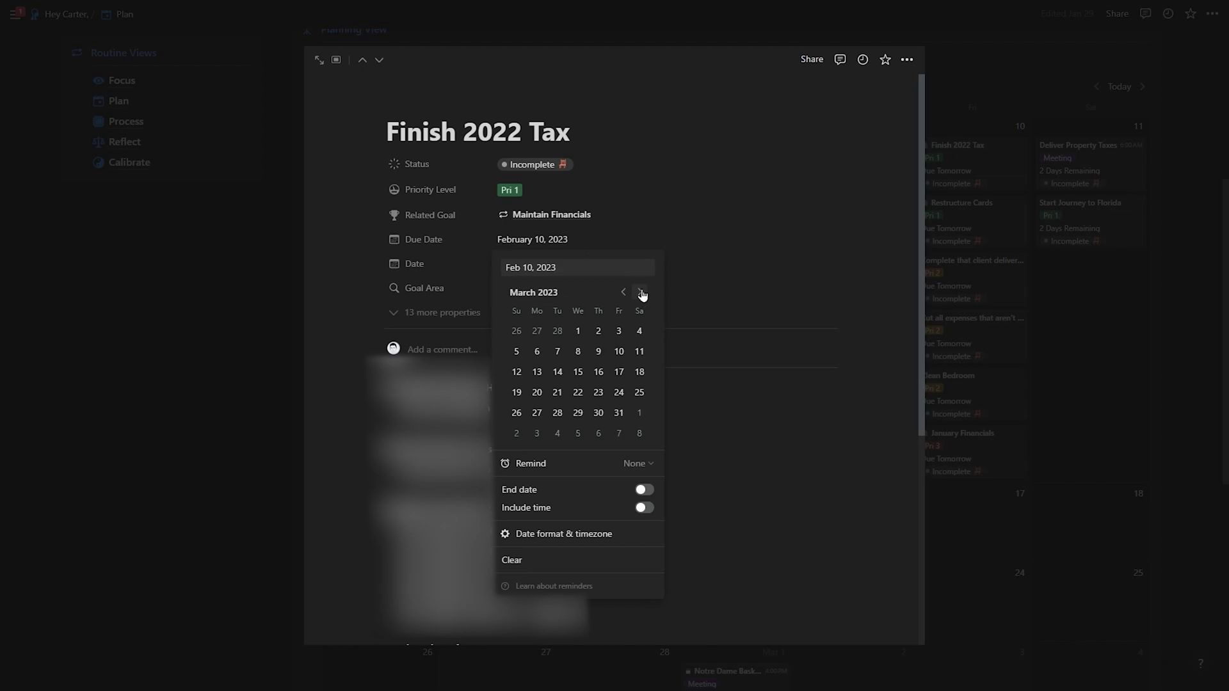
click(642, 293)
click(639, 331)
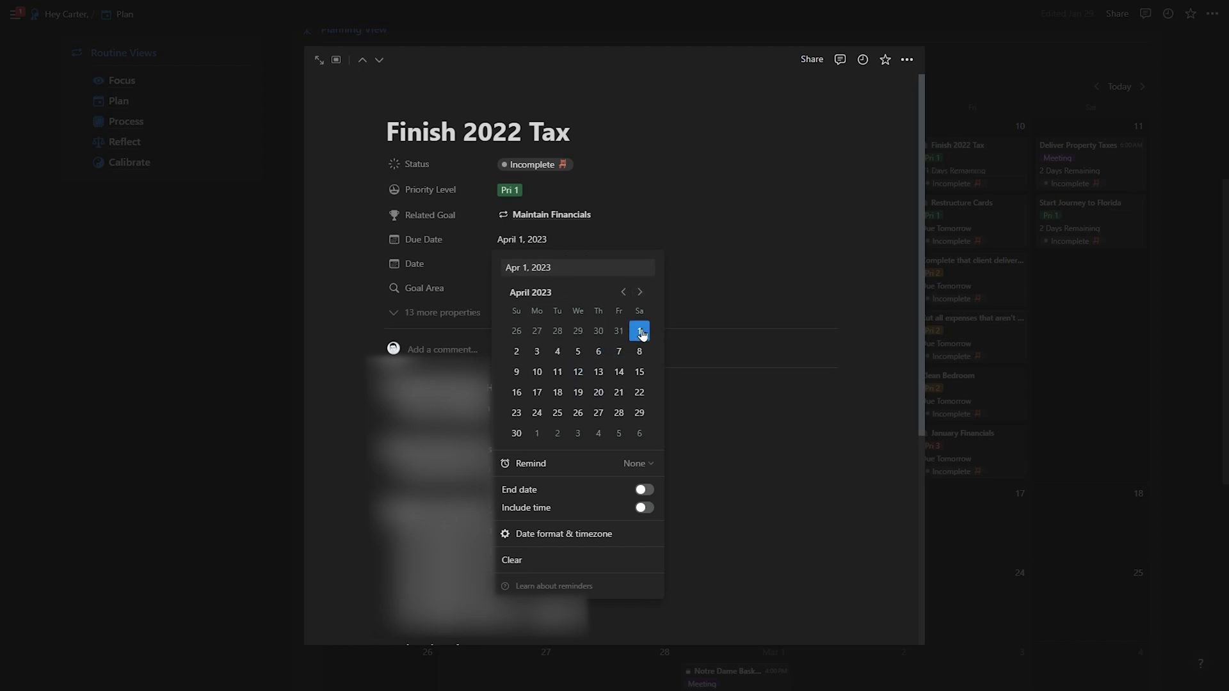
click(762, 224)
click(950, 228)
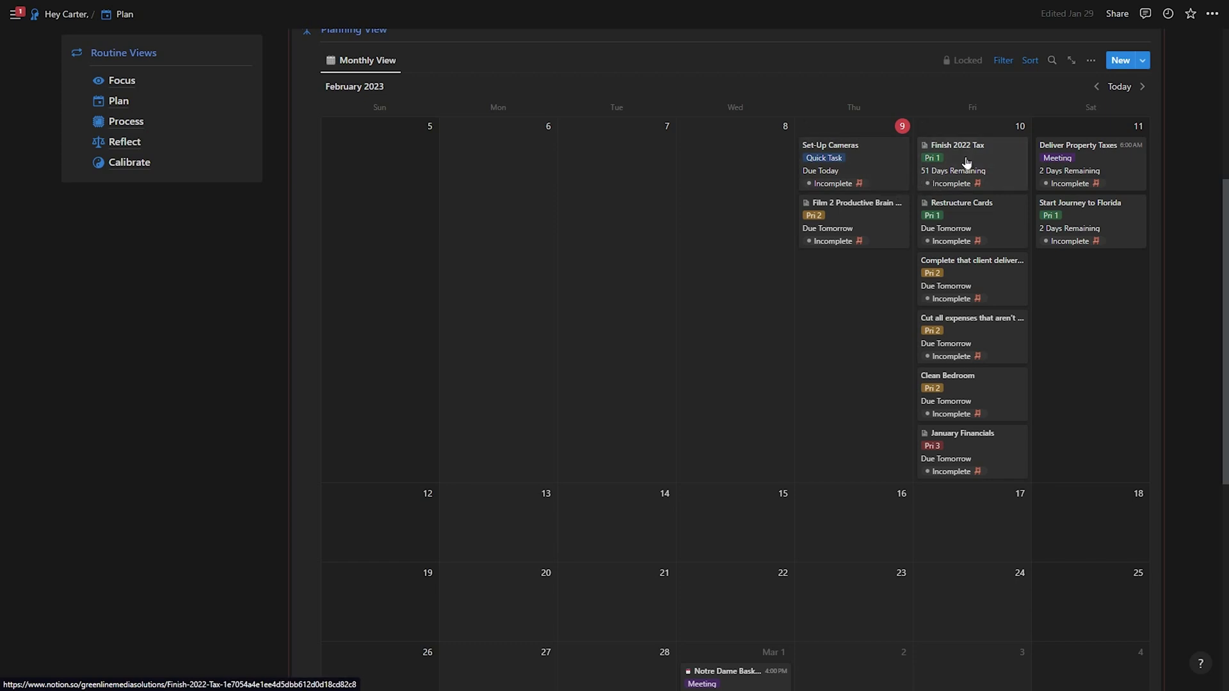
Drag the Finish 2022 Tax card onto March 2 in the monthly calendar.
drag(966, 161, 933, 174)
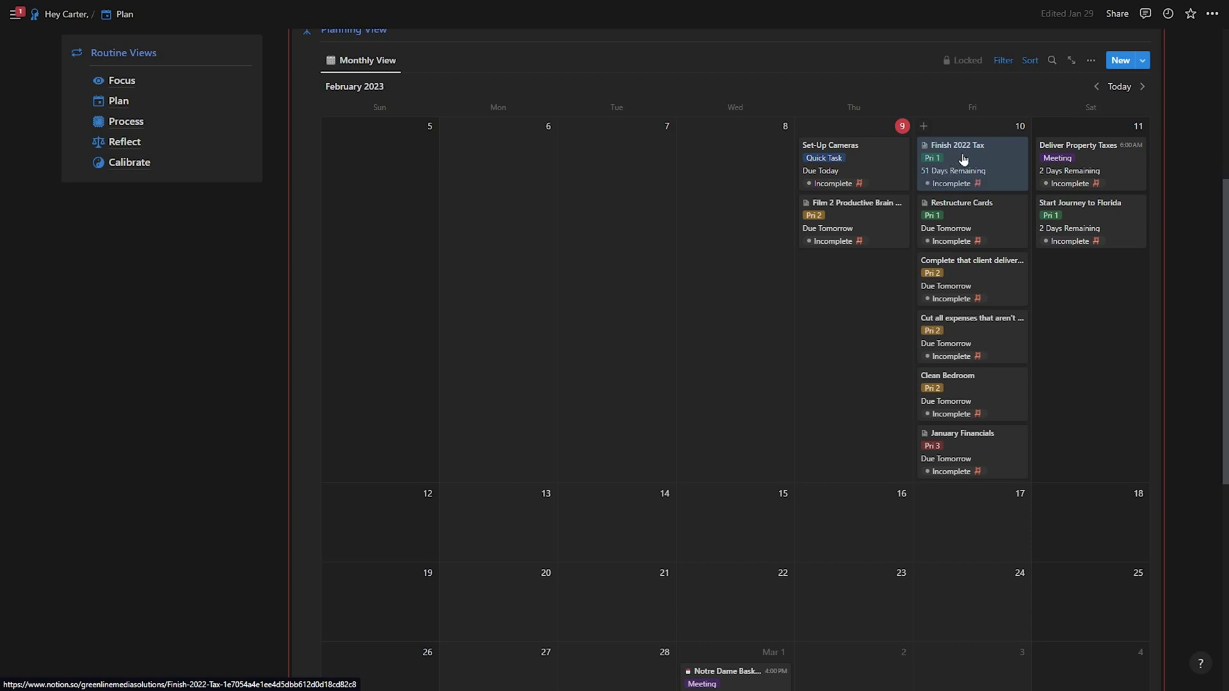
drag(966, 158, 862, 425)
scroll(925, 243, down, 4)
scroll(913, 405, up, 5)
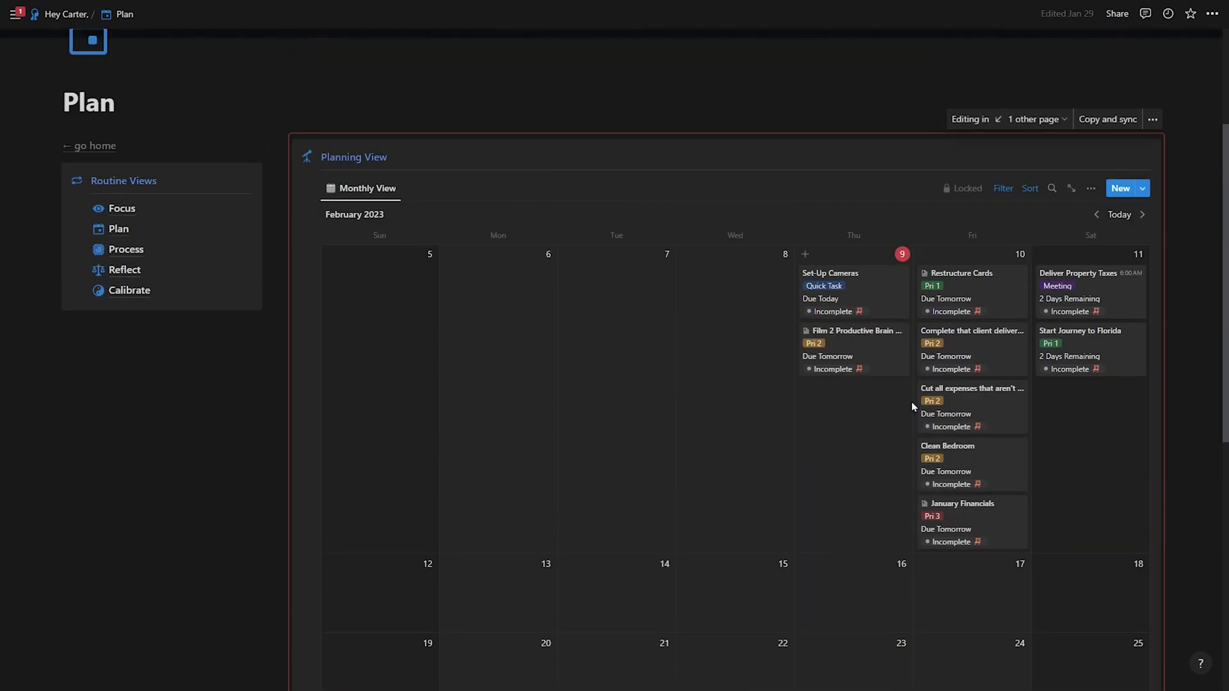
scroll(912, 400, down, 2)
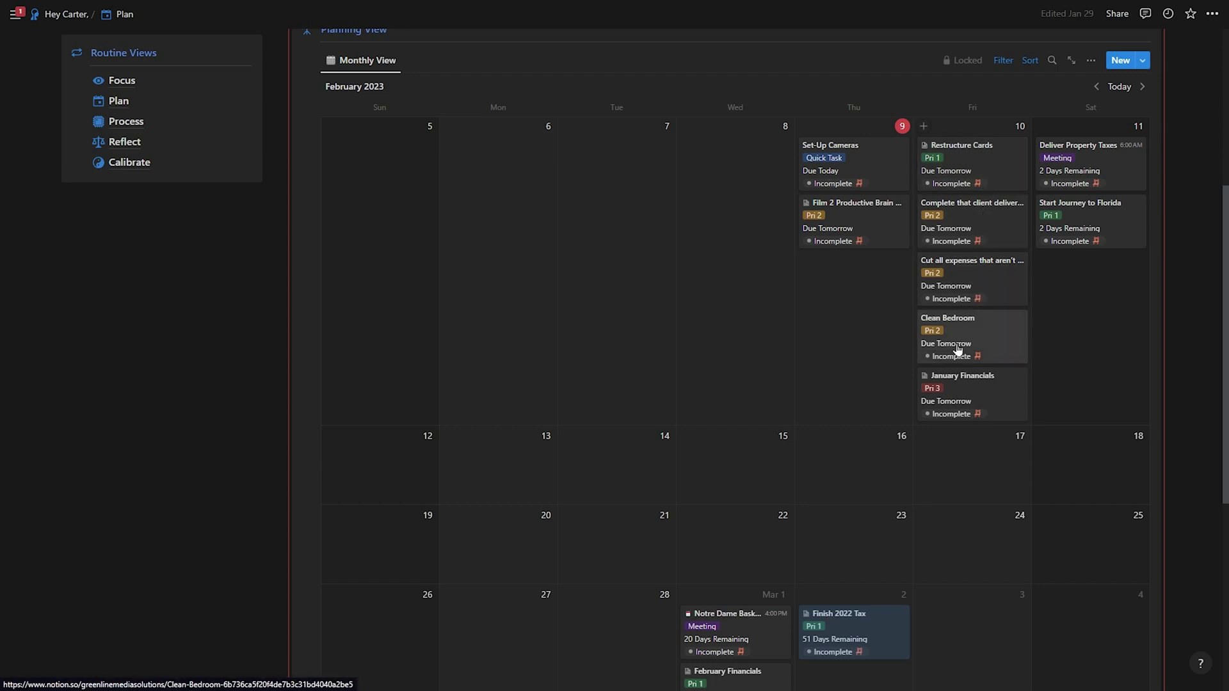
Mark the Set-Up Cameras task as Complete.
click(847, 187)
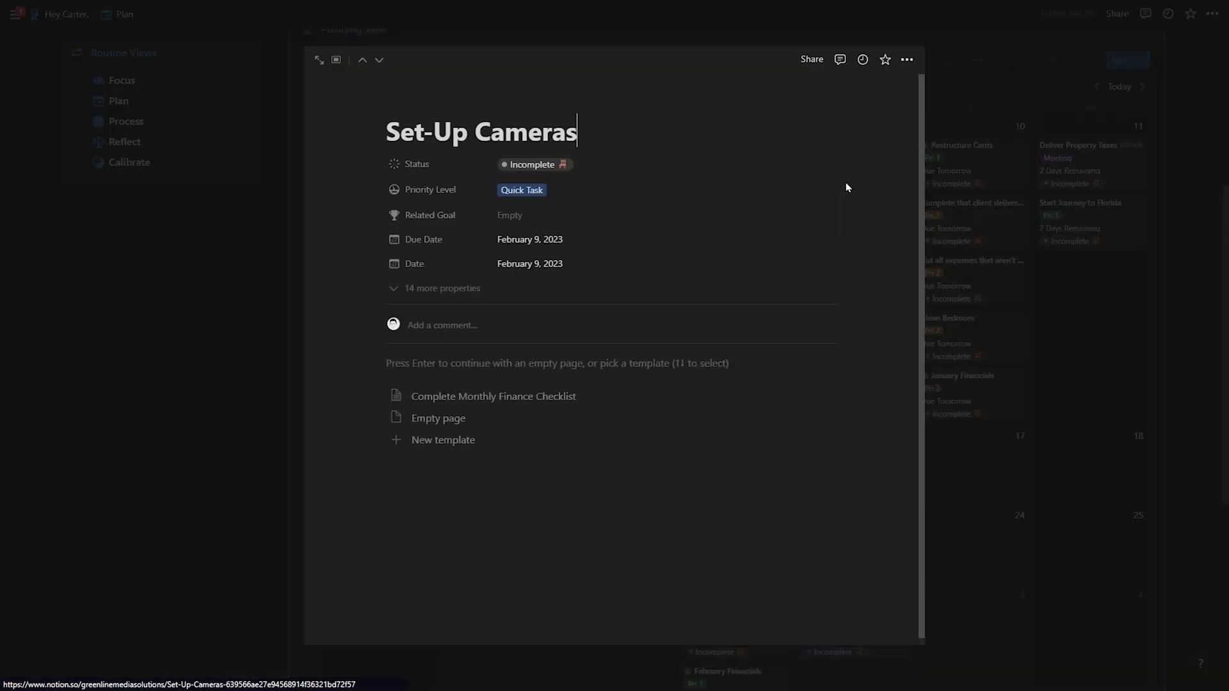
click(547, 167)
click(550, 319)
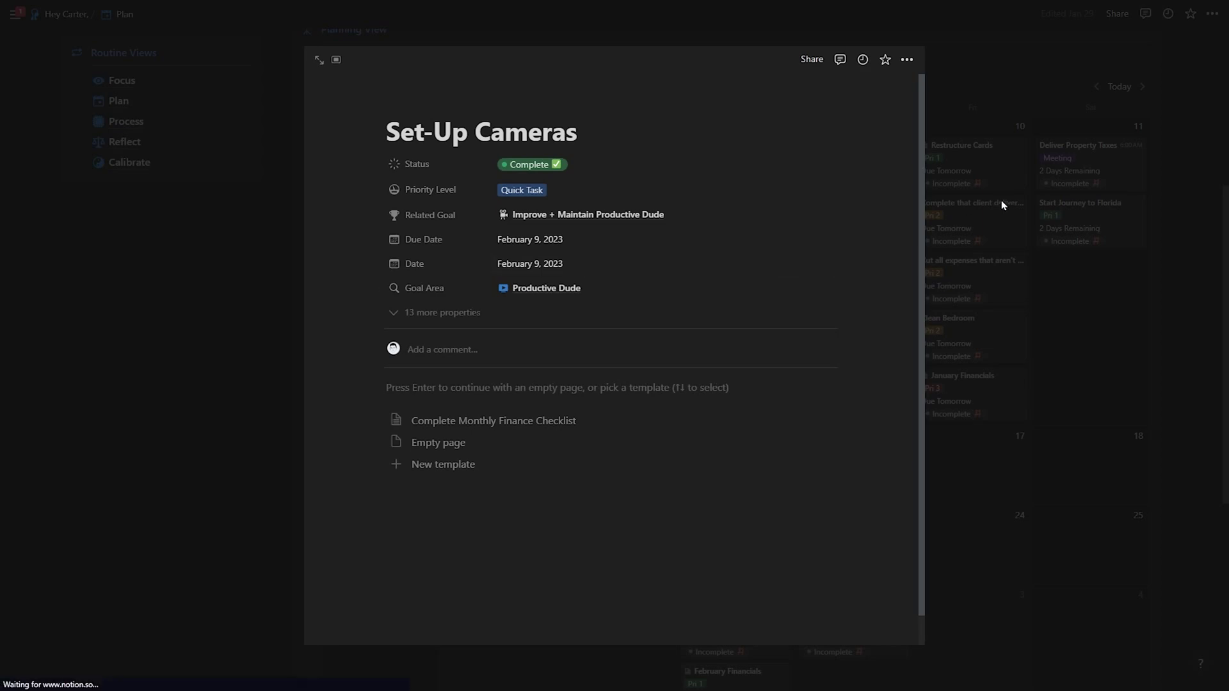
click(1001, 205)
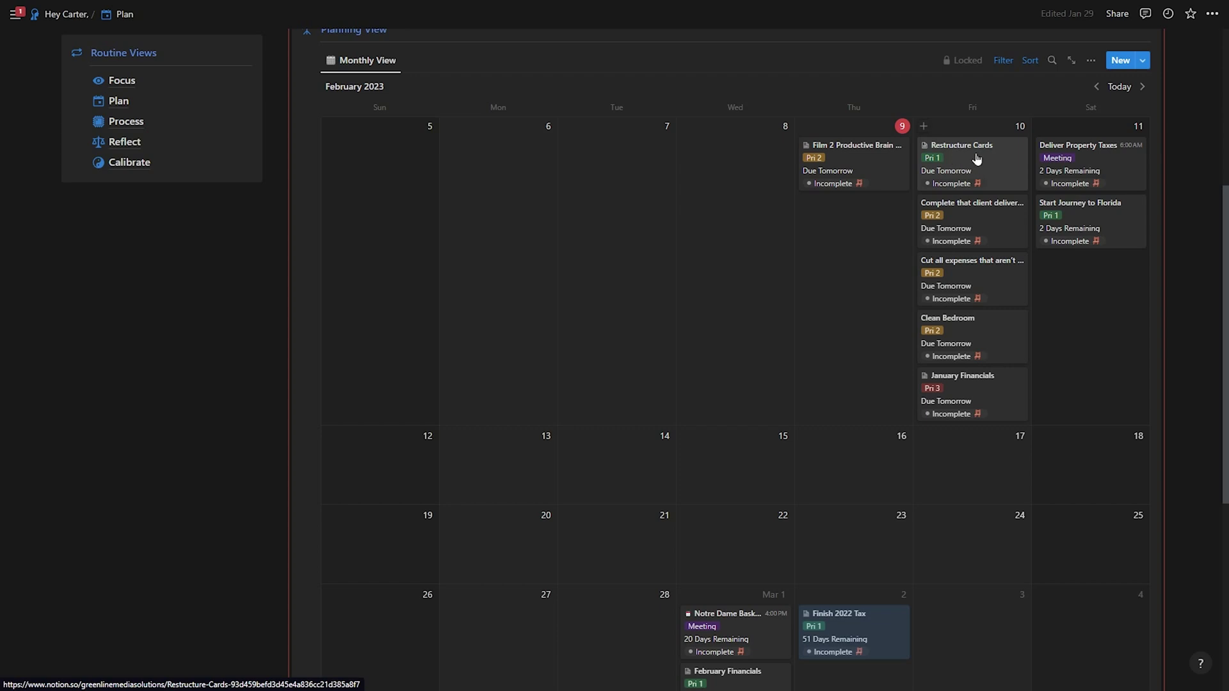
Delete the Complete that client deliverable task.
click(983, 222)
click(908, 60)
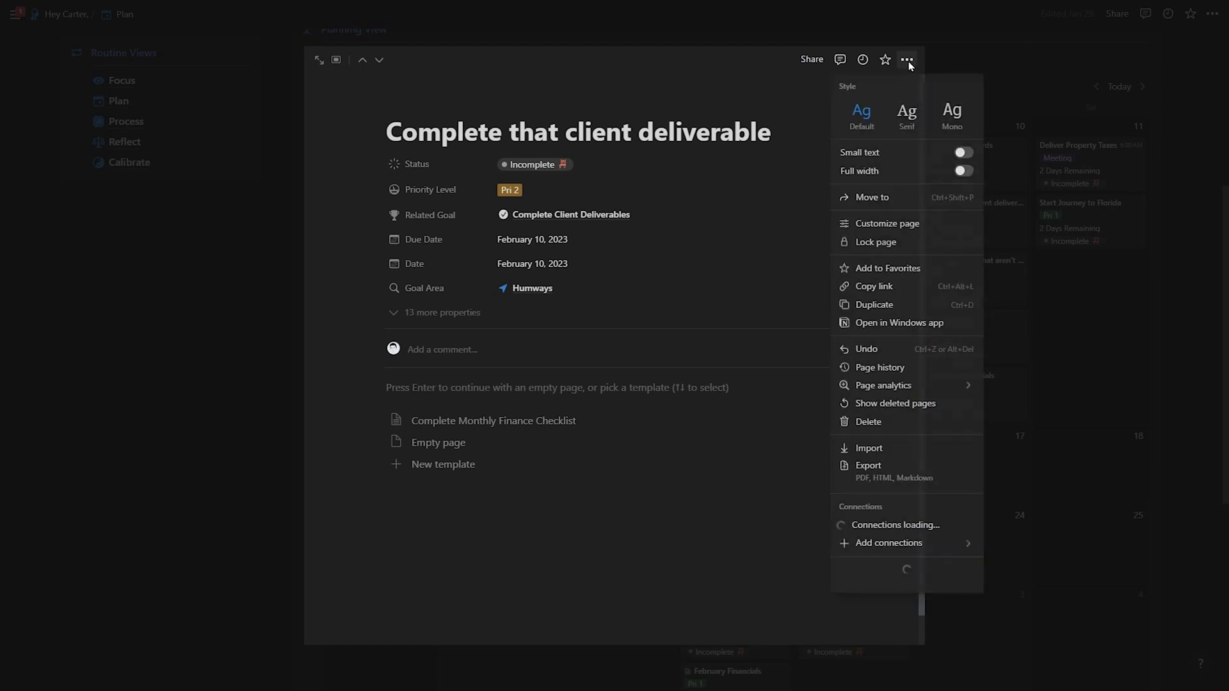
click(878, 426)
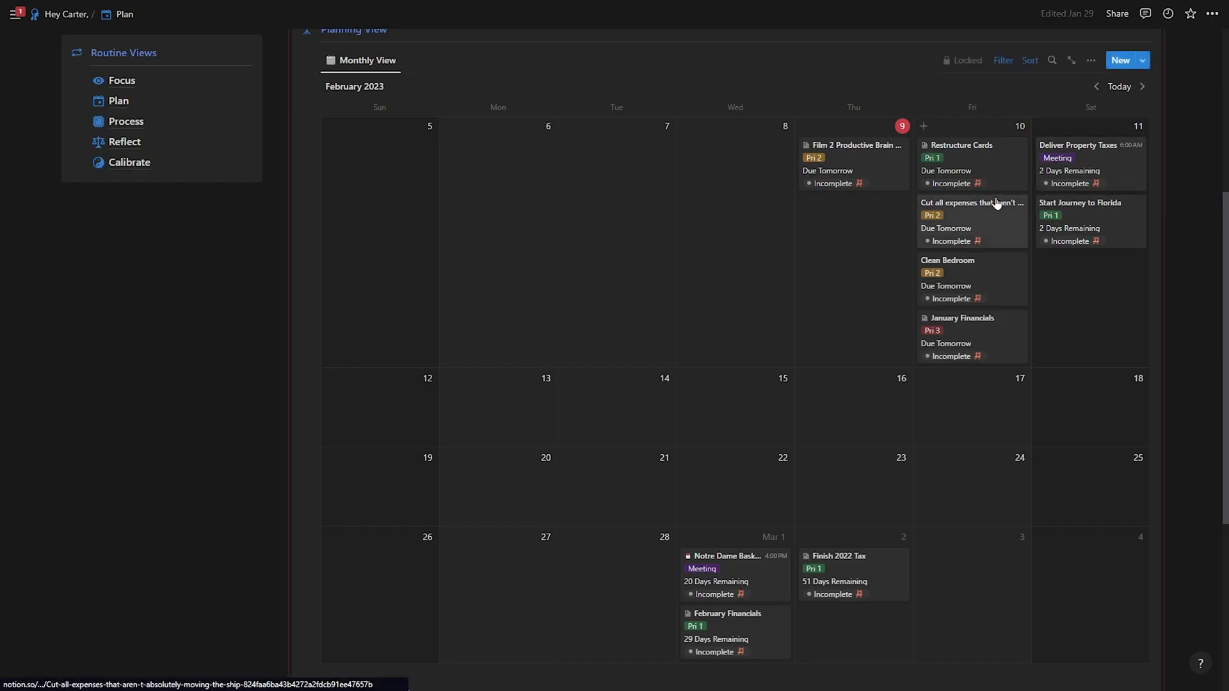
Set Clean Bedroom to Pri 3 and January Financials to Pri 1.
click(956, 283)
click(576, 189)
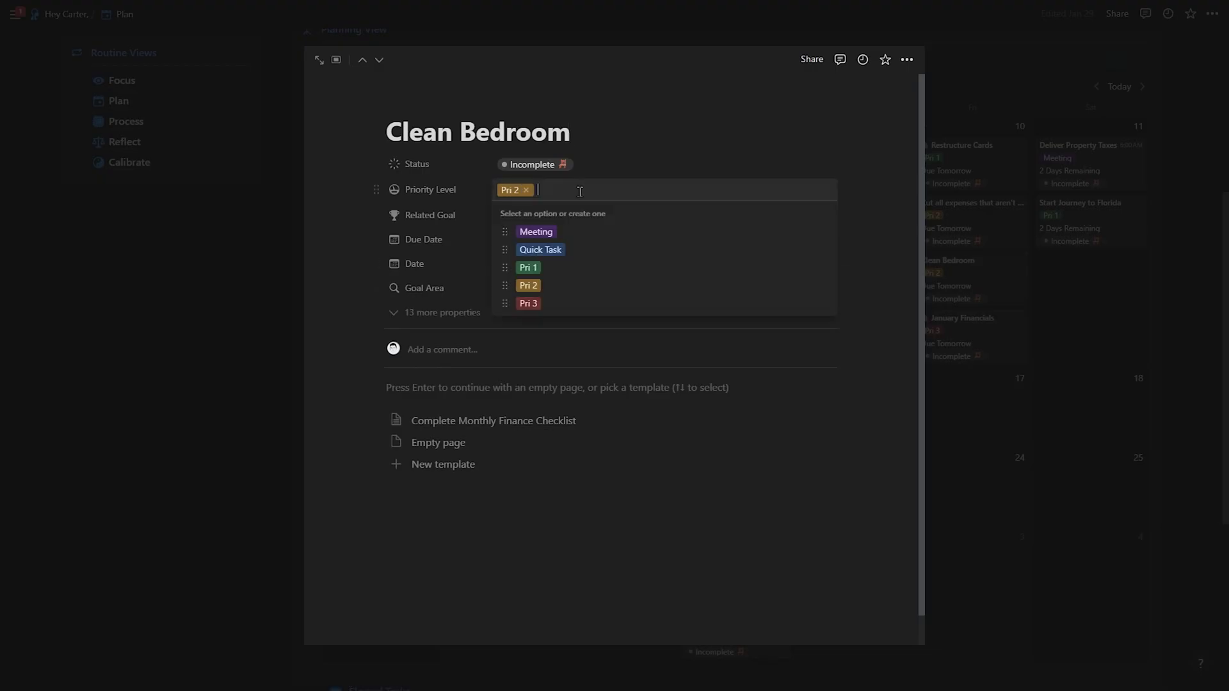
click(571, 301)
click(954, 267)
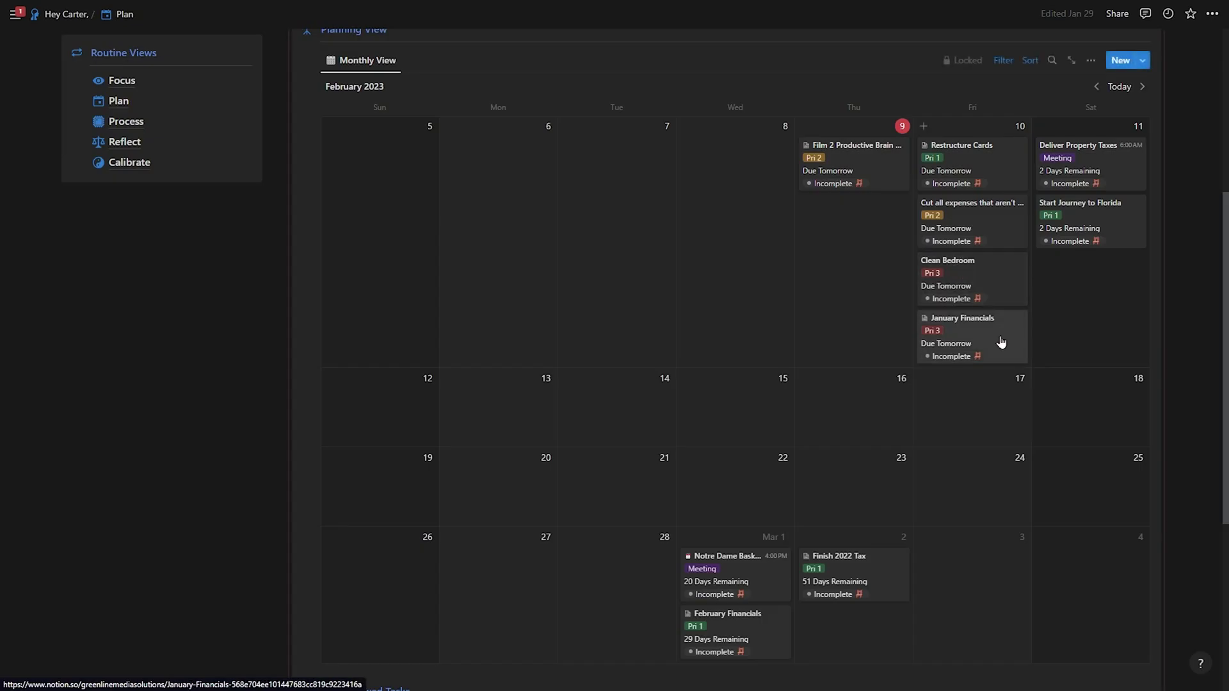
click(942, 331)
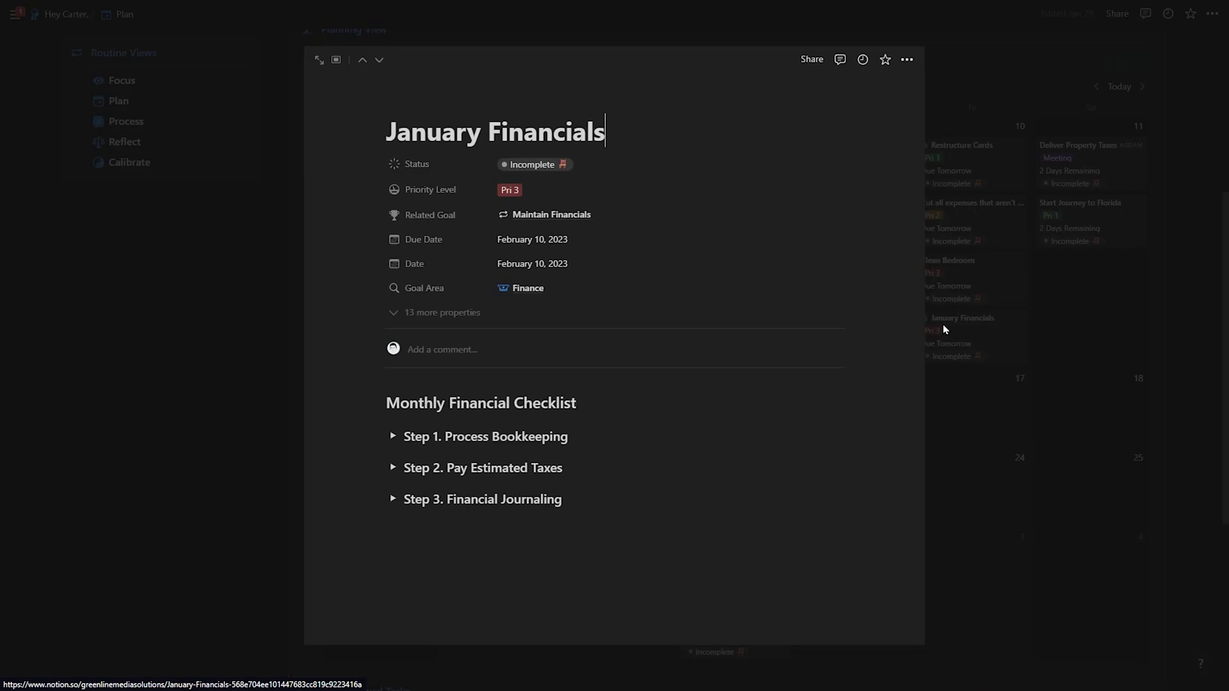
click(551, 190)
click(554, 269)
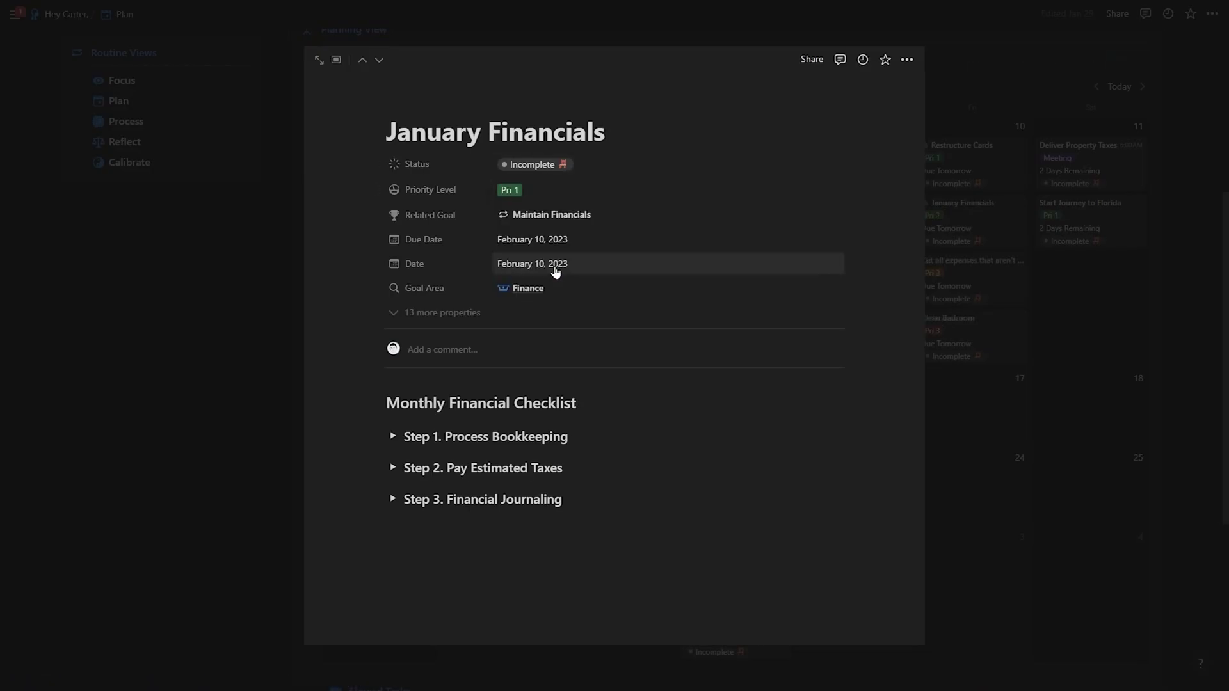
click(991, 241)
Set Restructure Cards to Pri 2 and start changing the Cut all expenses priority.
click(963, 167)
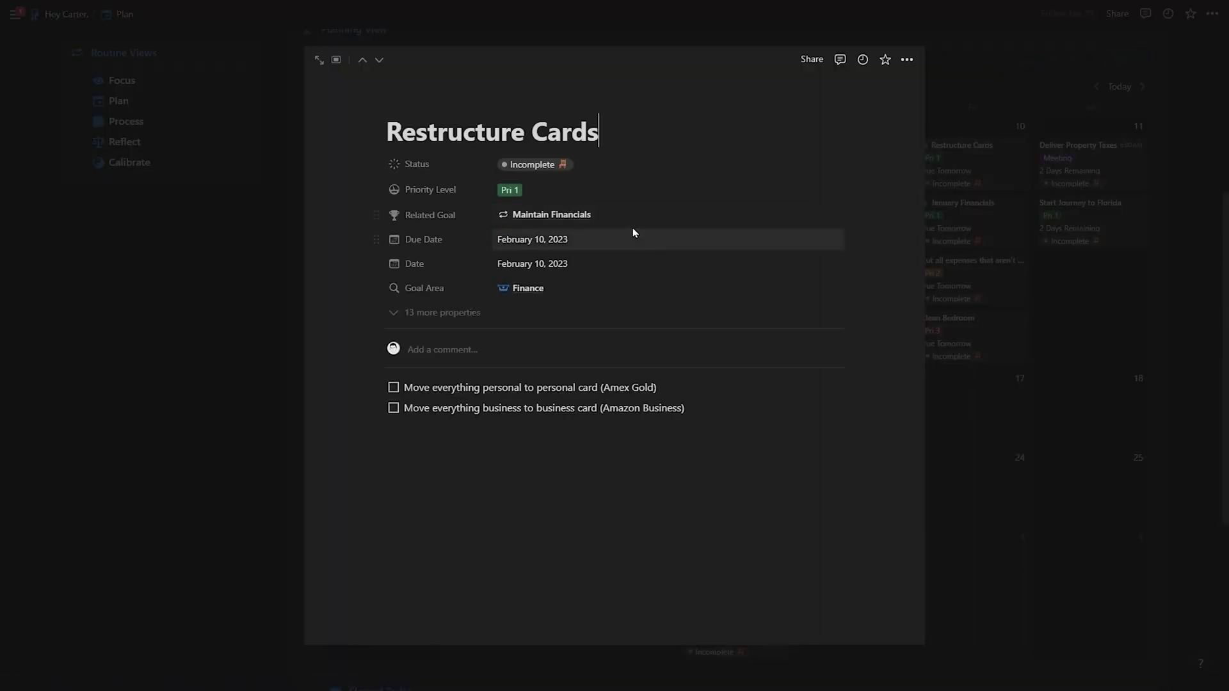
click(510, 191)
click(555, 284)
click(937, 281)
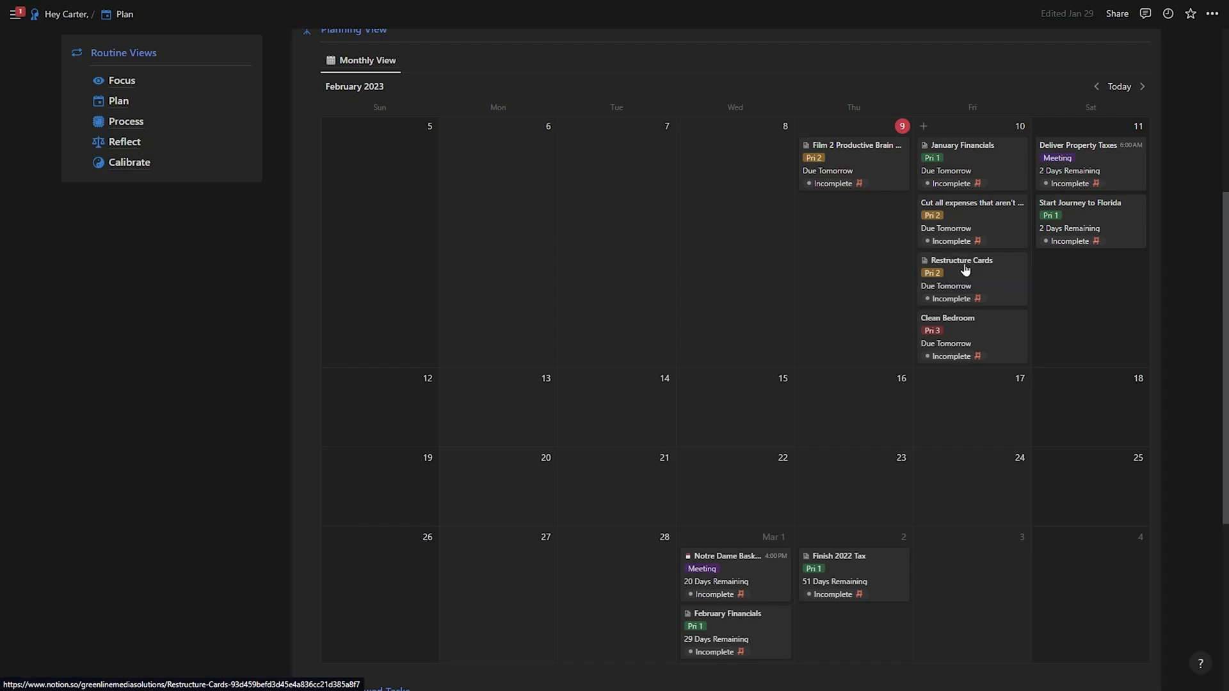
click(935, 224)
click(594, 220)
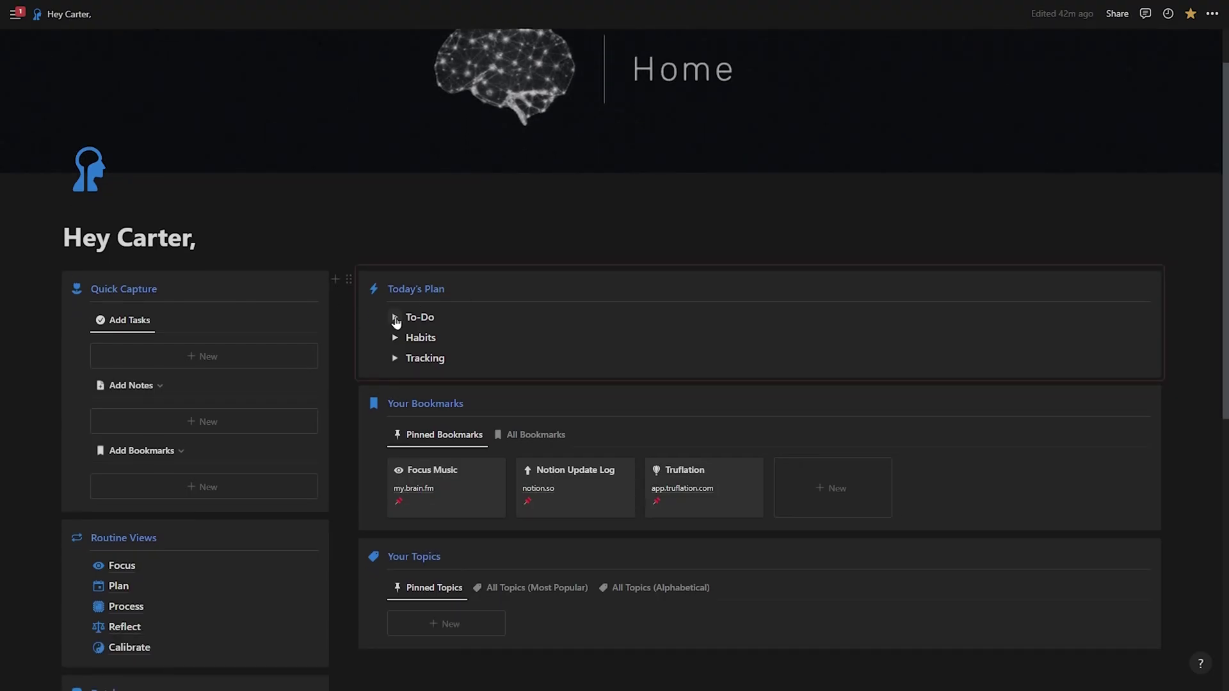
Expand the Today's Plan To-Do list and mark Film 2 Productive Brain Videos Complete.
click(395, 318)
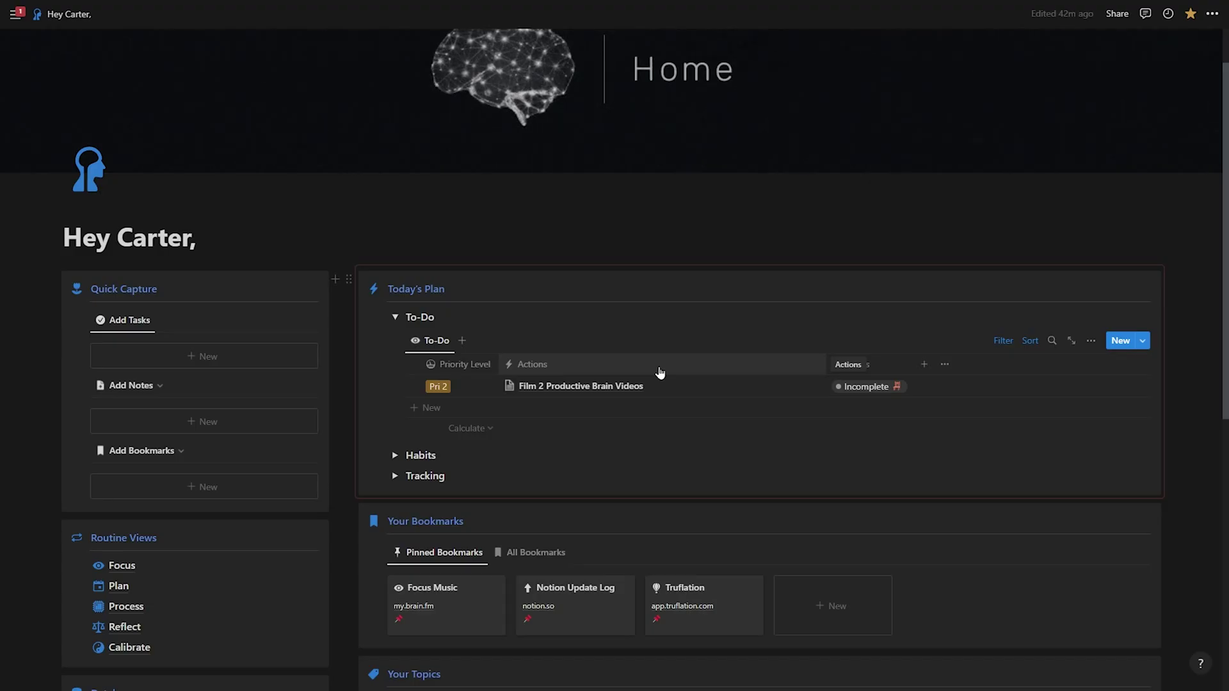
scroll(704, 362, down, 1)
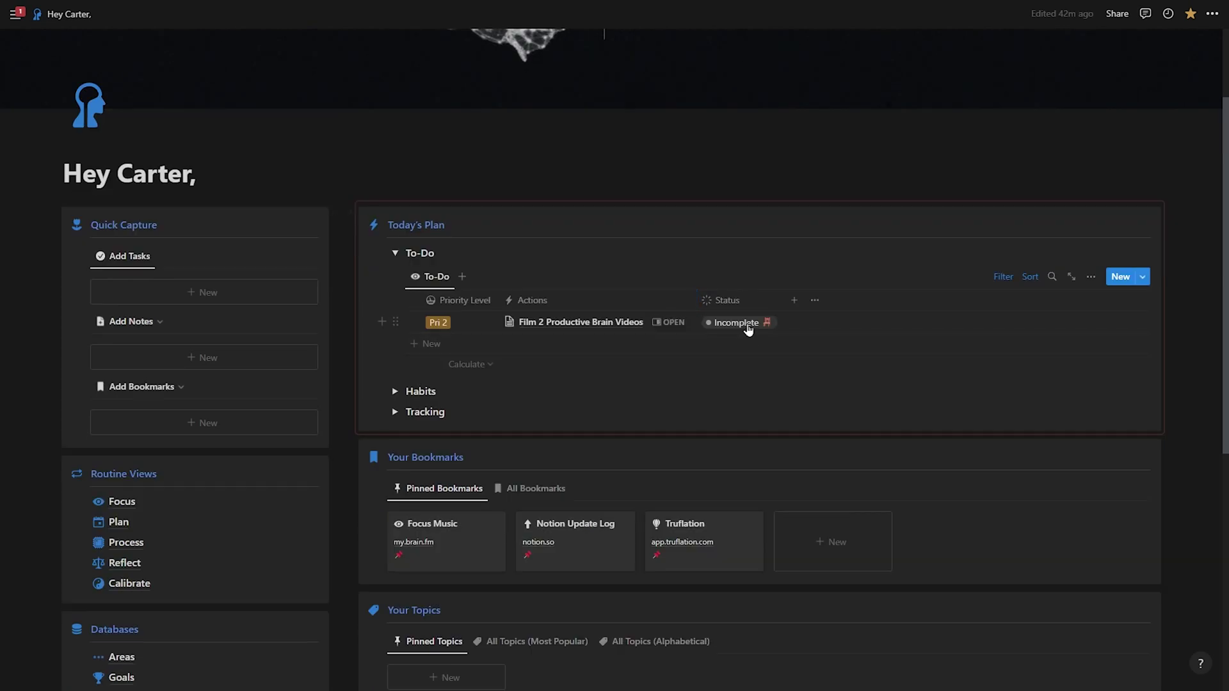
click(748, 323)
click(741, 478)
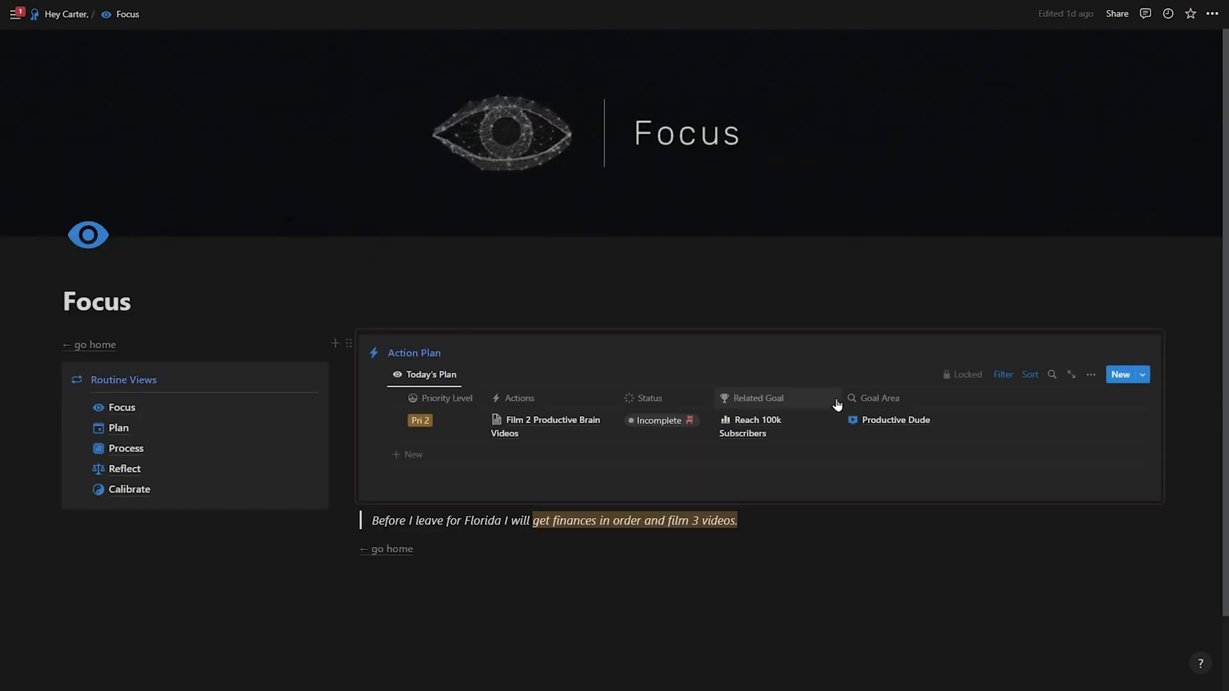
Narrow the Action Plan's Related Goal column and select the focus statement line.
drag(842, 398, 808, 396)
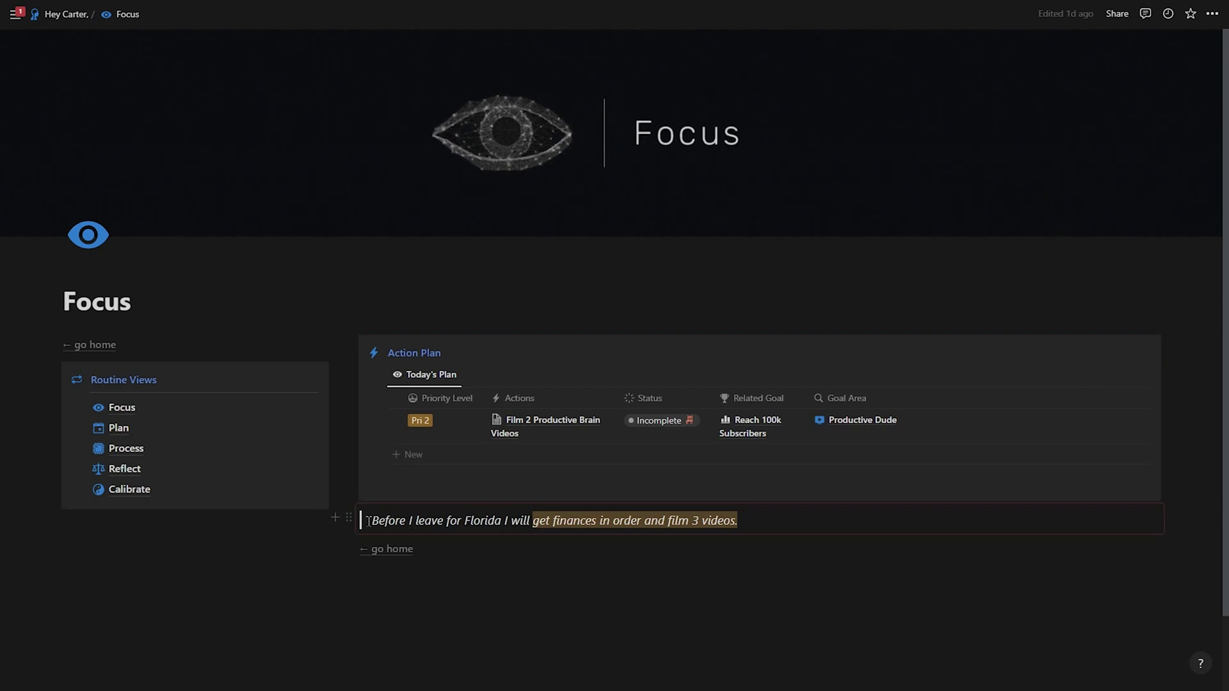
drag(373, 519, 755, 521)
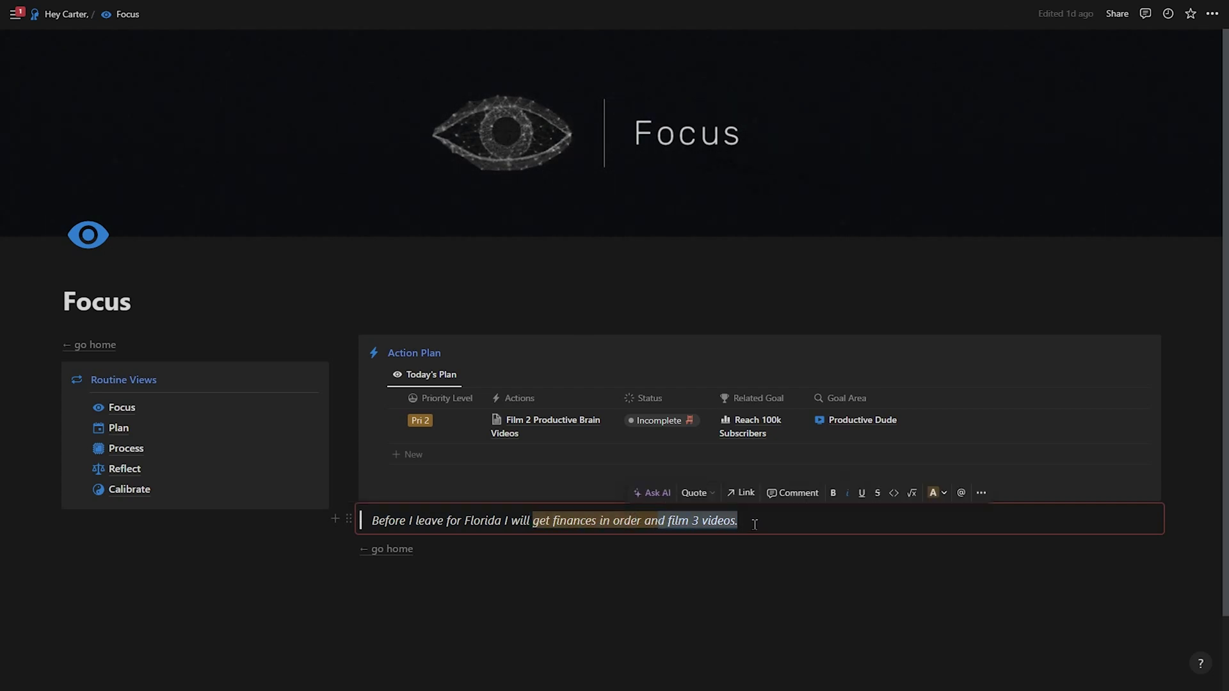
click(754, 521)
triple_click(372, 525)
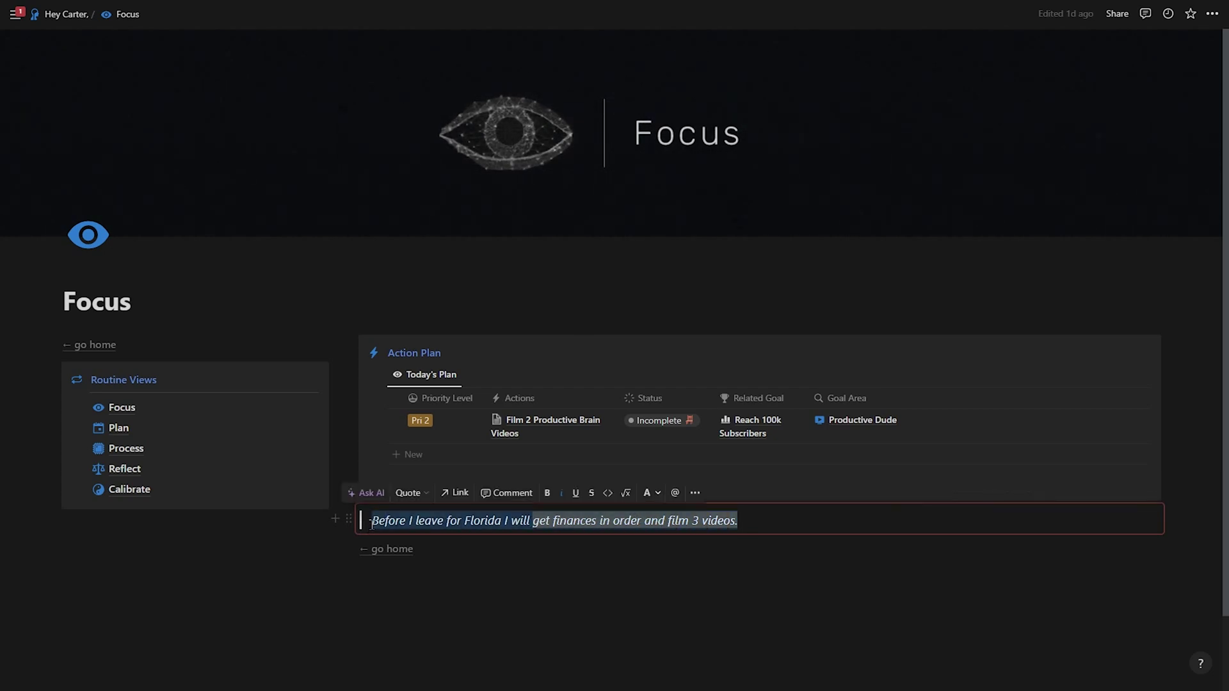
click(374, 520)
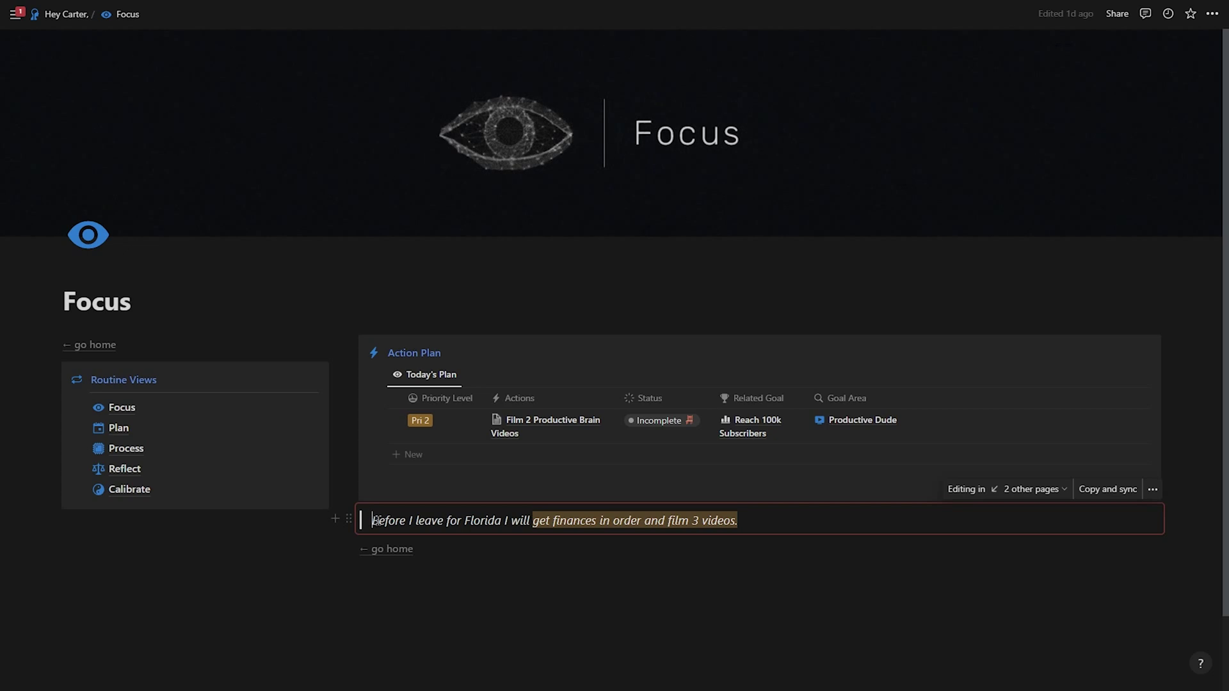
drag(376, 521, 763, 513)
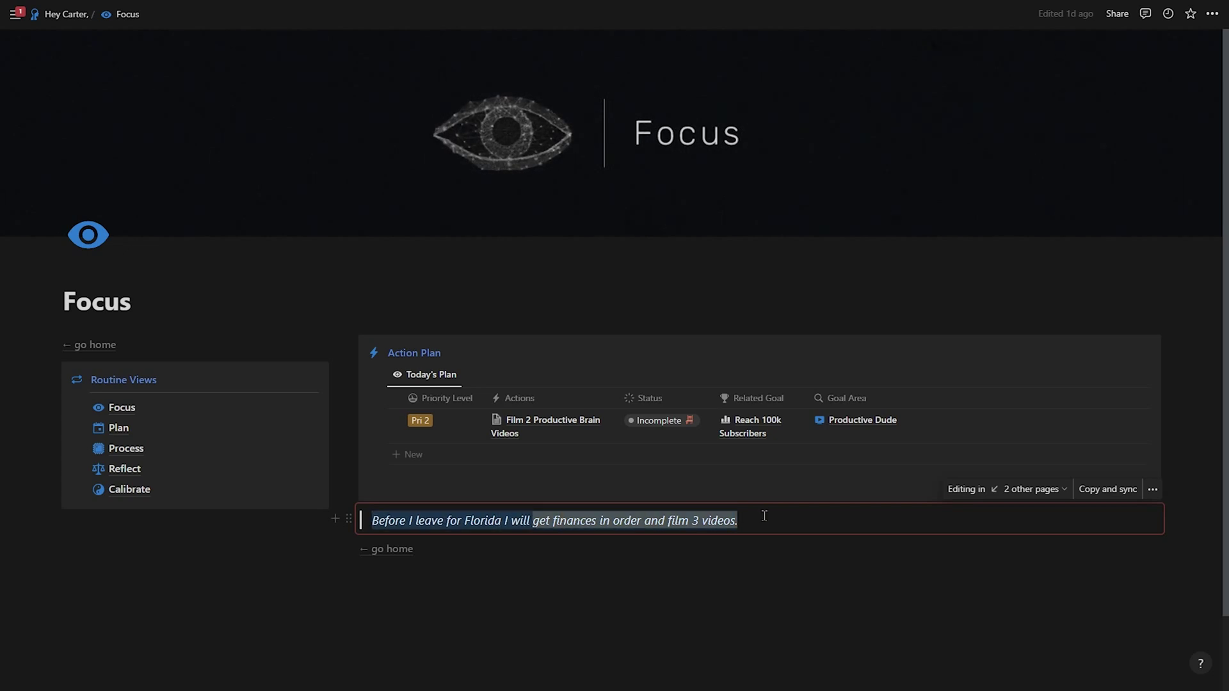
click(459, 344)
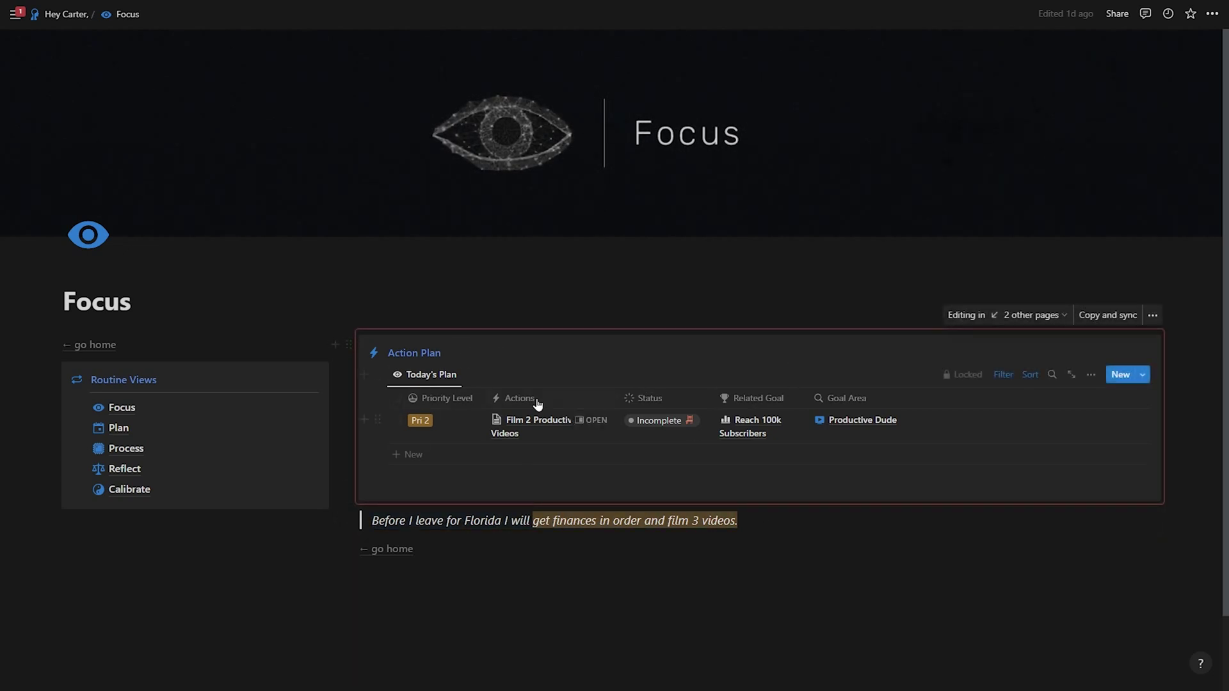
click(734, 349)
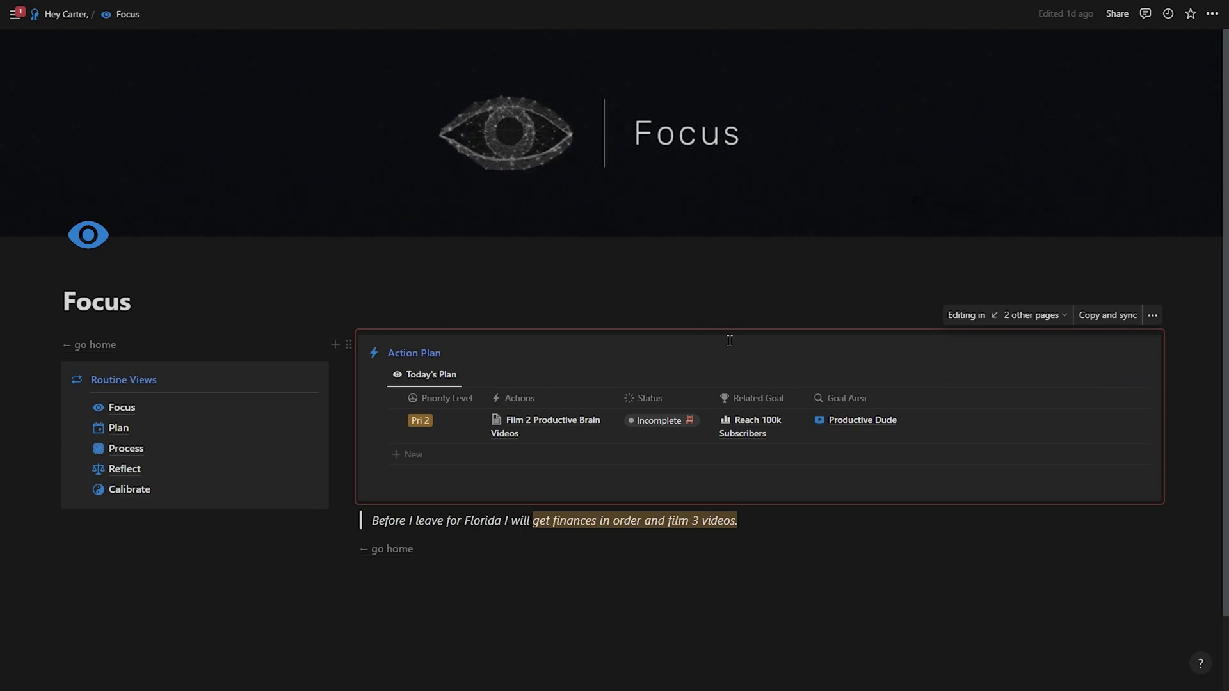